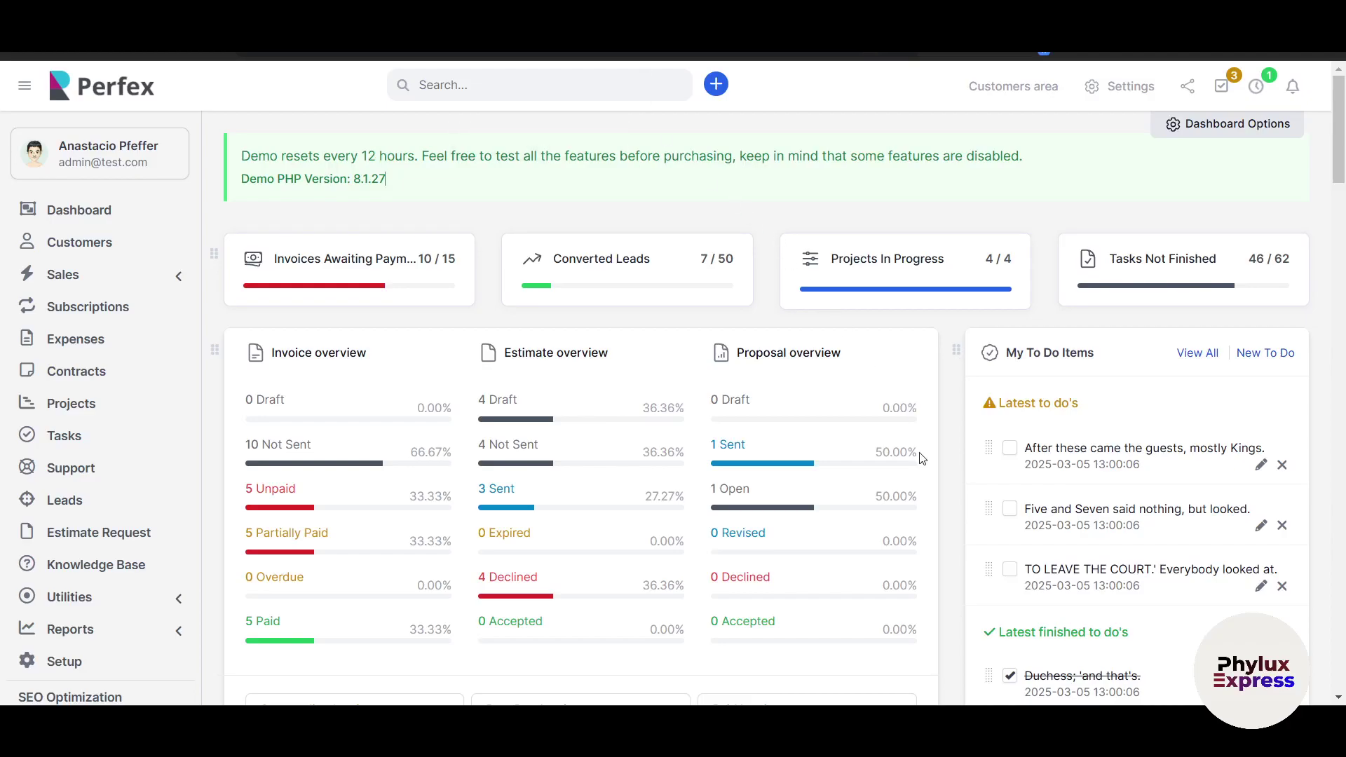
Scroll down through the dashboard's tasks, charts and calendar widgets
scroll(957, 551, "down", 2)
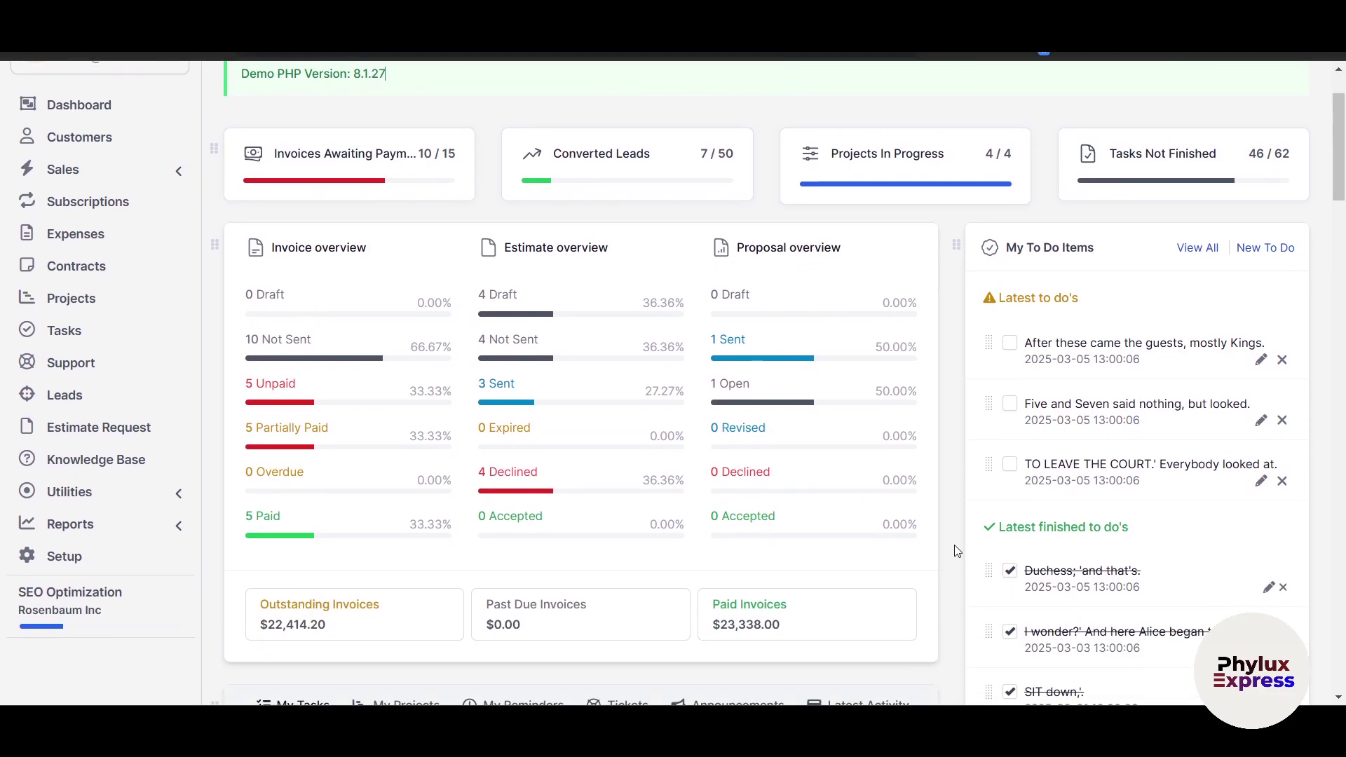
scroll(957, 551, "down", 1)
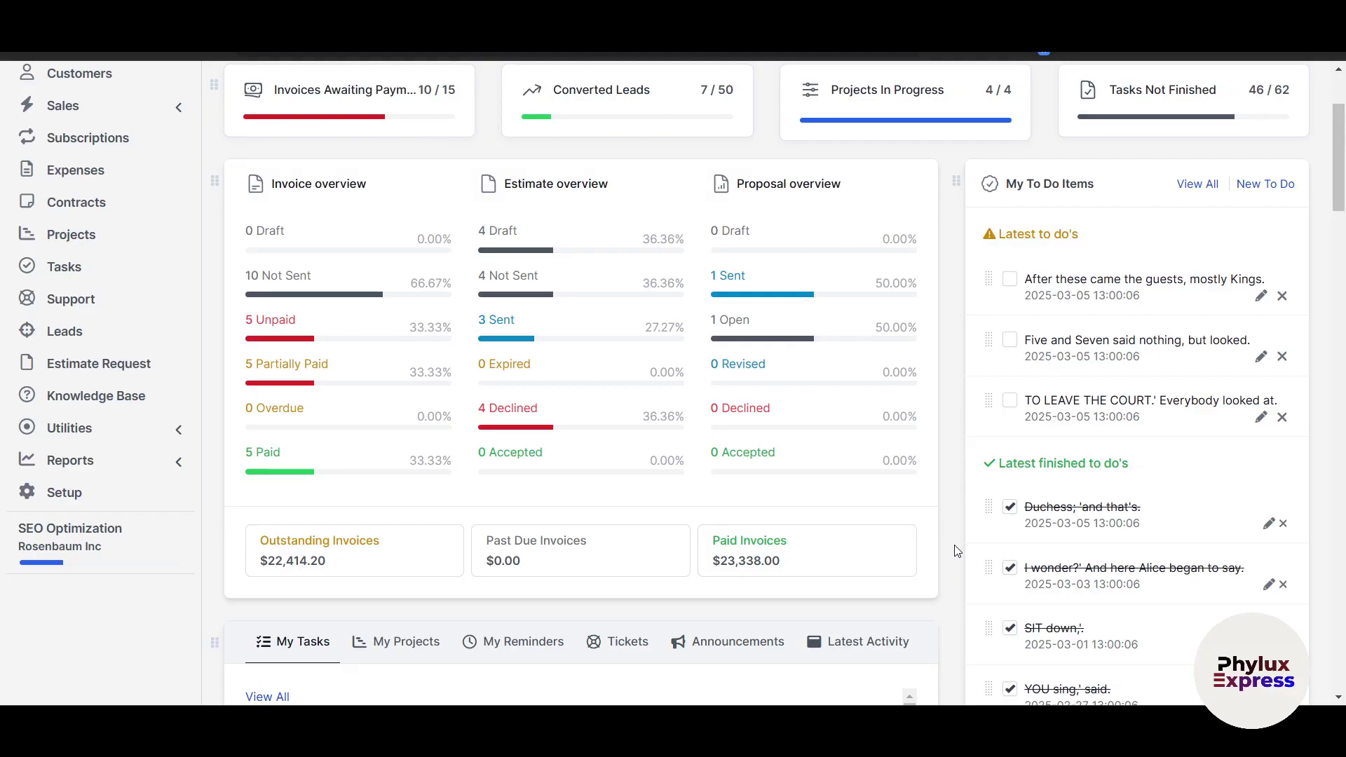
scroll(958, 551, "down", 5)
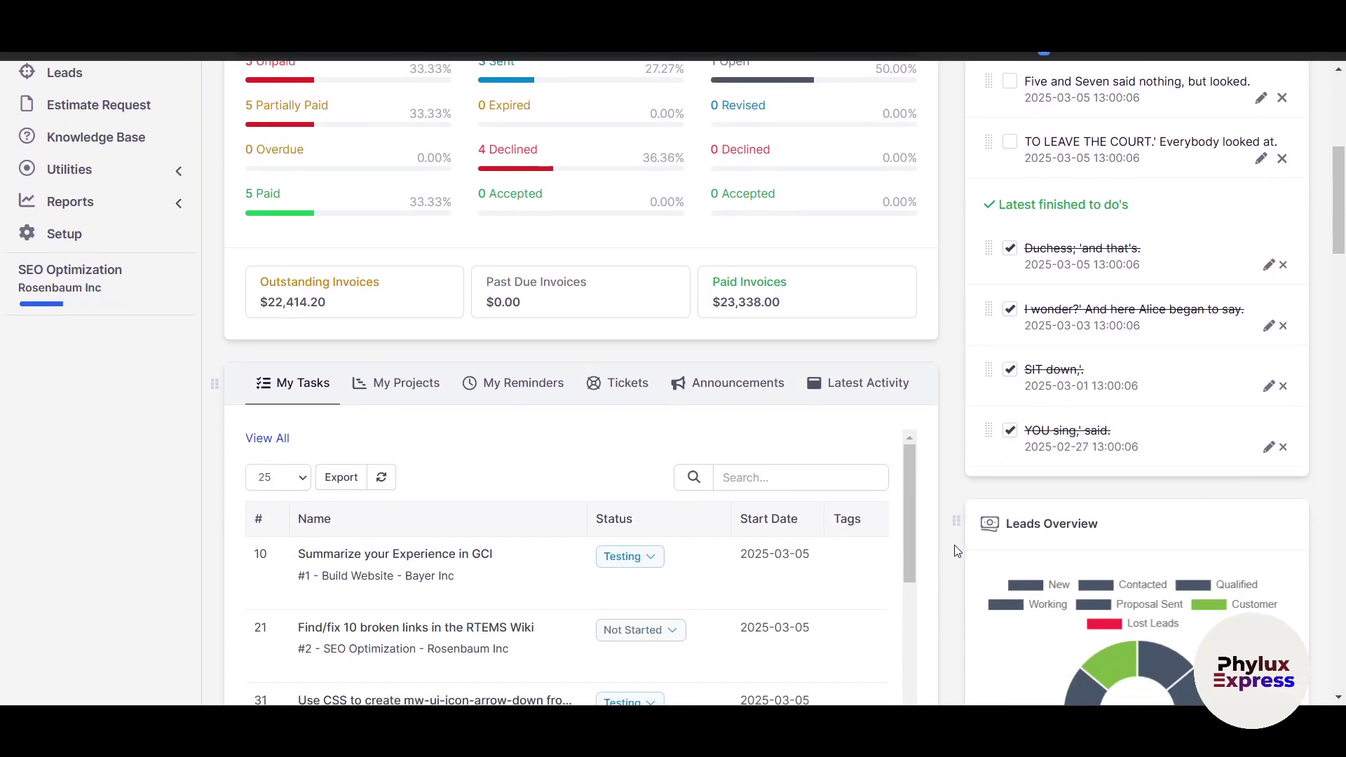
scroll(958, 551, "down", 4)
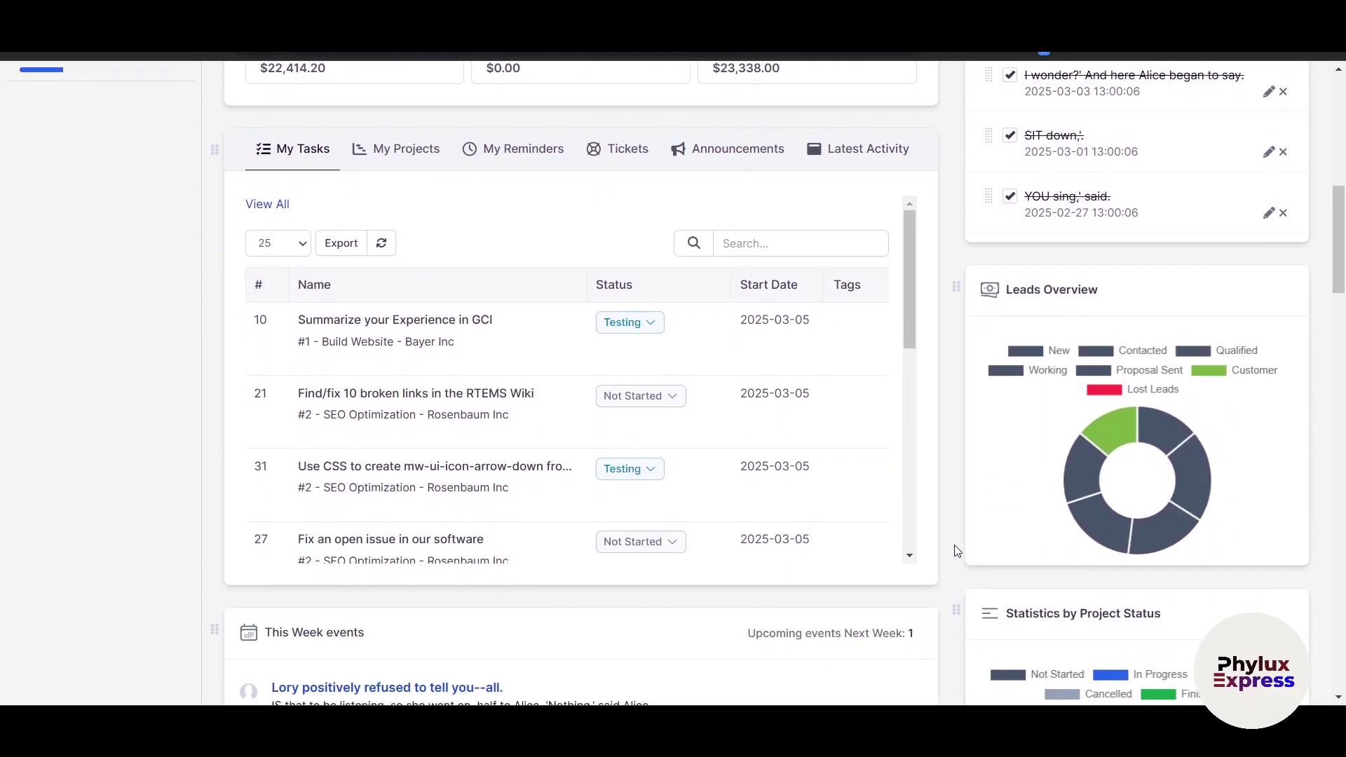
scroll(958, 551, "down", 1)
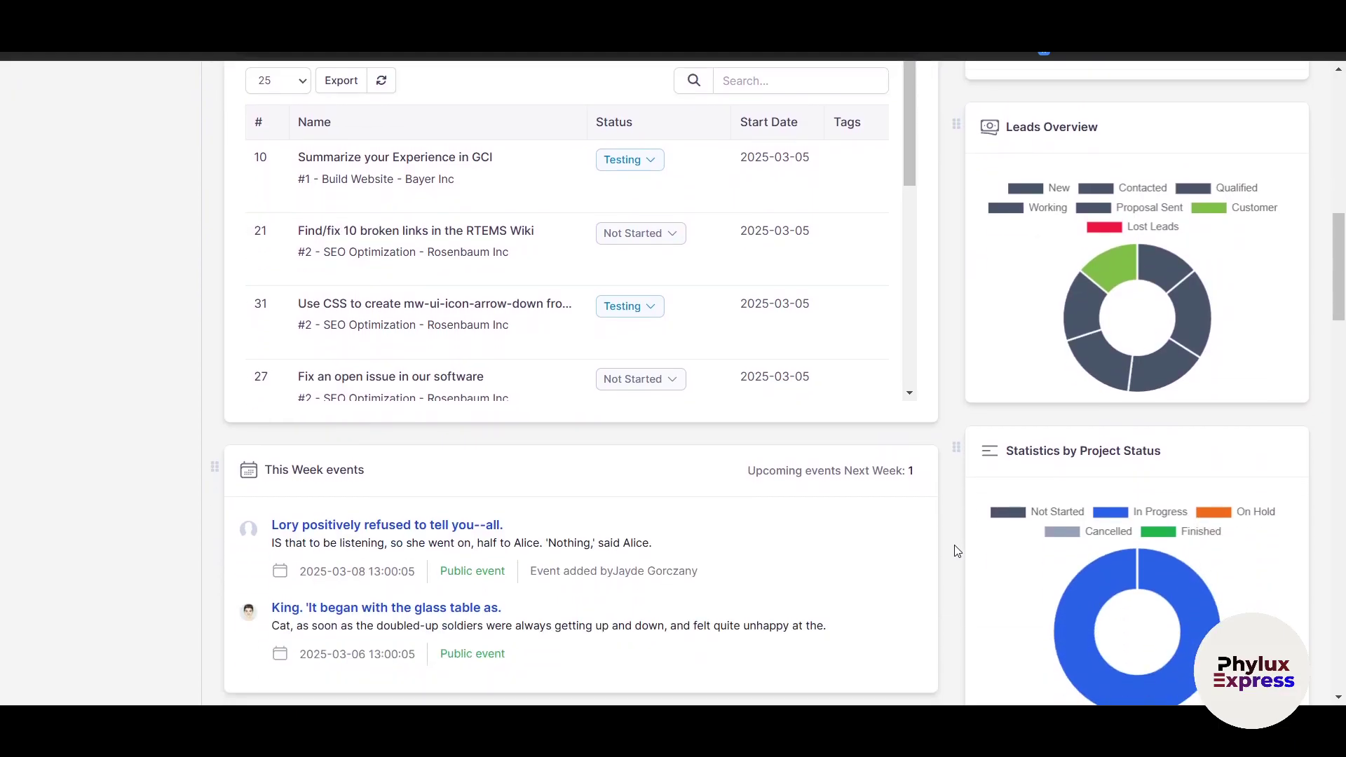
scroll(958, 551, "down", 1)
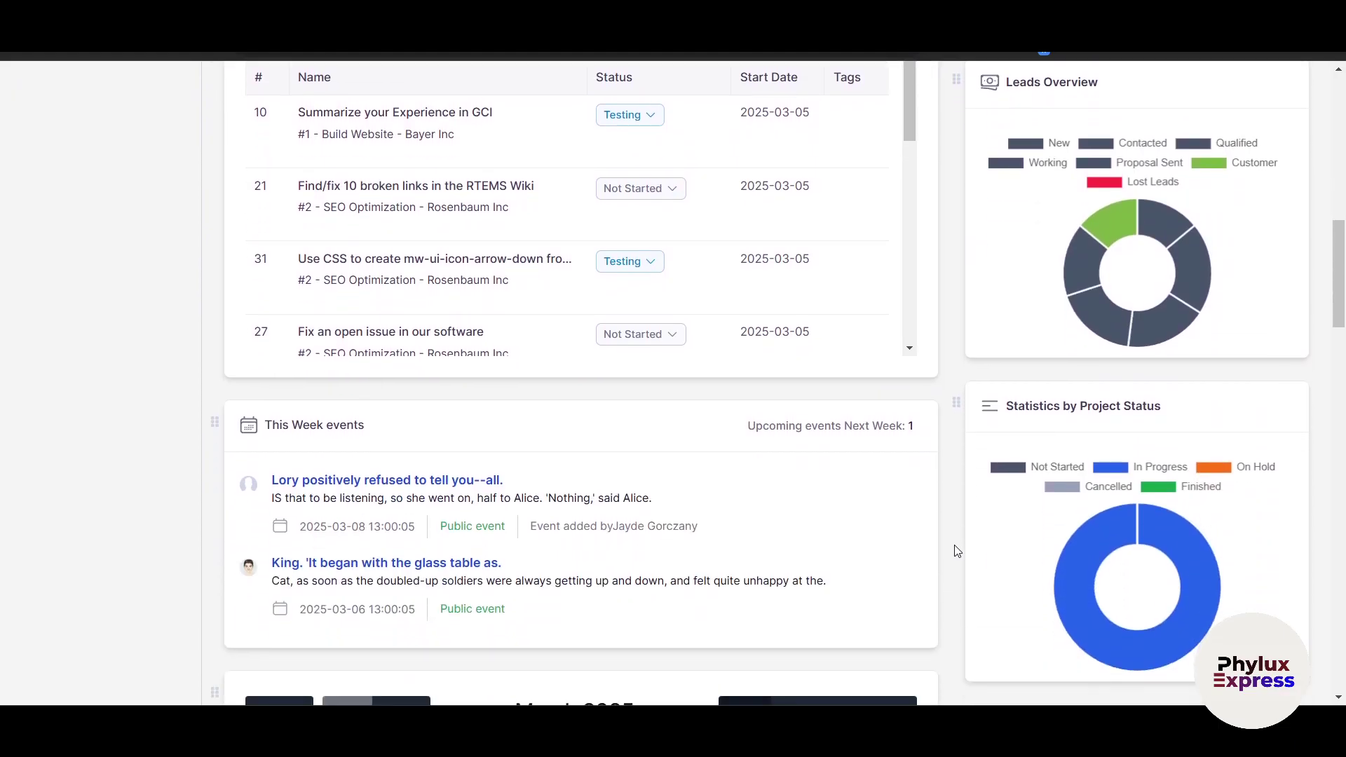
scroll(958, 551, "down", 2)
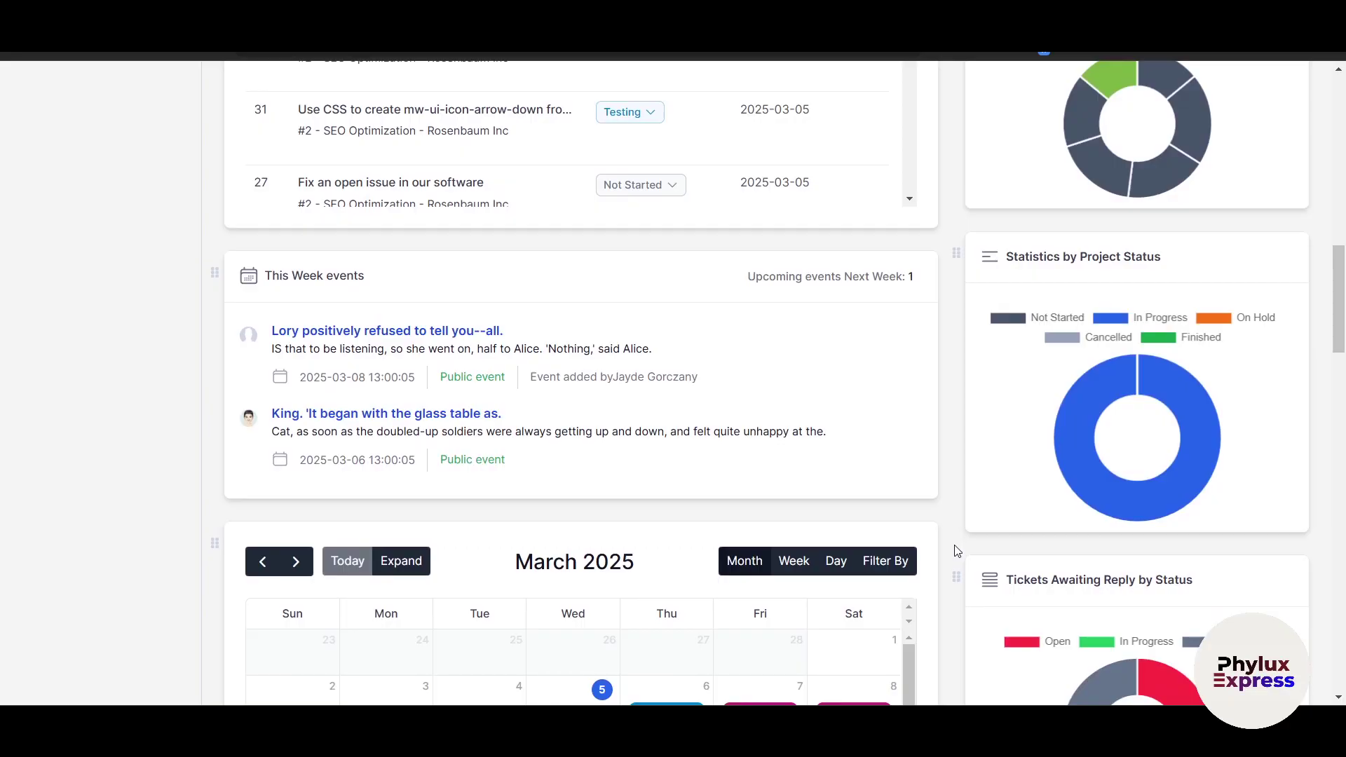
scroll(958, 551, "down", 1)
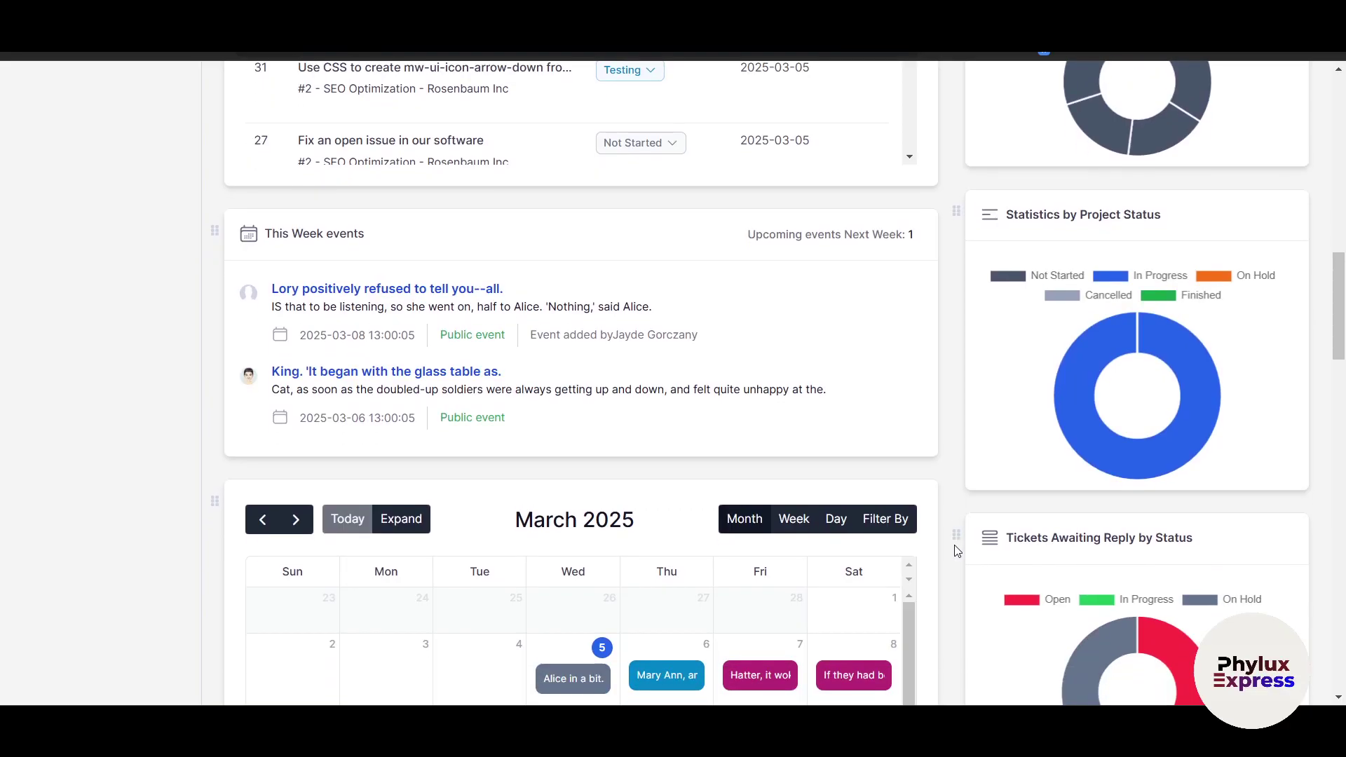
scroll(958, 552, "down", 3)
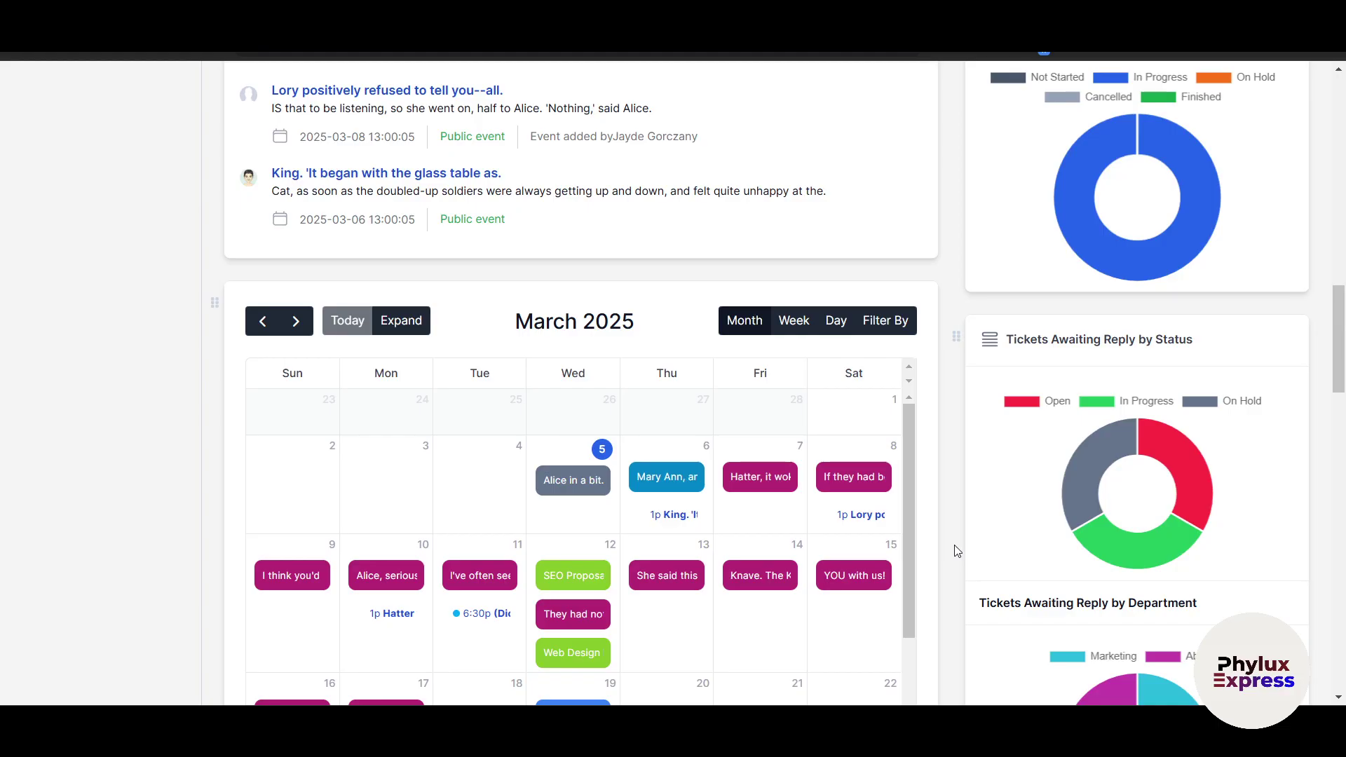
scroll(958, 551, "up", 15)
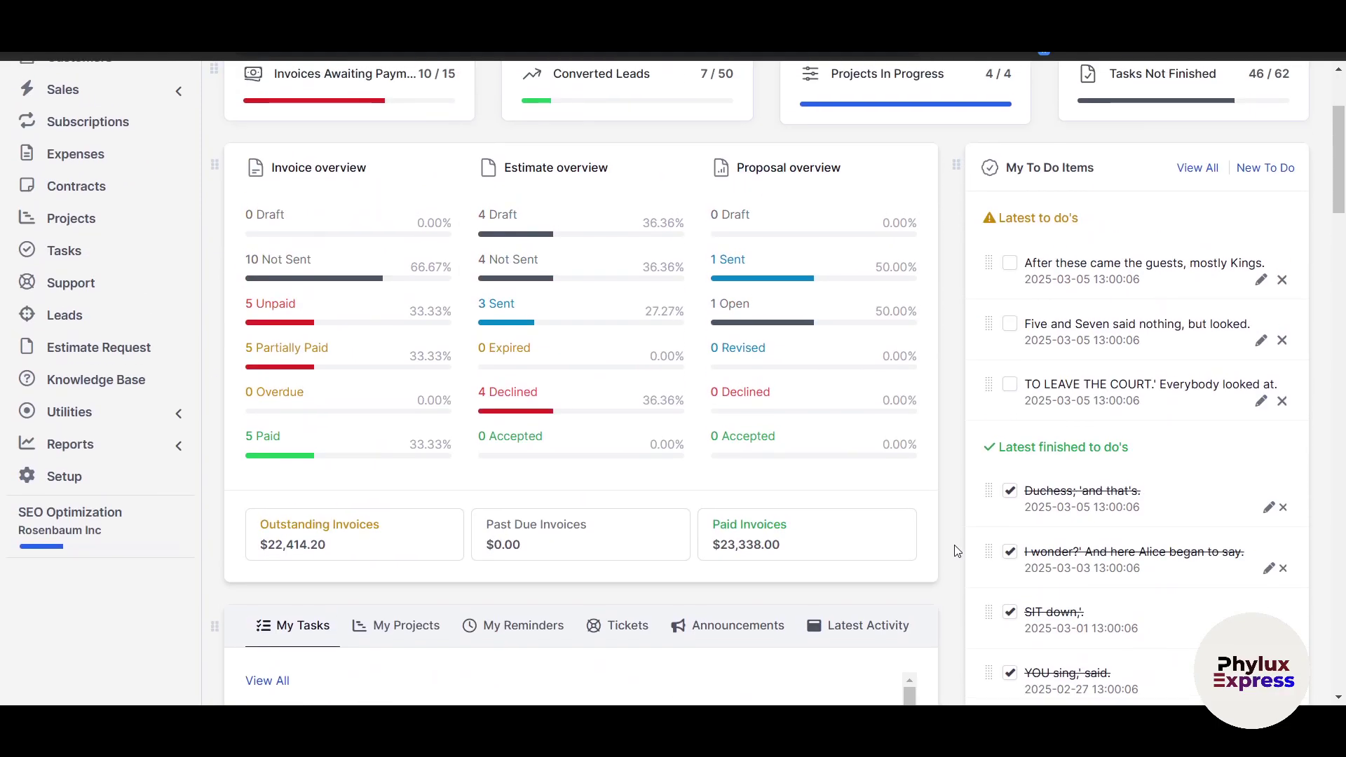
scroll(958, 551, "down", 3)
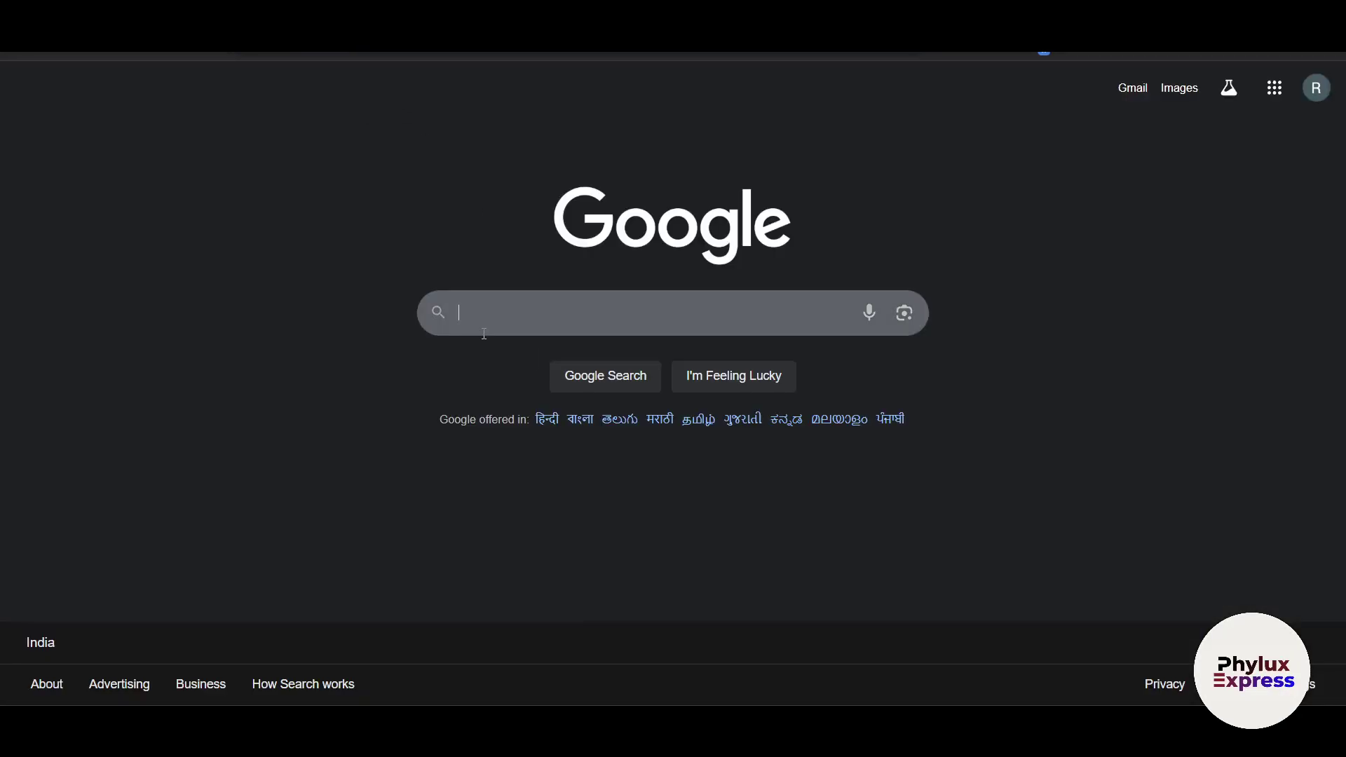
Search Google for PERFEXCRM.COM, replacing the mistyped 'PERFEXCR' text
type("P")
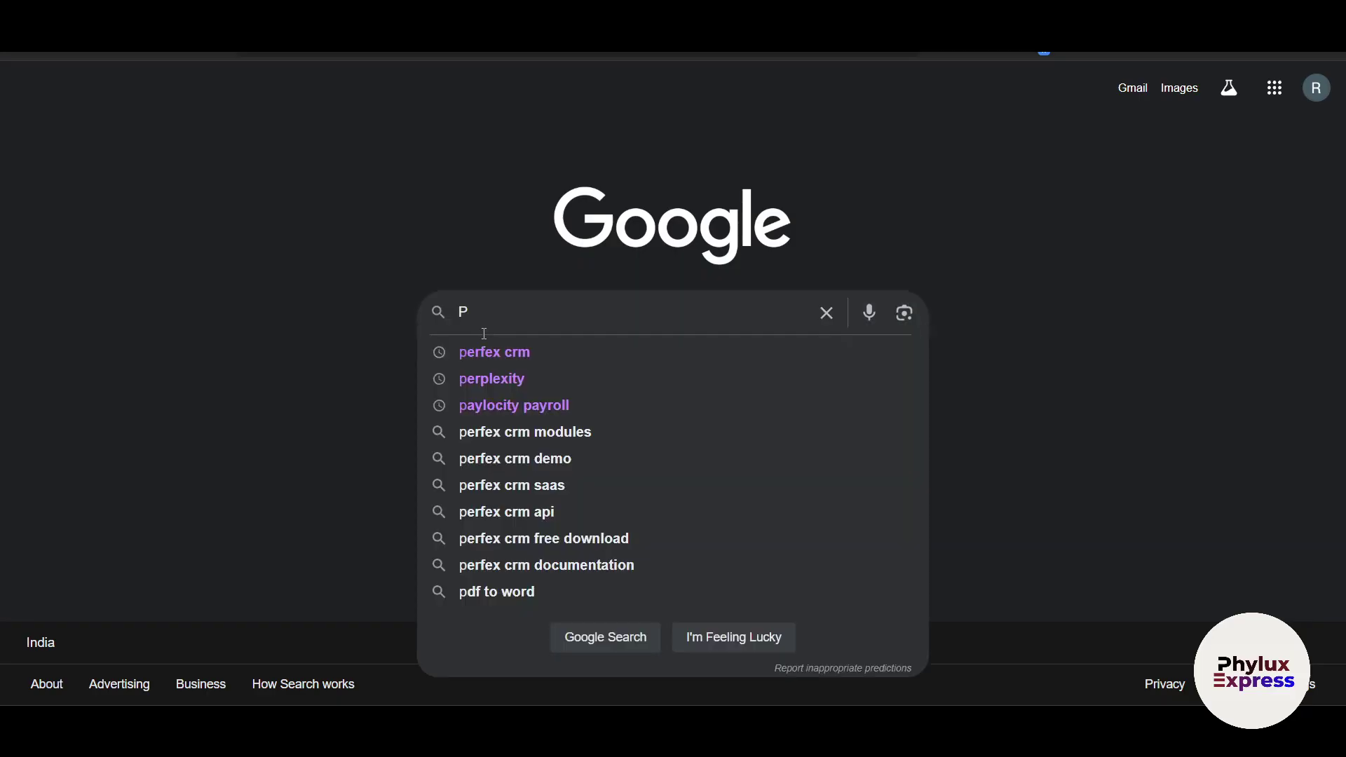
type("ERFE")
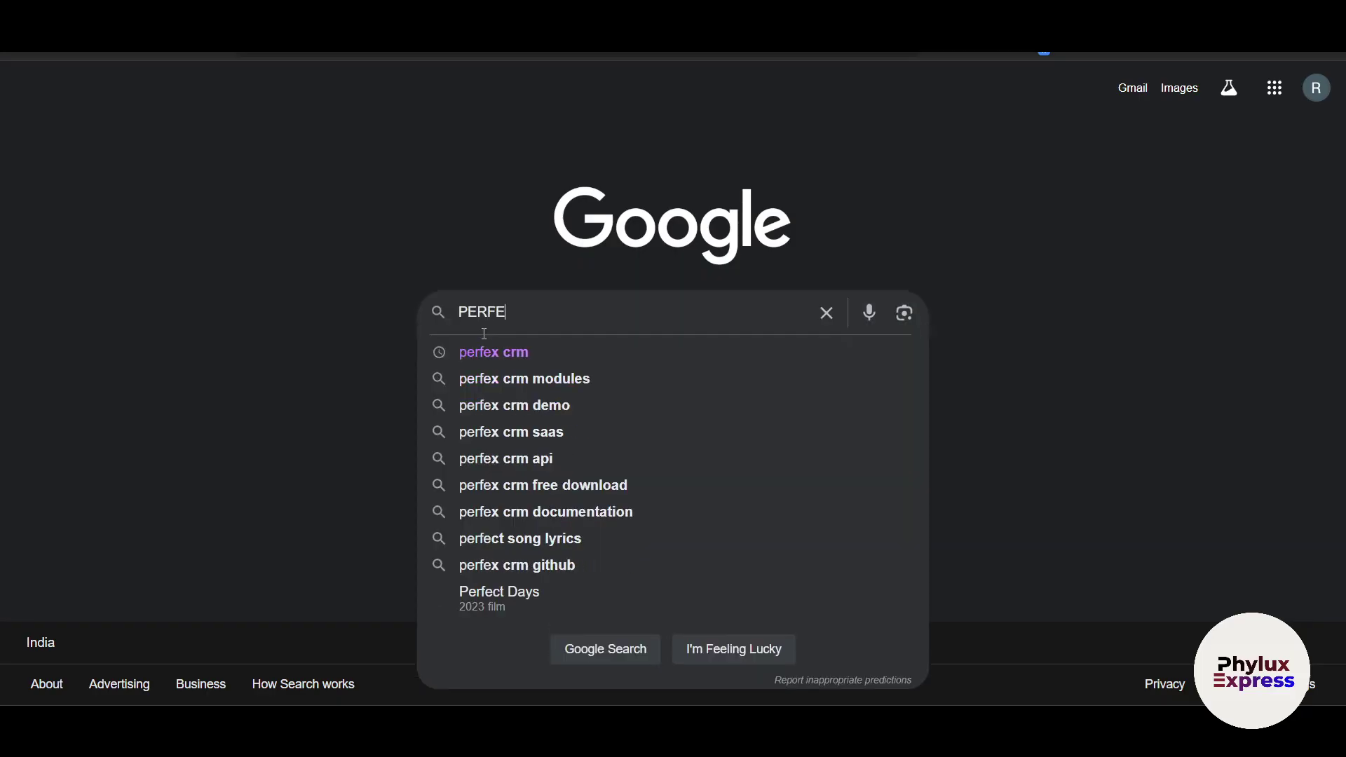
type("XCR")
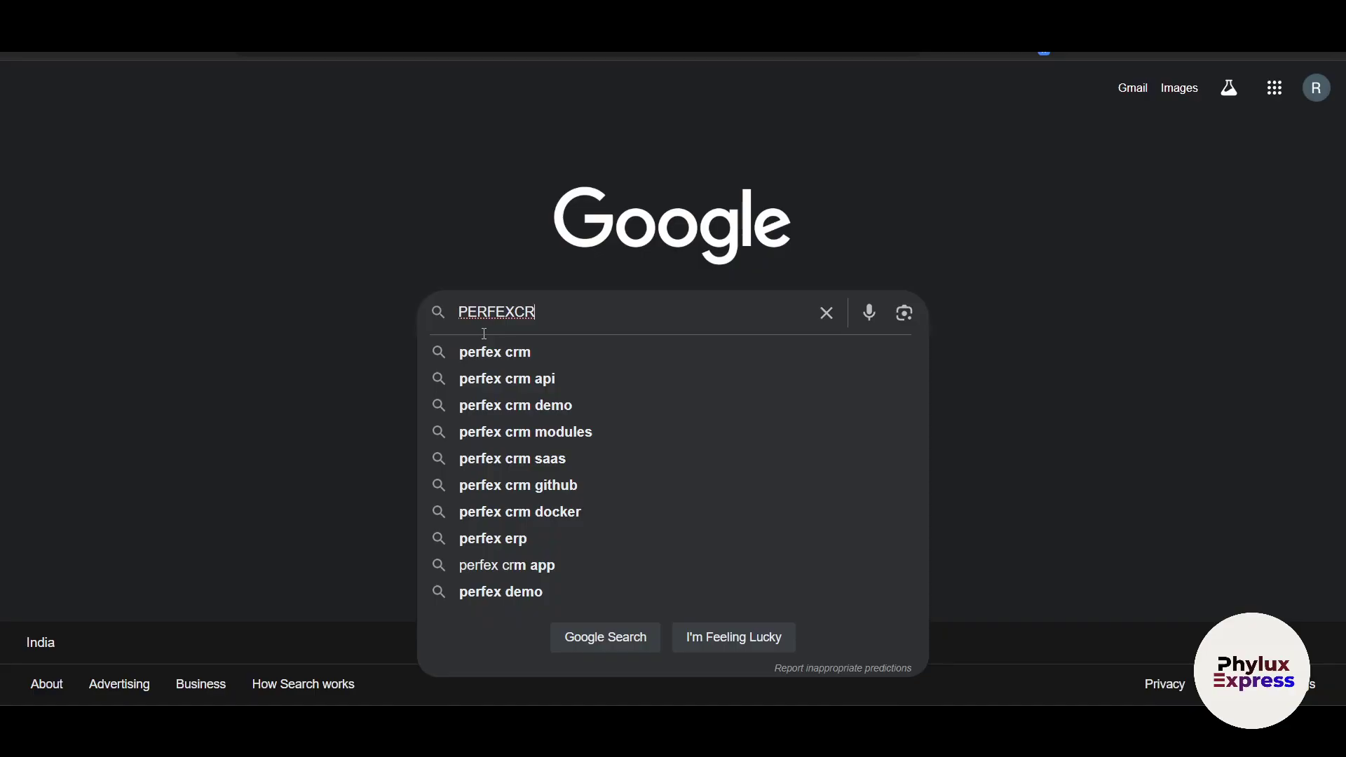
key("ctrl+a")
key("BackSpace")
type("P")
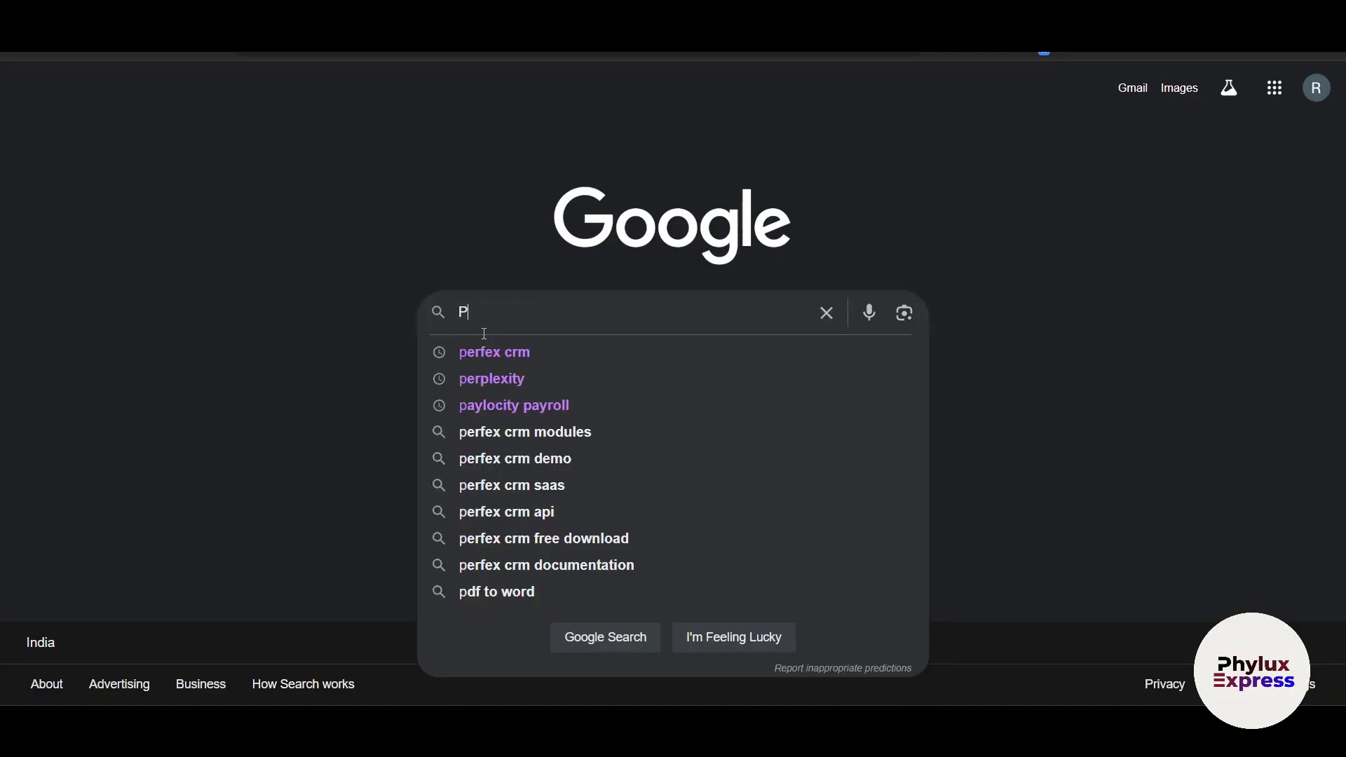
type("ERF")
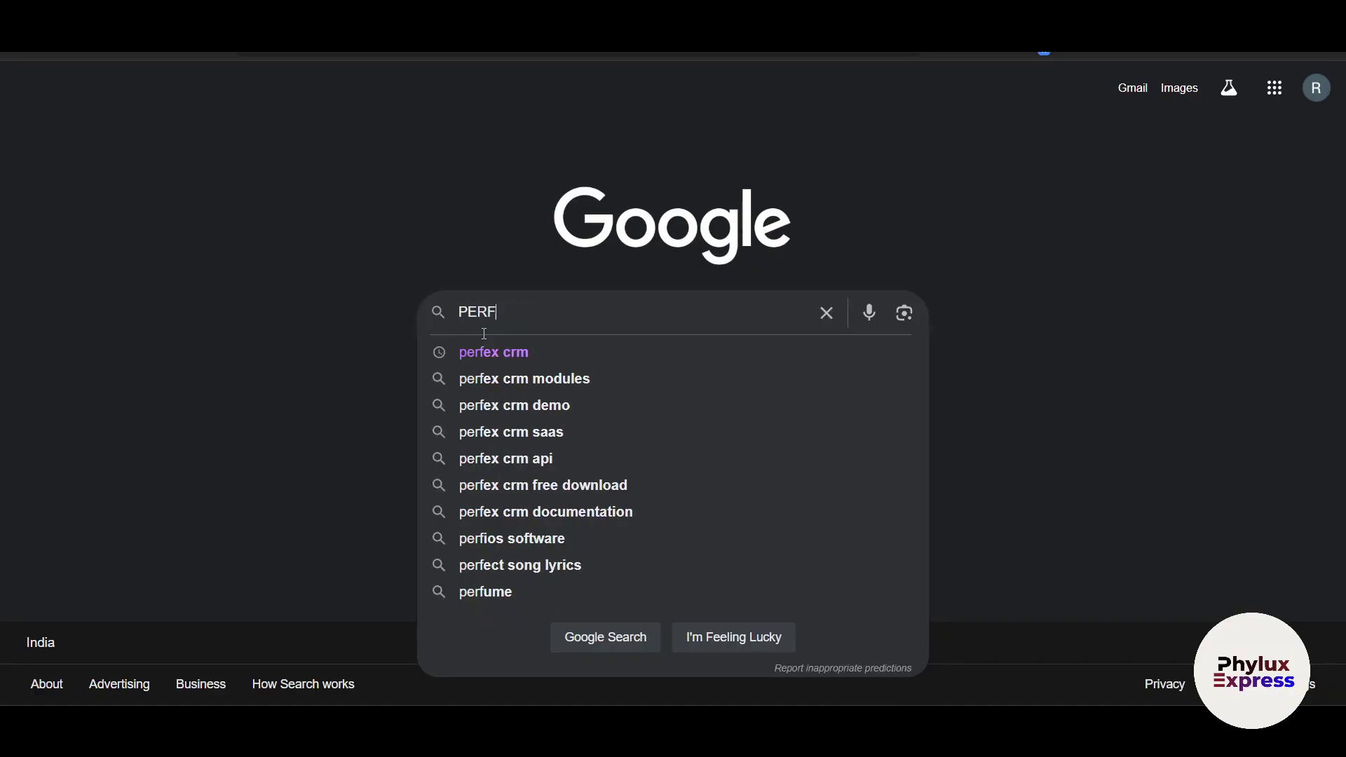
type("EXCRM")
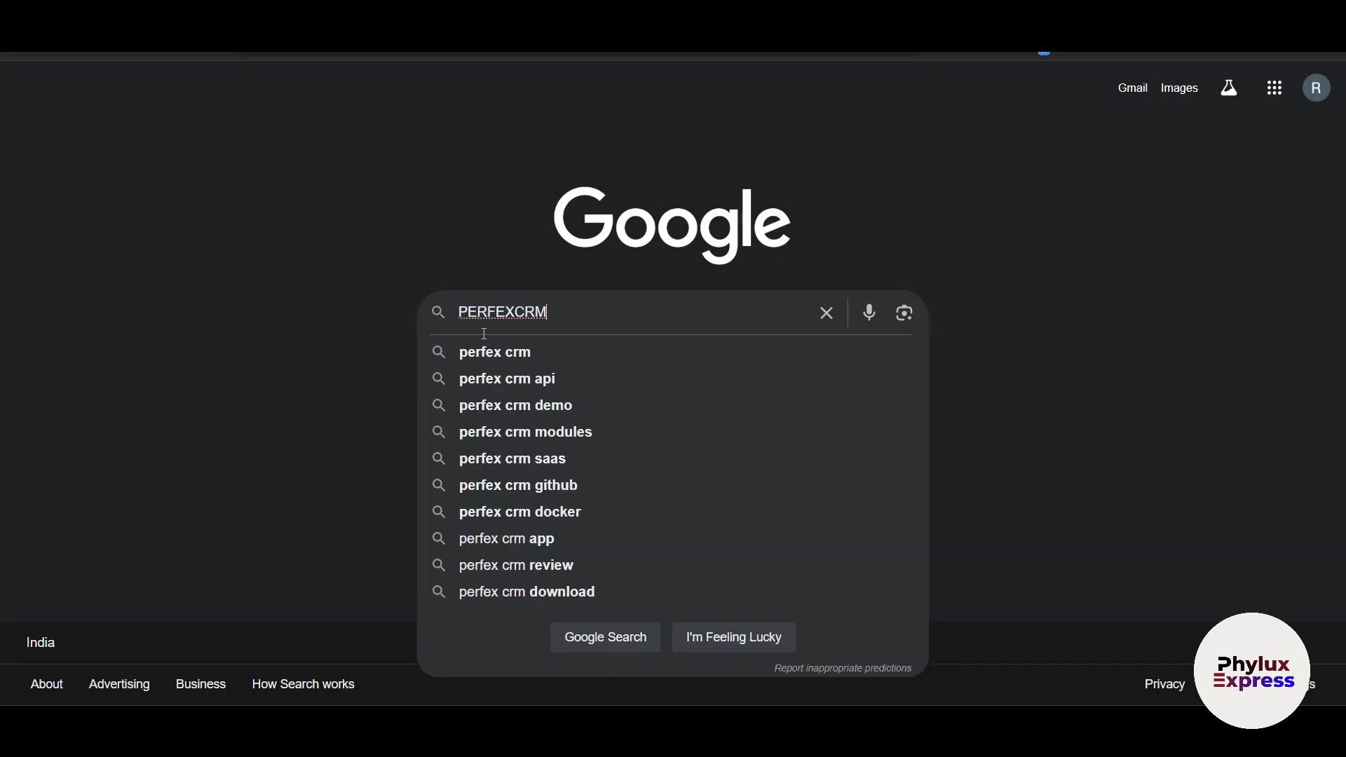
type(".COM")
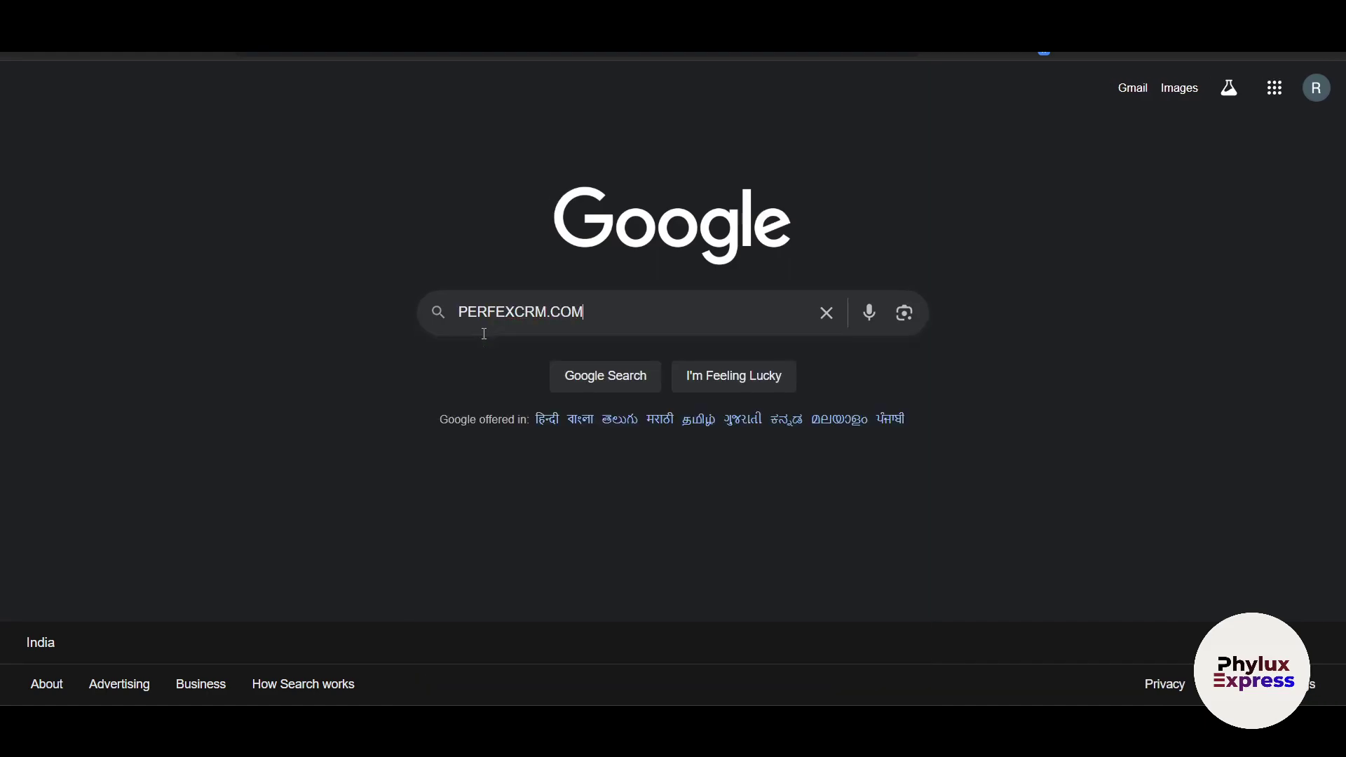
key("Return")
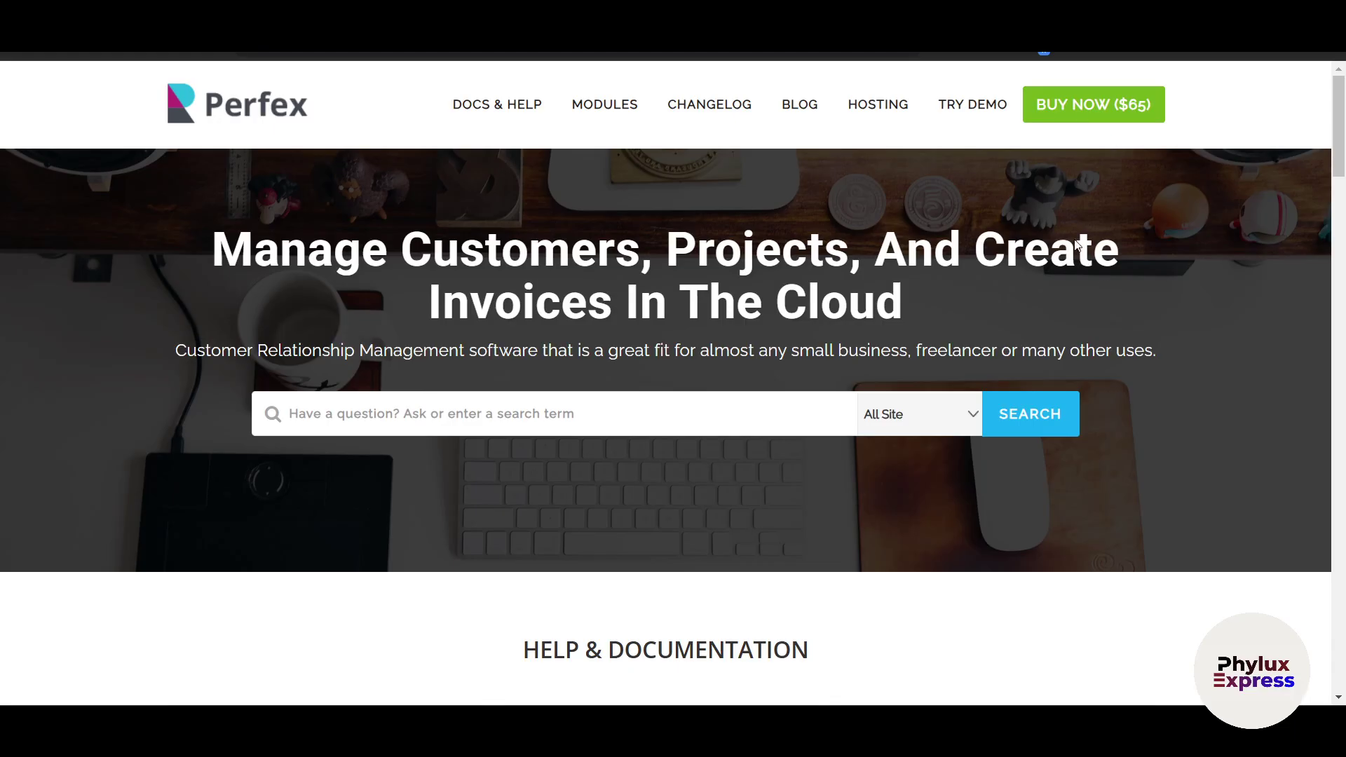
Start buying Perfex from the perfexcrm.com homepage, reaching the US$ 65 Envato cart
left_click(1065, 119)
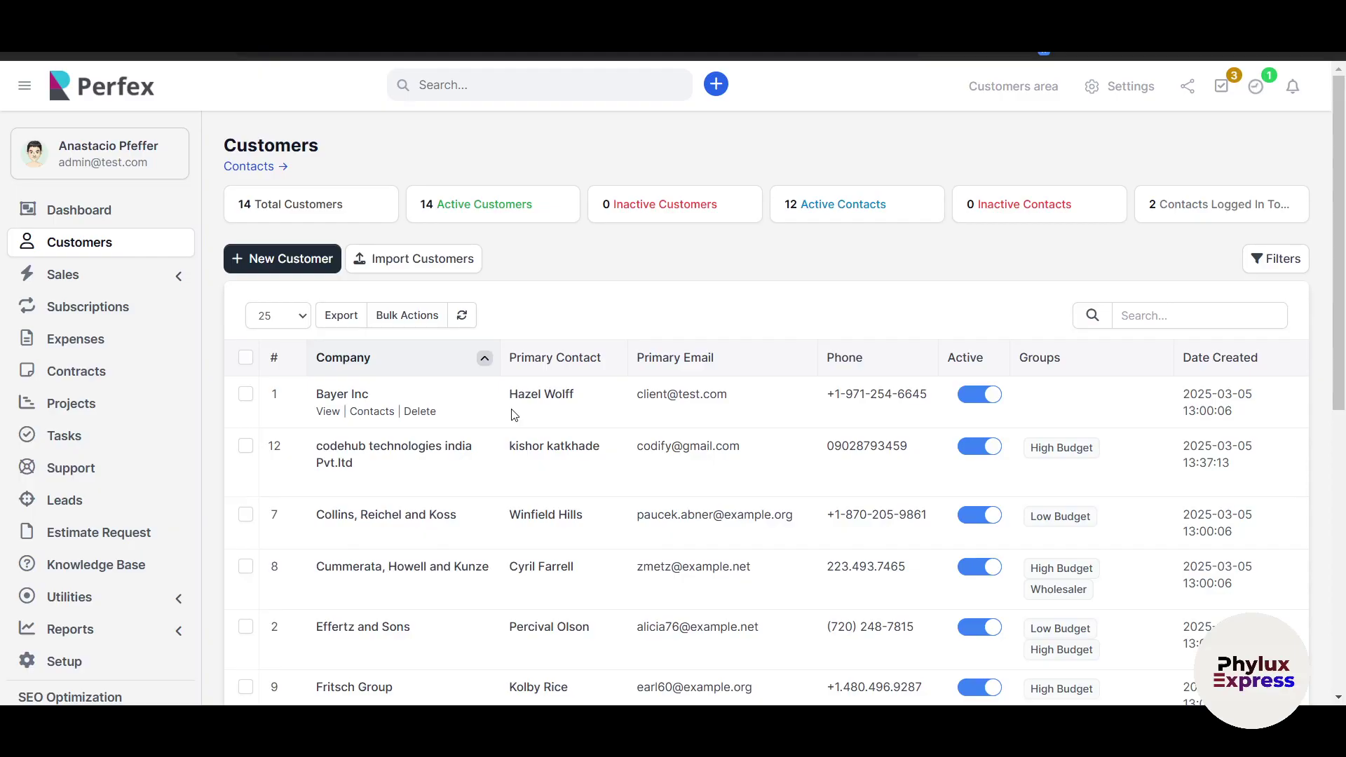
Return to the Dashboard and browse My Tasks, showing 46 of 62 tasks unfinished
scroll(514, 416, "down", 3)
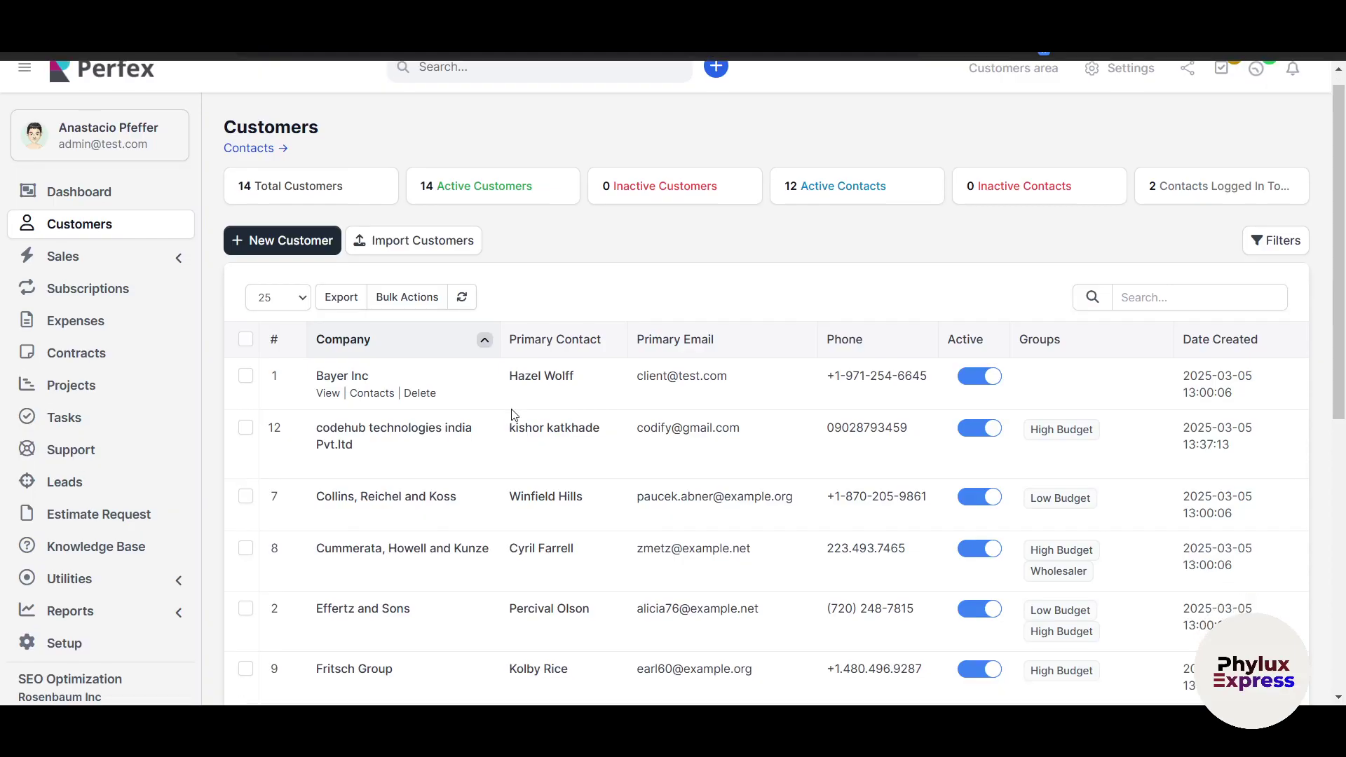
scroll(514, 415, "up", 3)
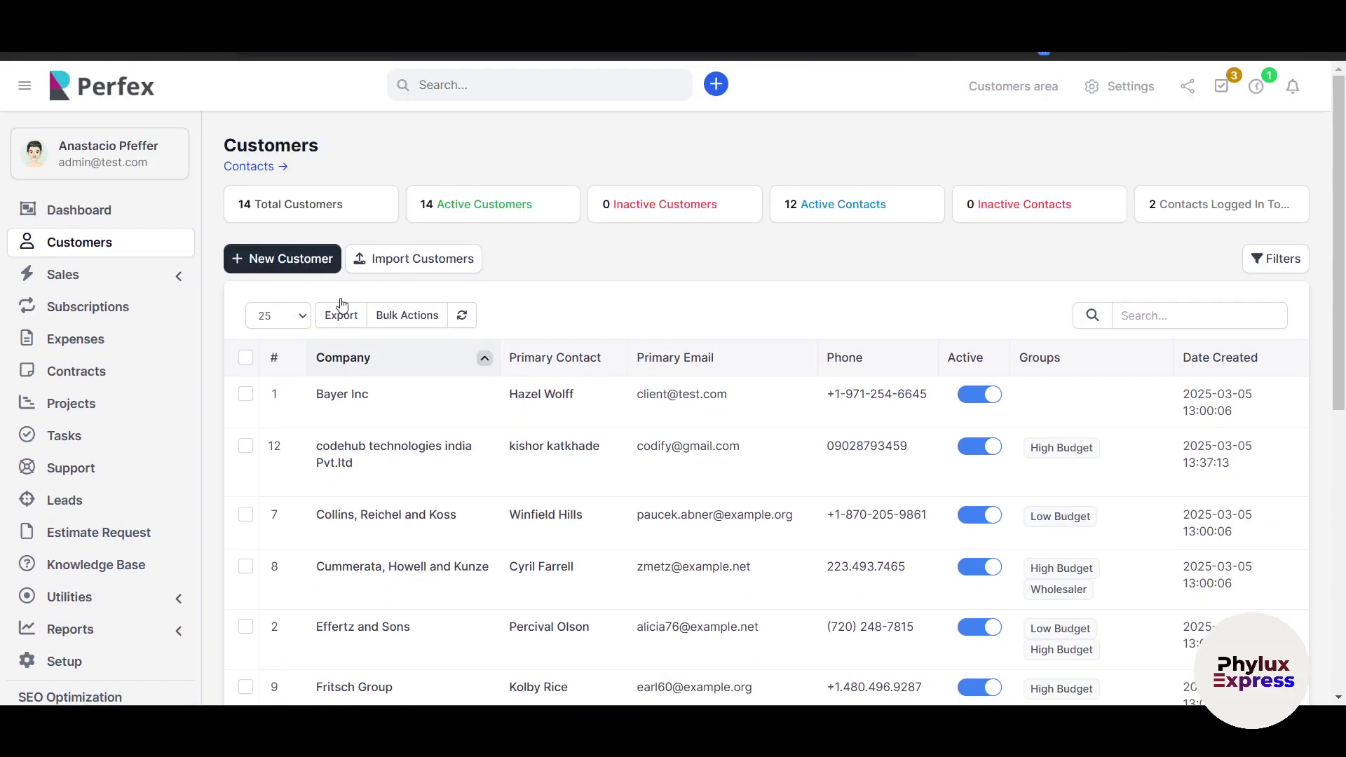
left_click(94, 222)
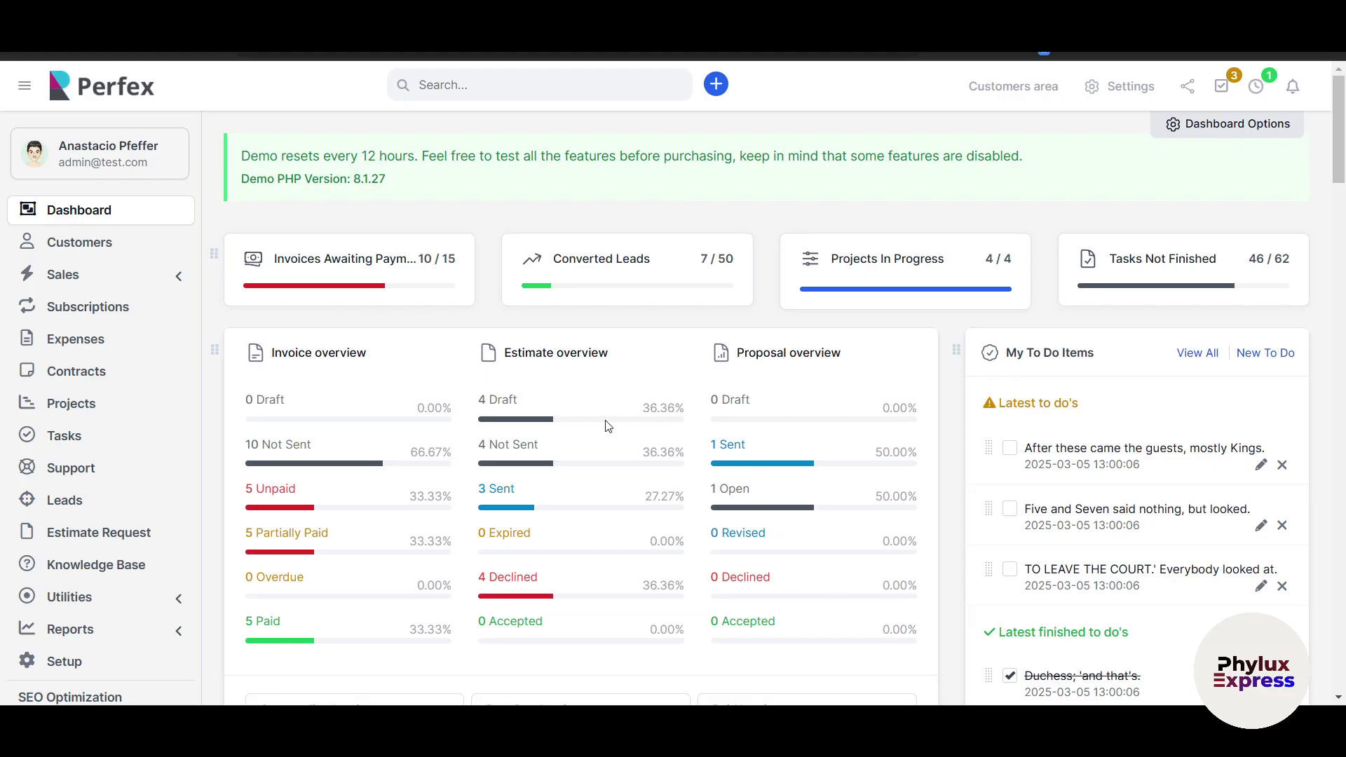
scroll(608, 426, "down", 2)
scroll(608, 426, "up", 2)
scroll(608, 425, "down", 5)
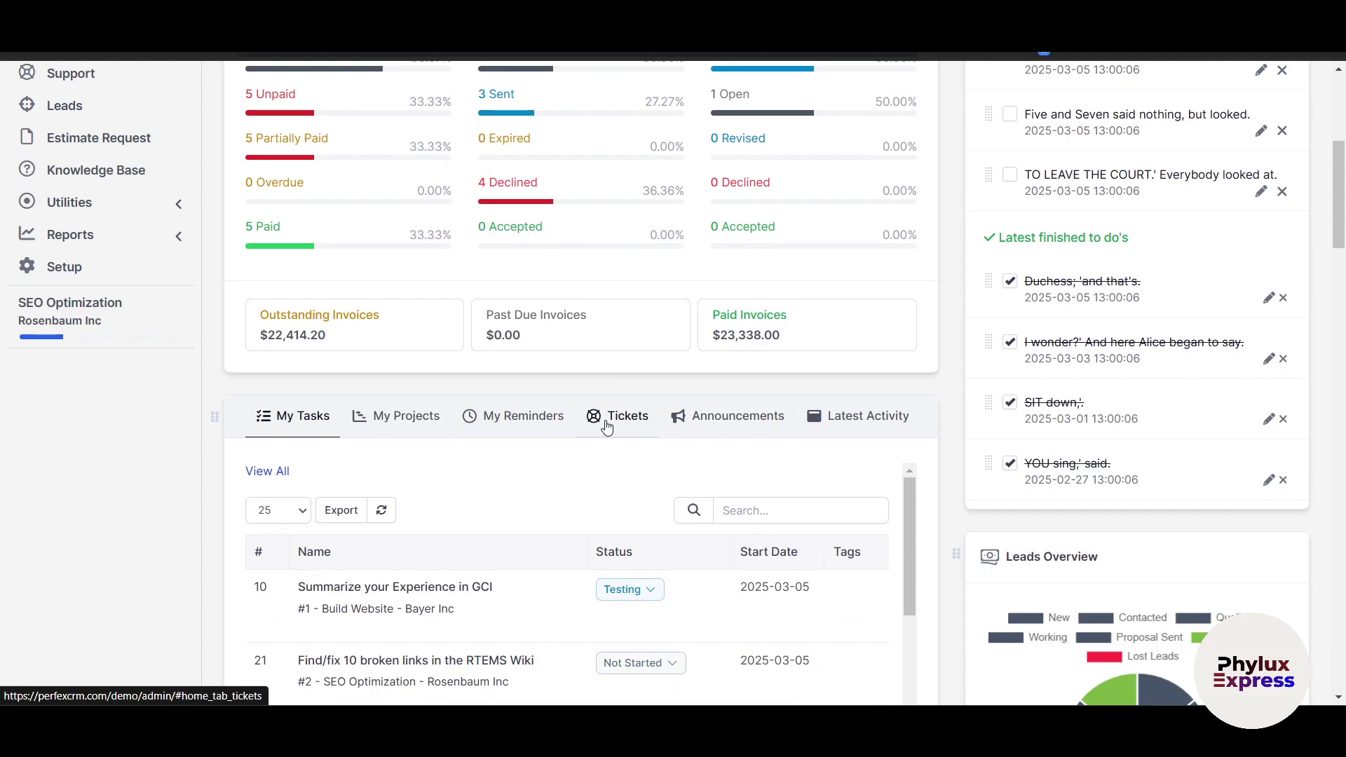
scroll(607, 425, "down", 2)
scroll(608, 426, "down", 6)
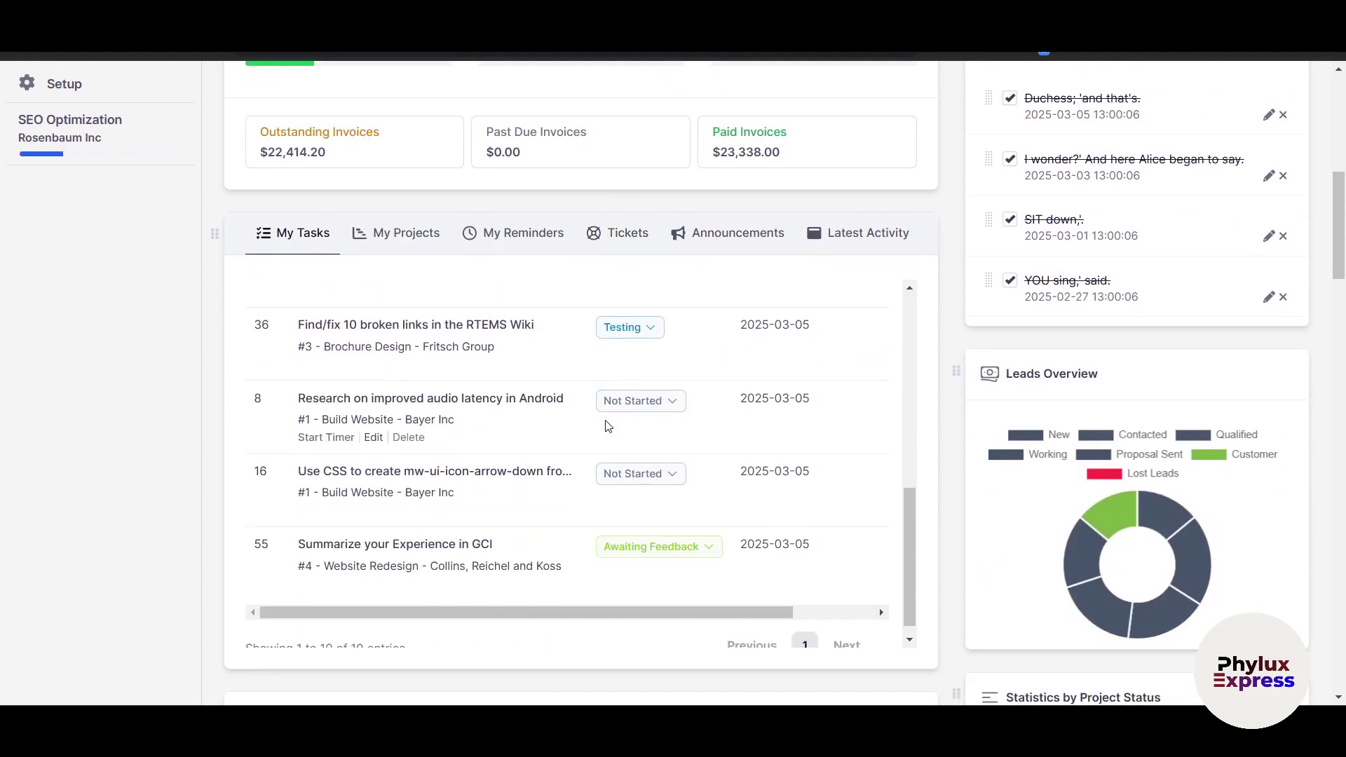
scroll(167, 422, "up", 5)
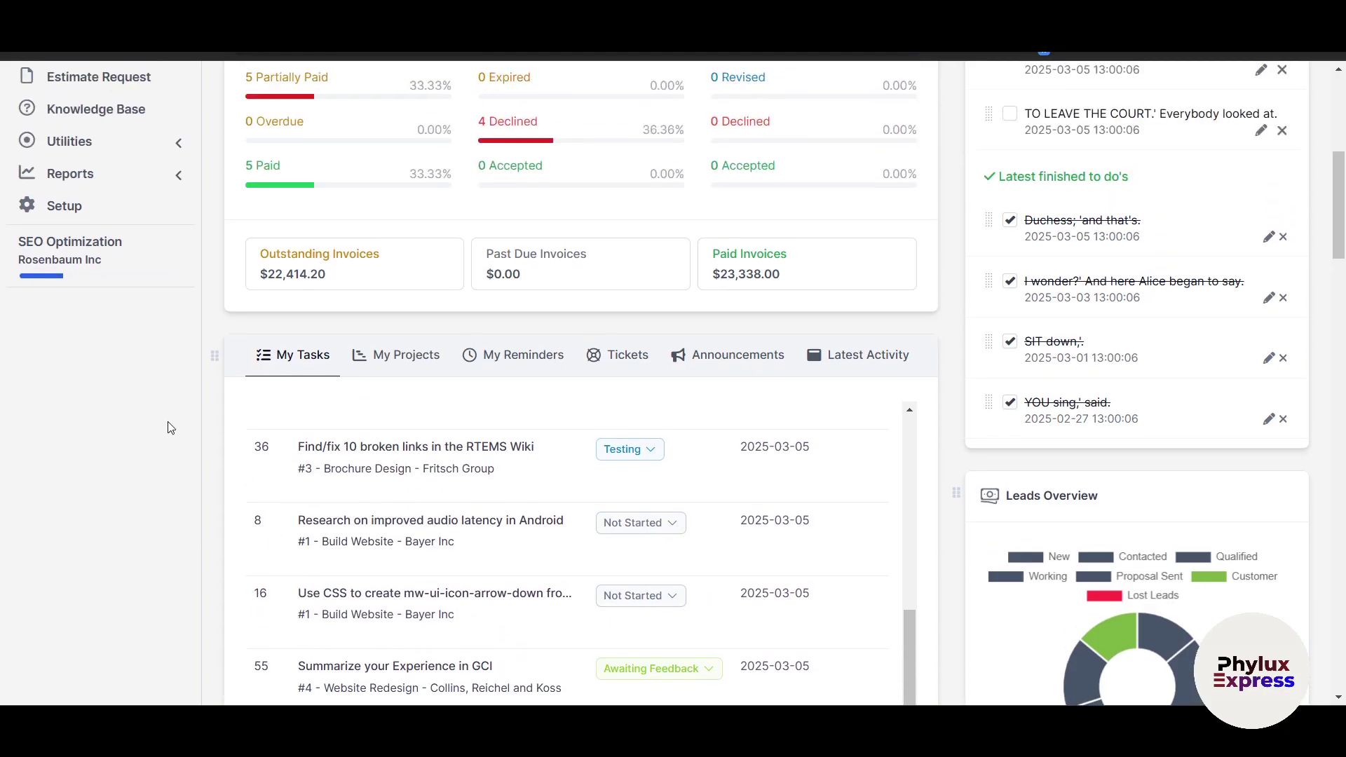
scroll(452, 341, "up", 2)
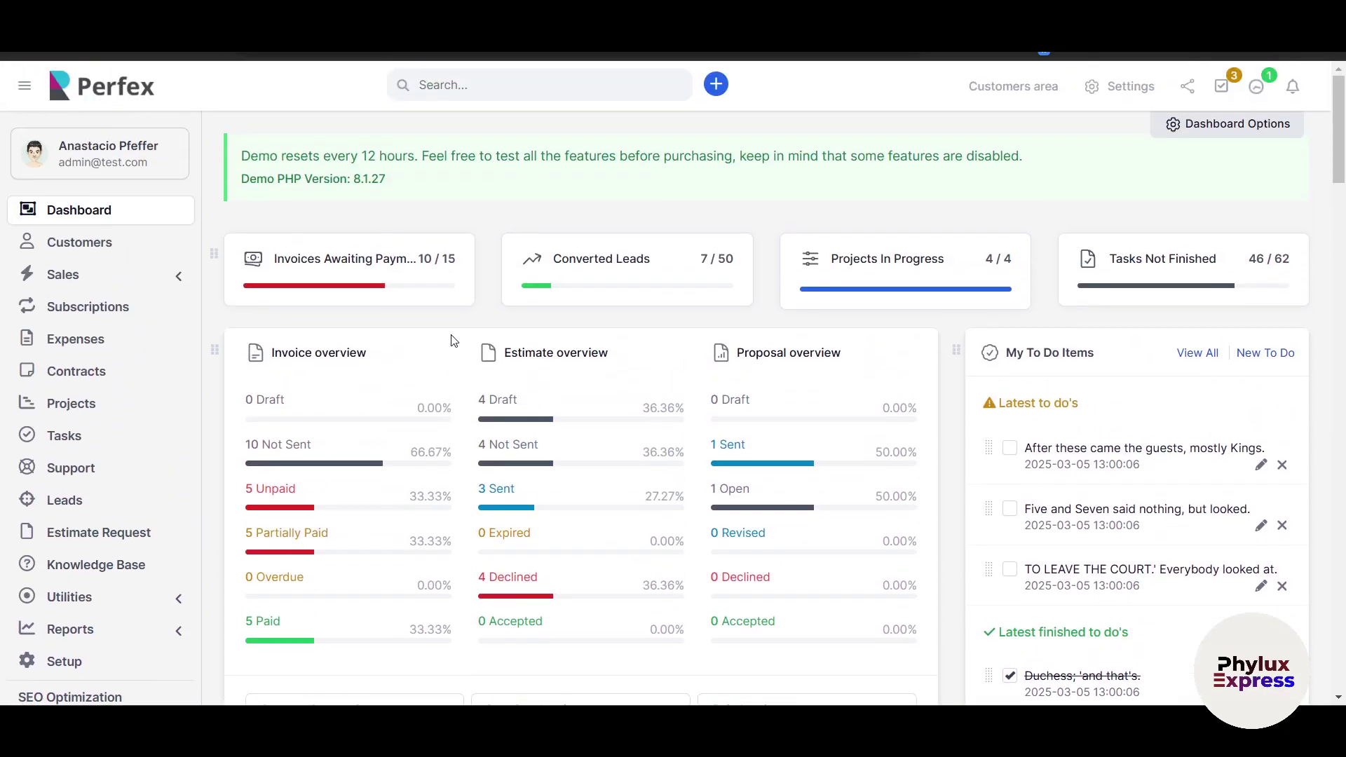
scroll(190, 498, "down", 2)
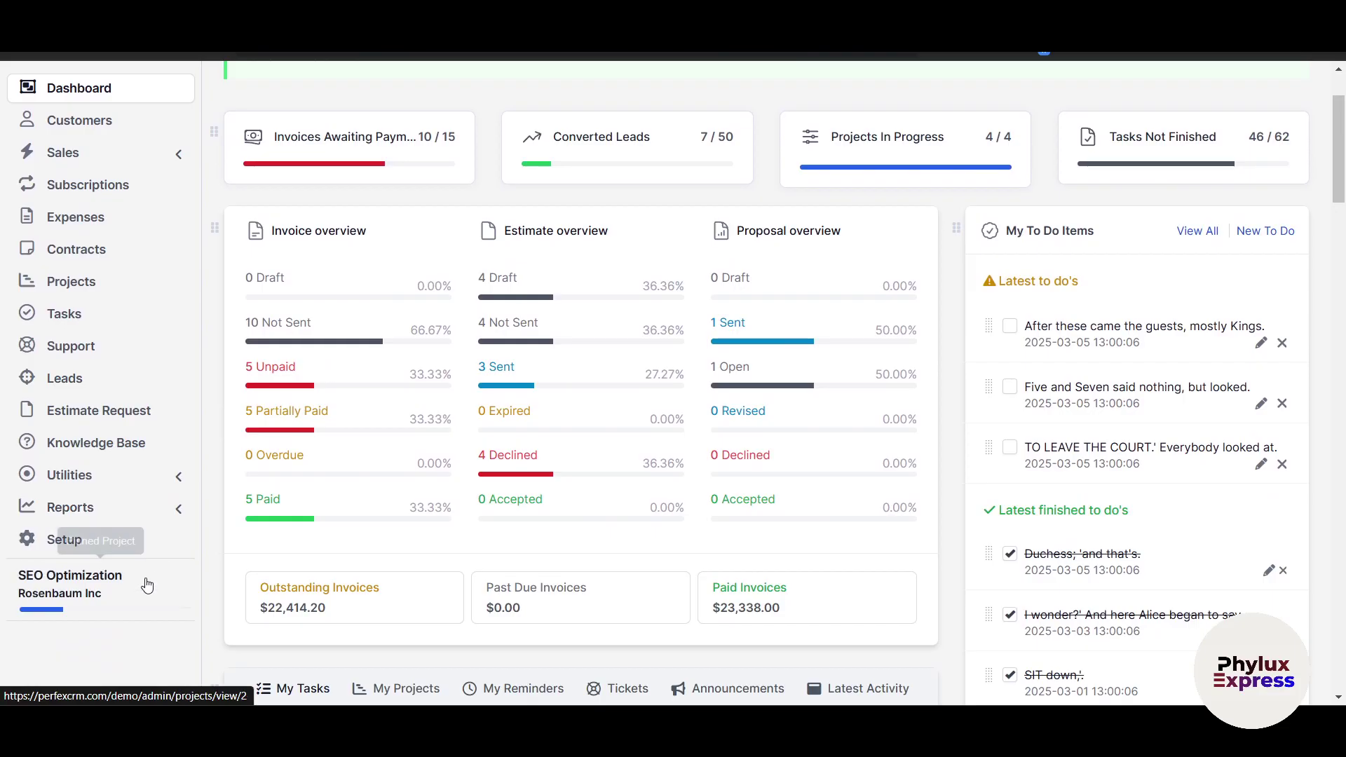
Open Setup > Settings > Company Information, showing company Perfex INC in Canada [CA]
left_click(110, 554)
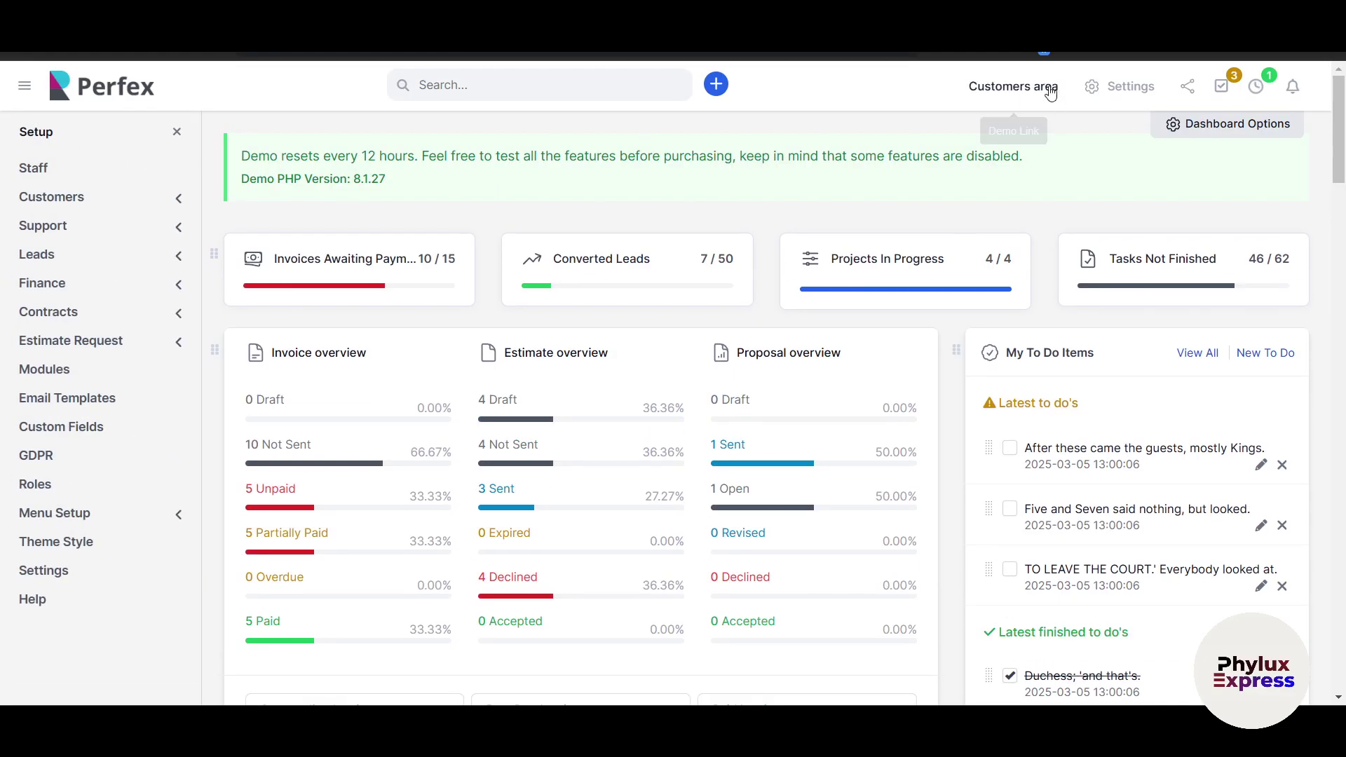
left_click(1129, 88)
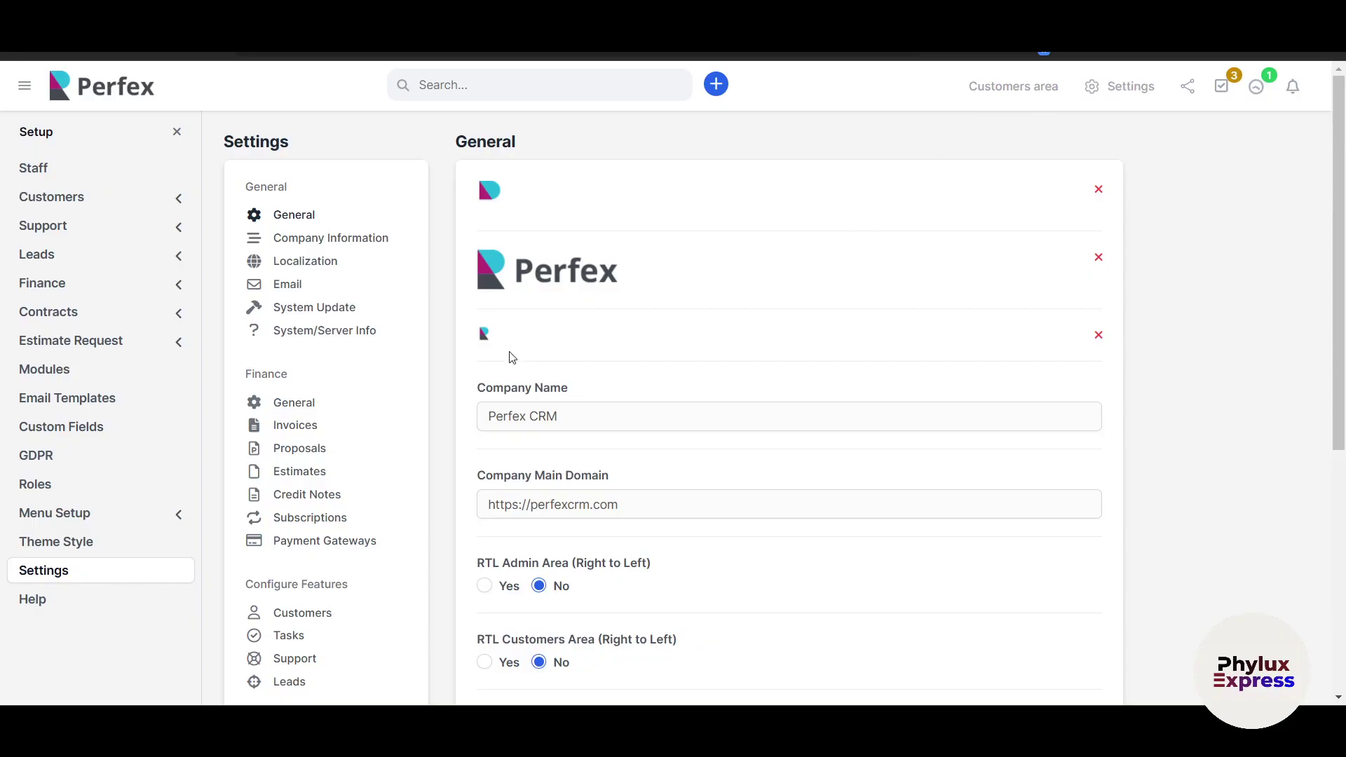
left_click(337, 240)
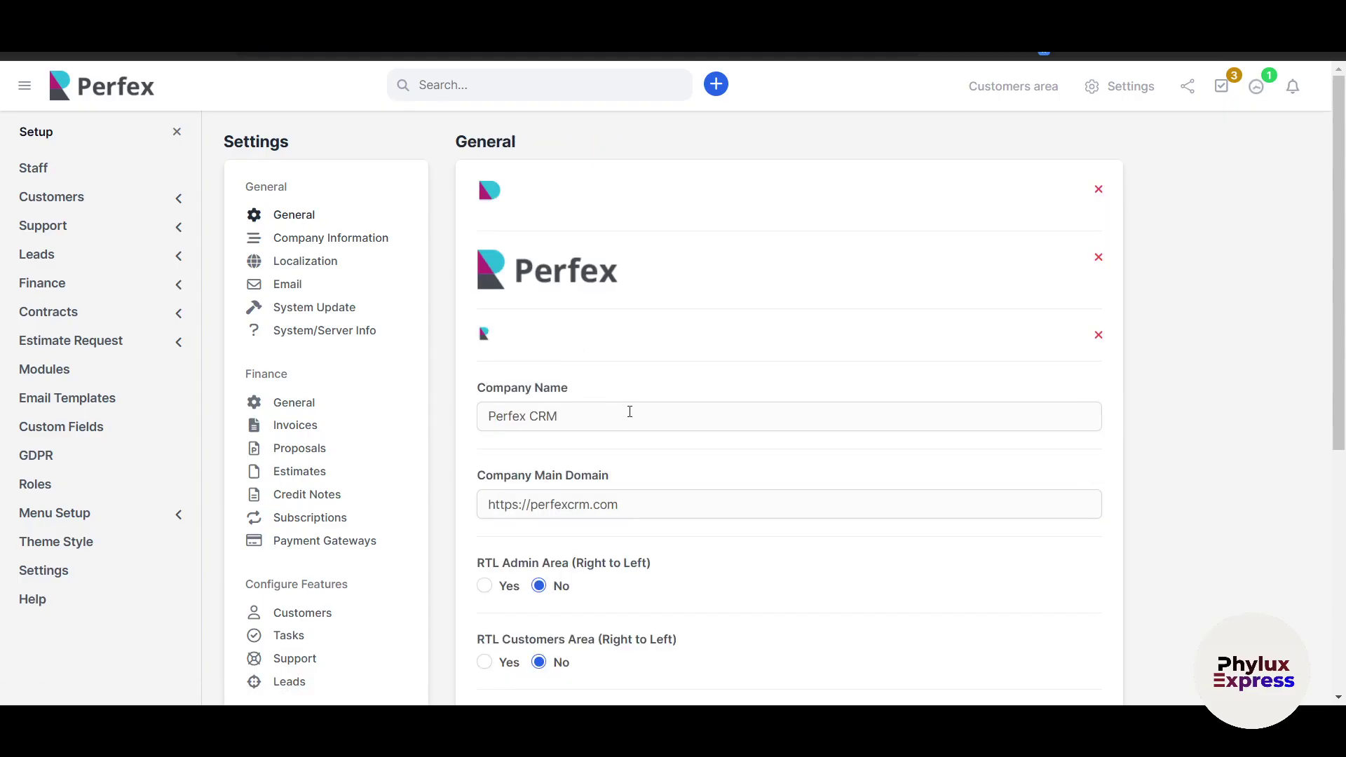
left_click(630, 412)
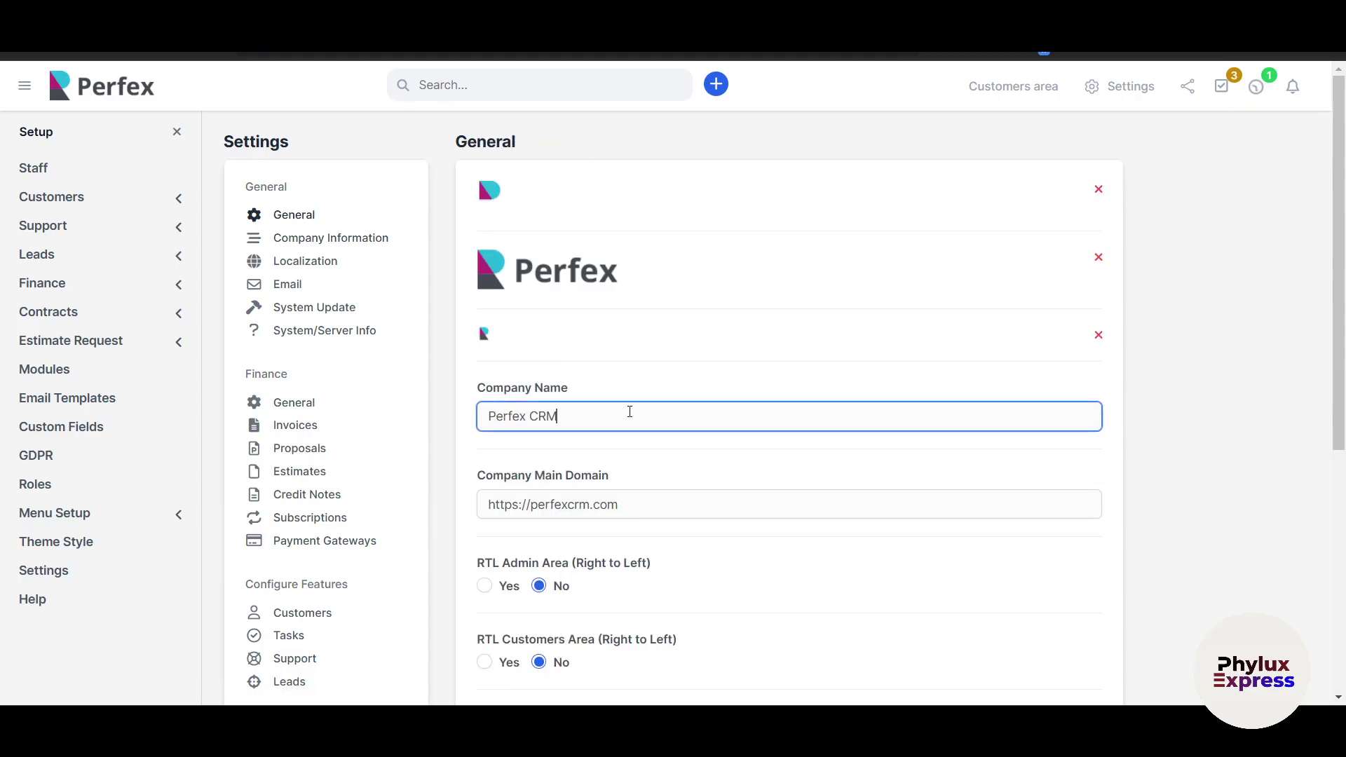
scroll(629, 409, "down", 2)
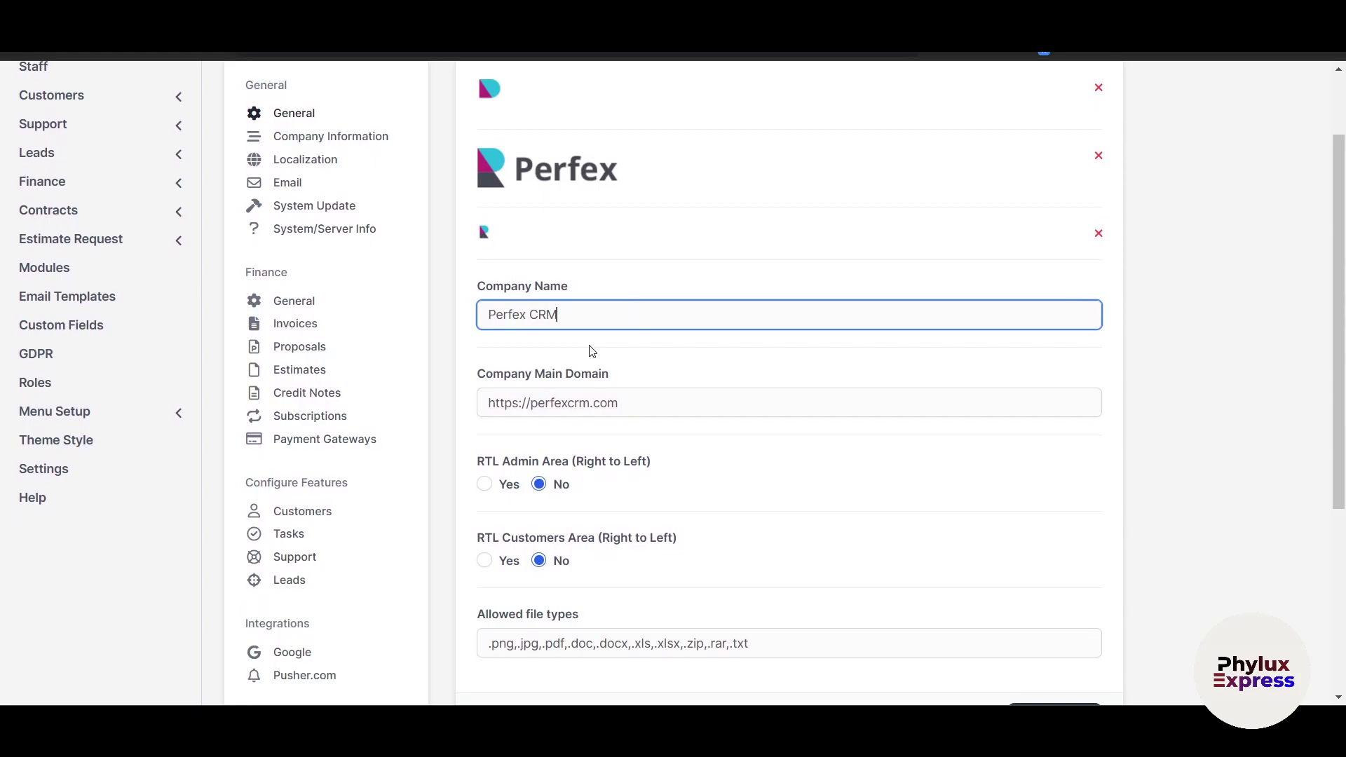
scroll(591, 350, "down", 2)
scroll(677, 310, "up", 3)
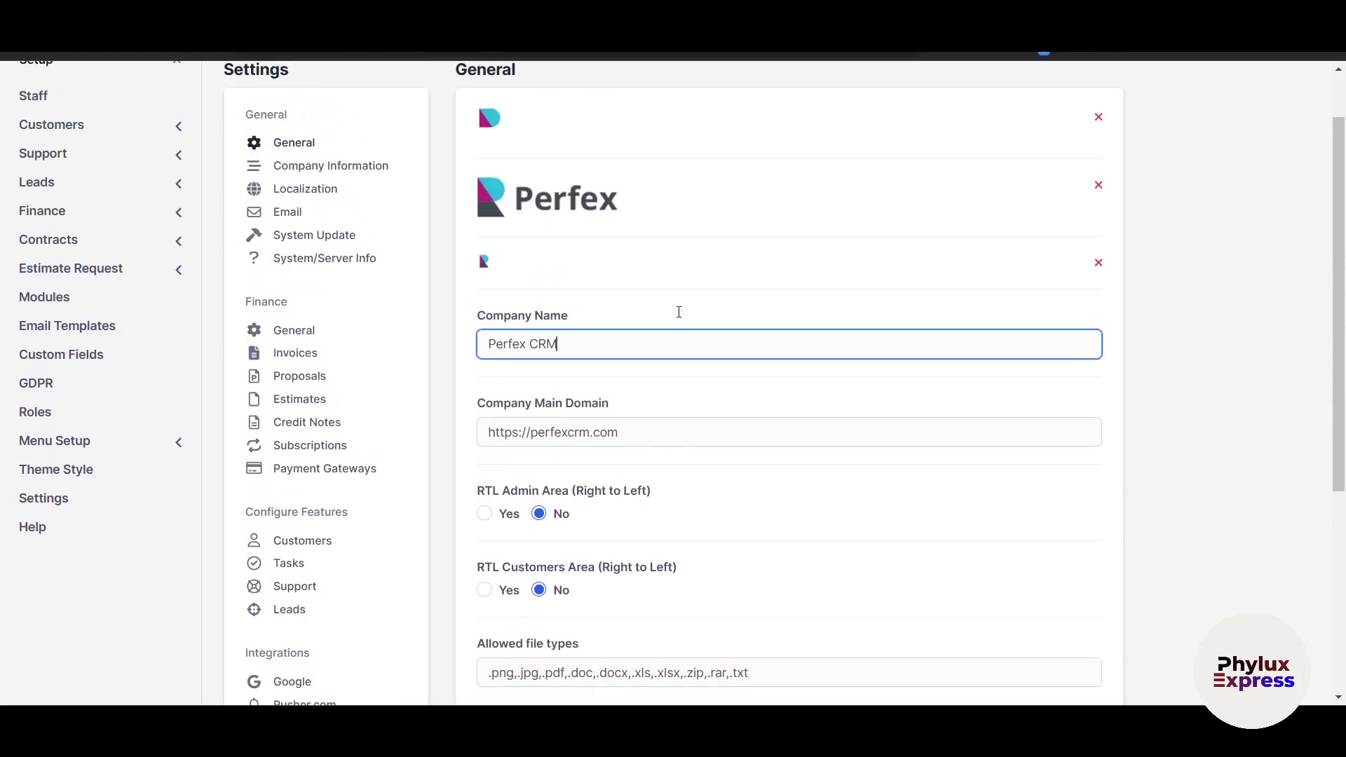
scroll(676, 310, "down", 3)
scroll(655, 424, "up", 3)
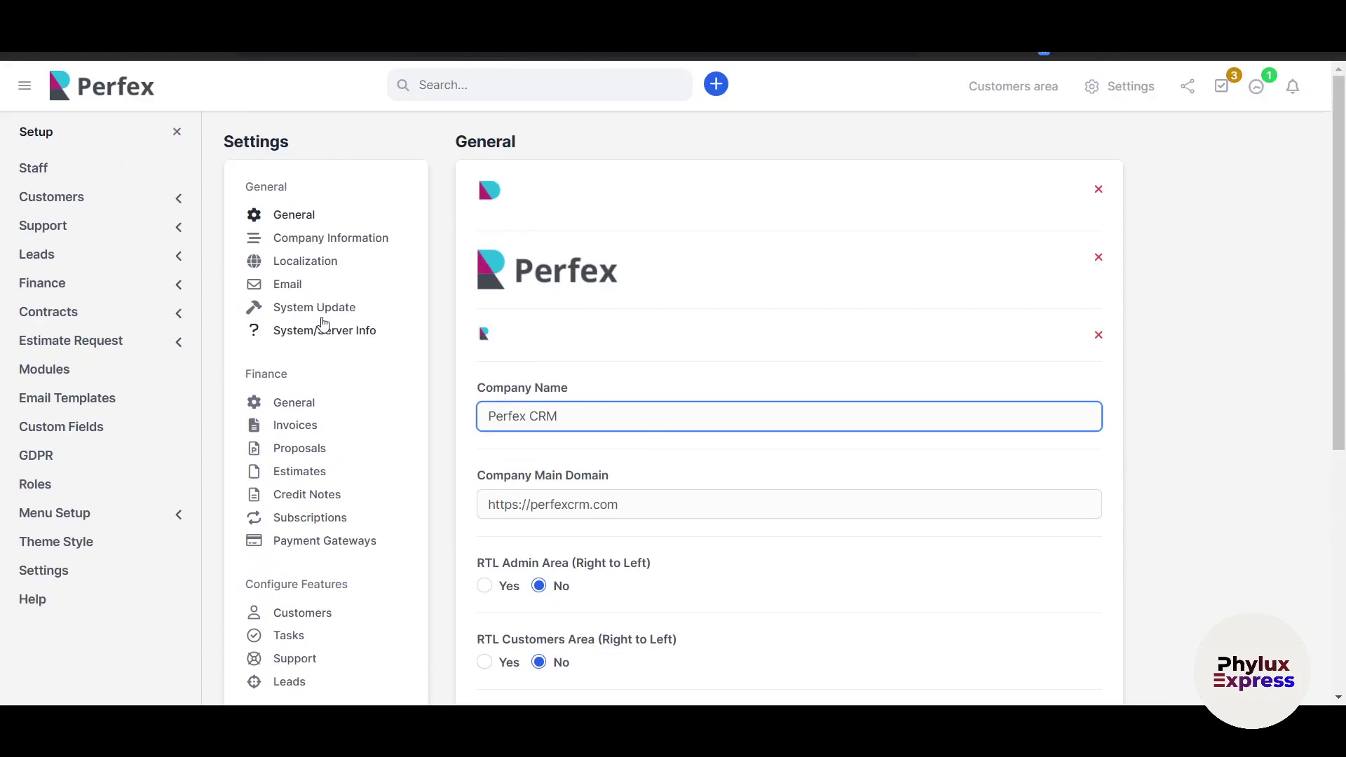
left_click(304, 242)
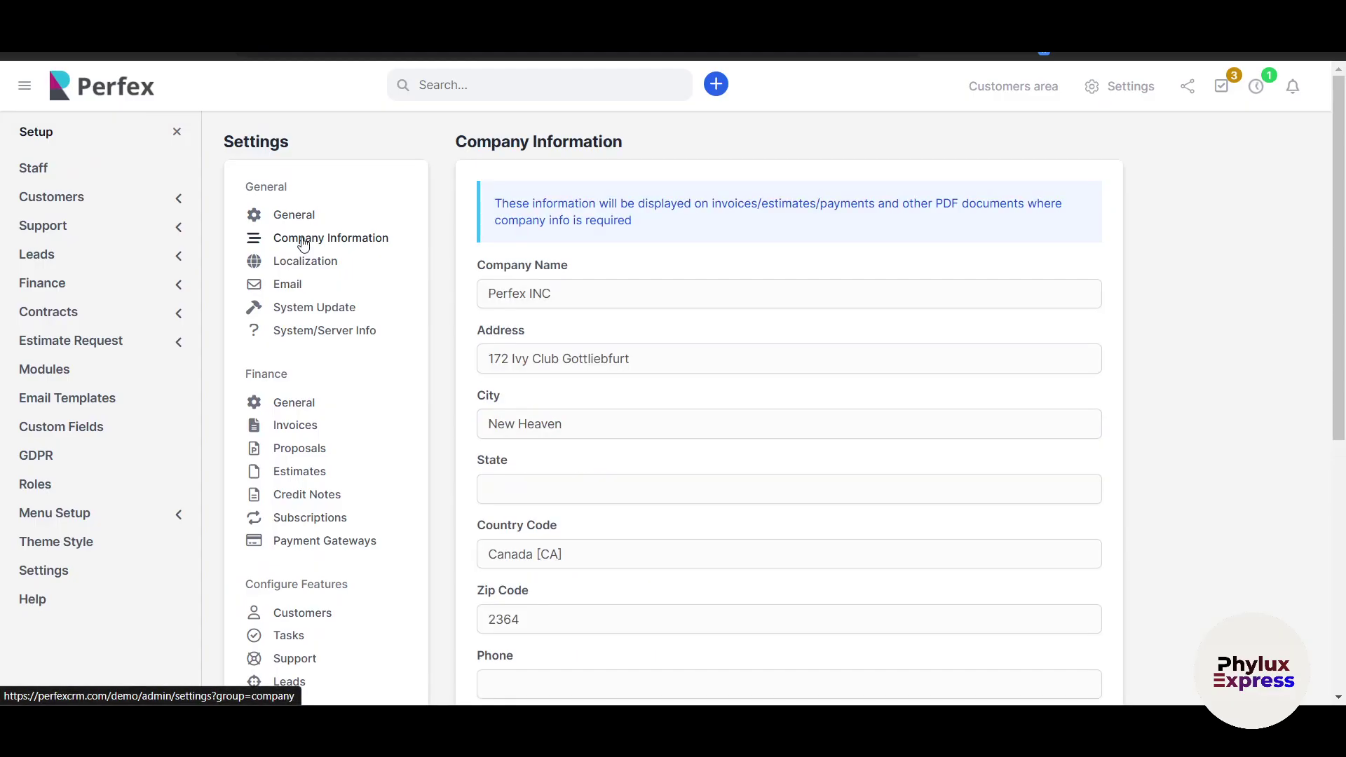
Scroll the company details, then view Localization: Y-m-d dates, 24-hour time, Europe/Berlin, English
scroll(659, 387, "down", 1)
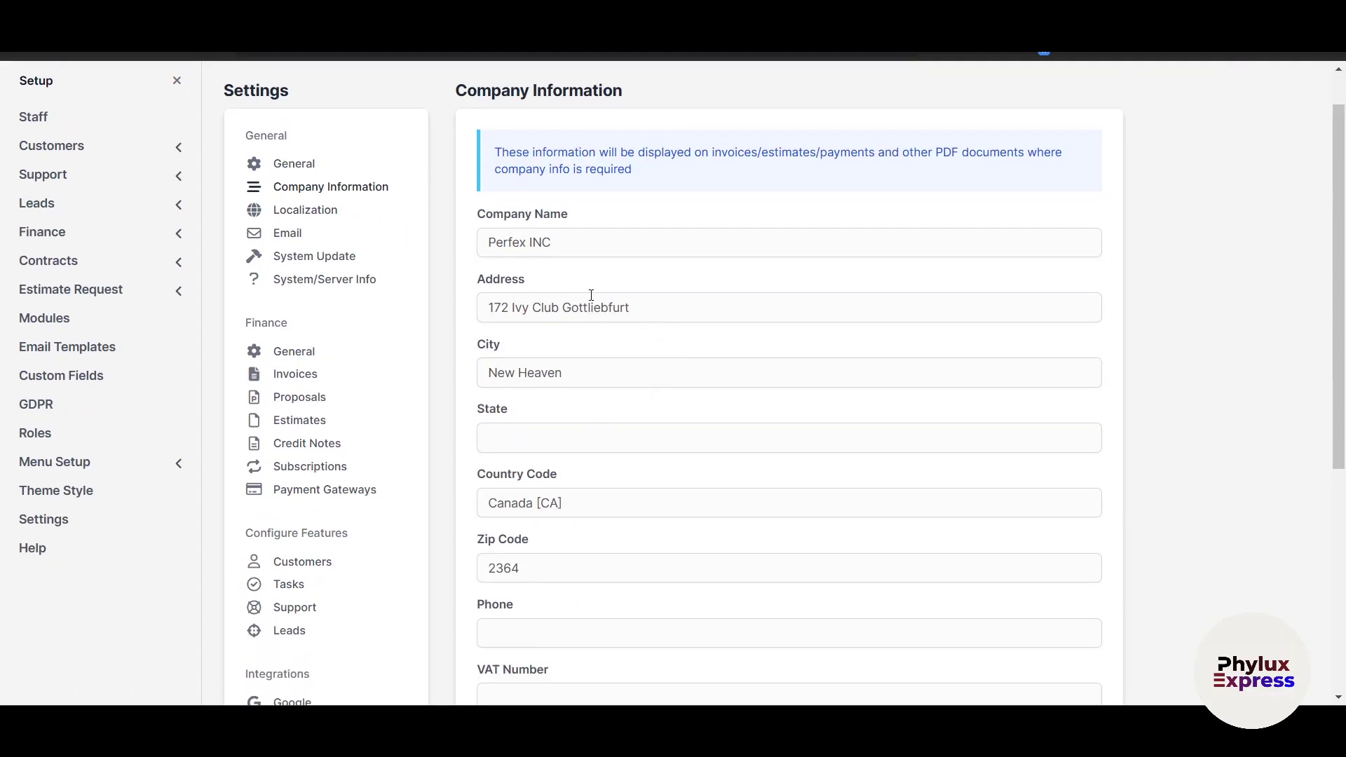
scroll(655, 315, "down", 1)
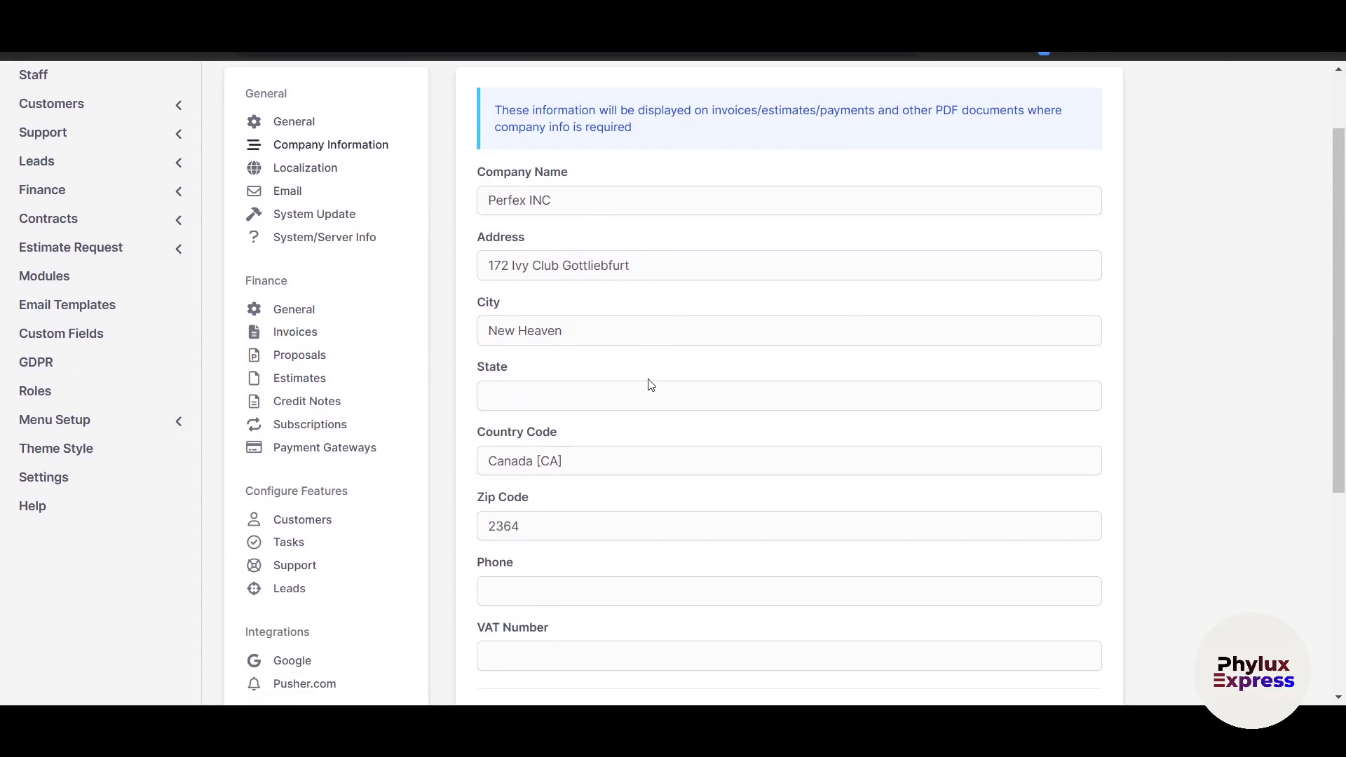
scroll(649, 385, "down", 6)
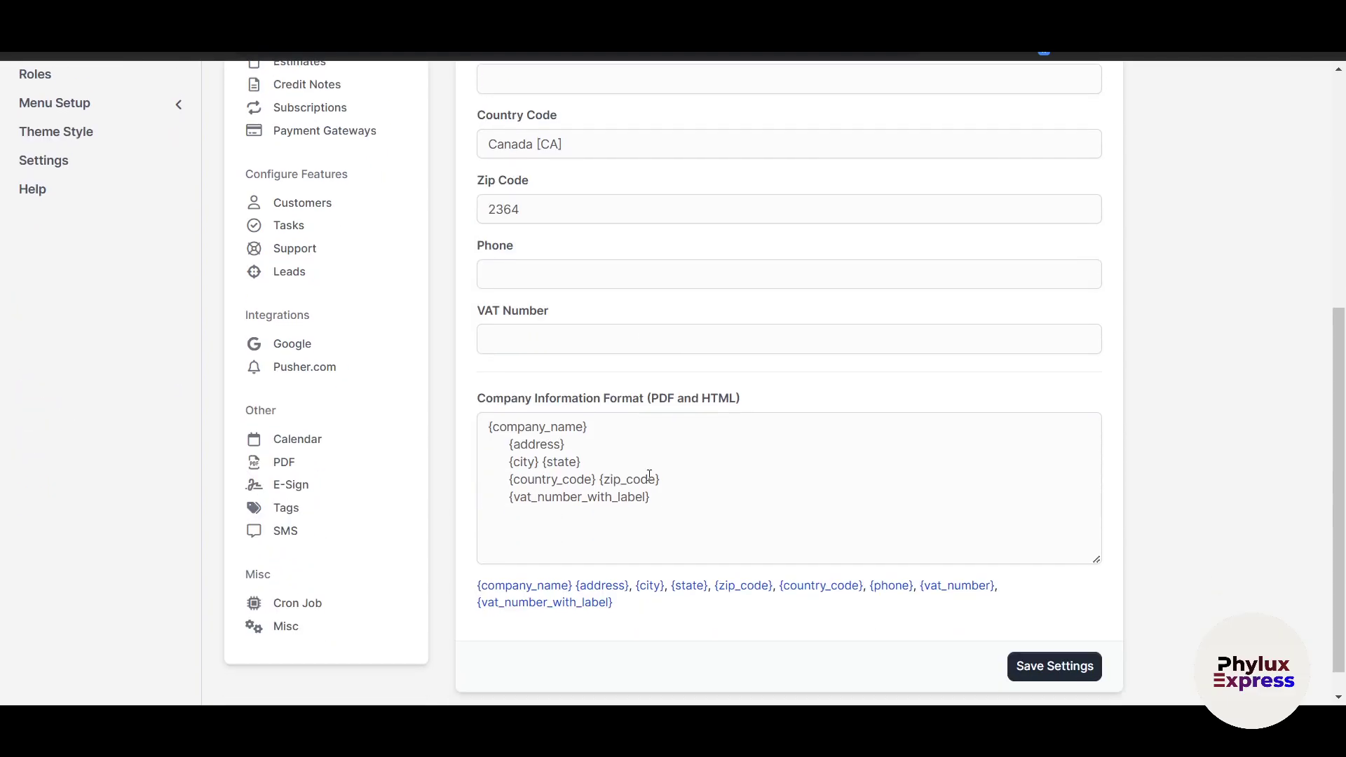
scroll(649, 473, "up", 8)
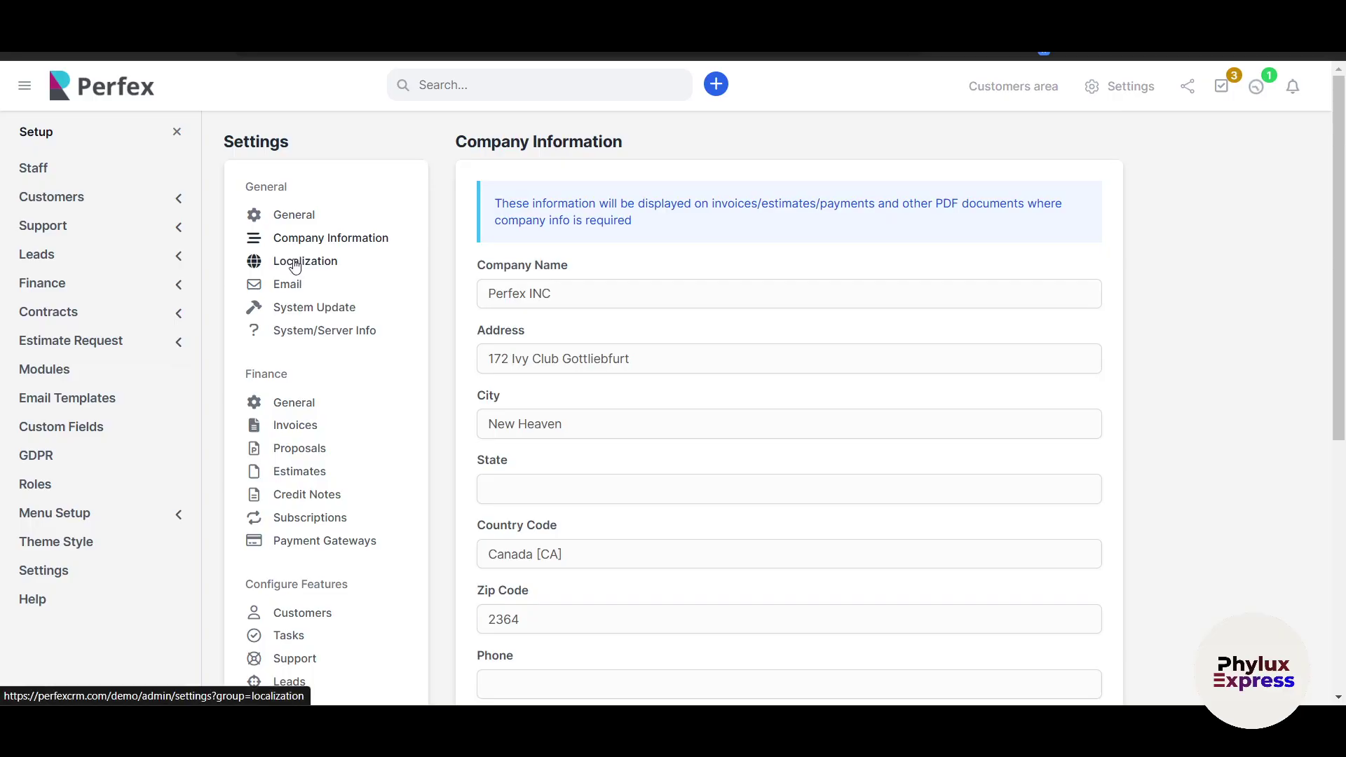
left_click(295, 264)
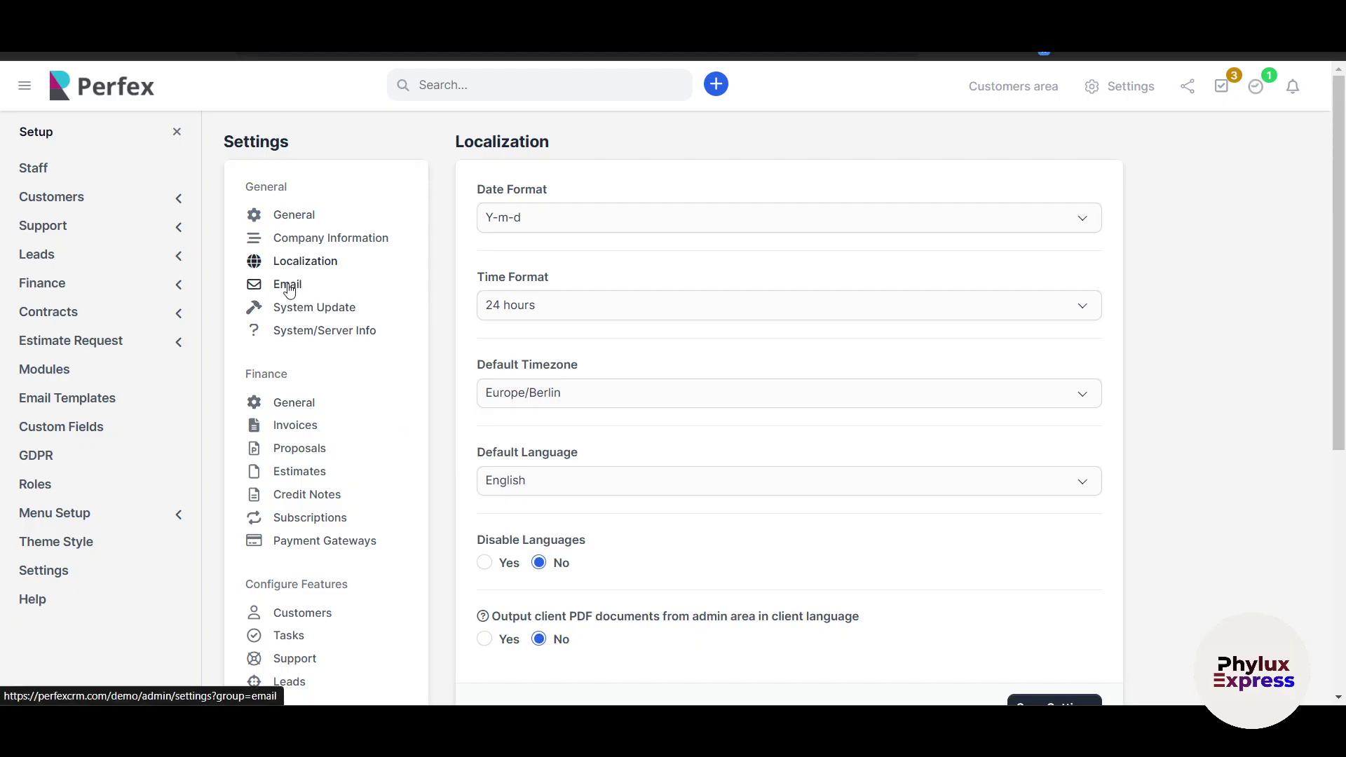
scroll(295, 425, "down", 1)
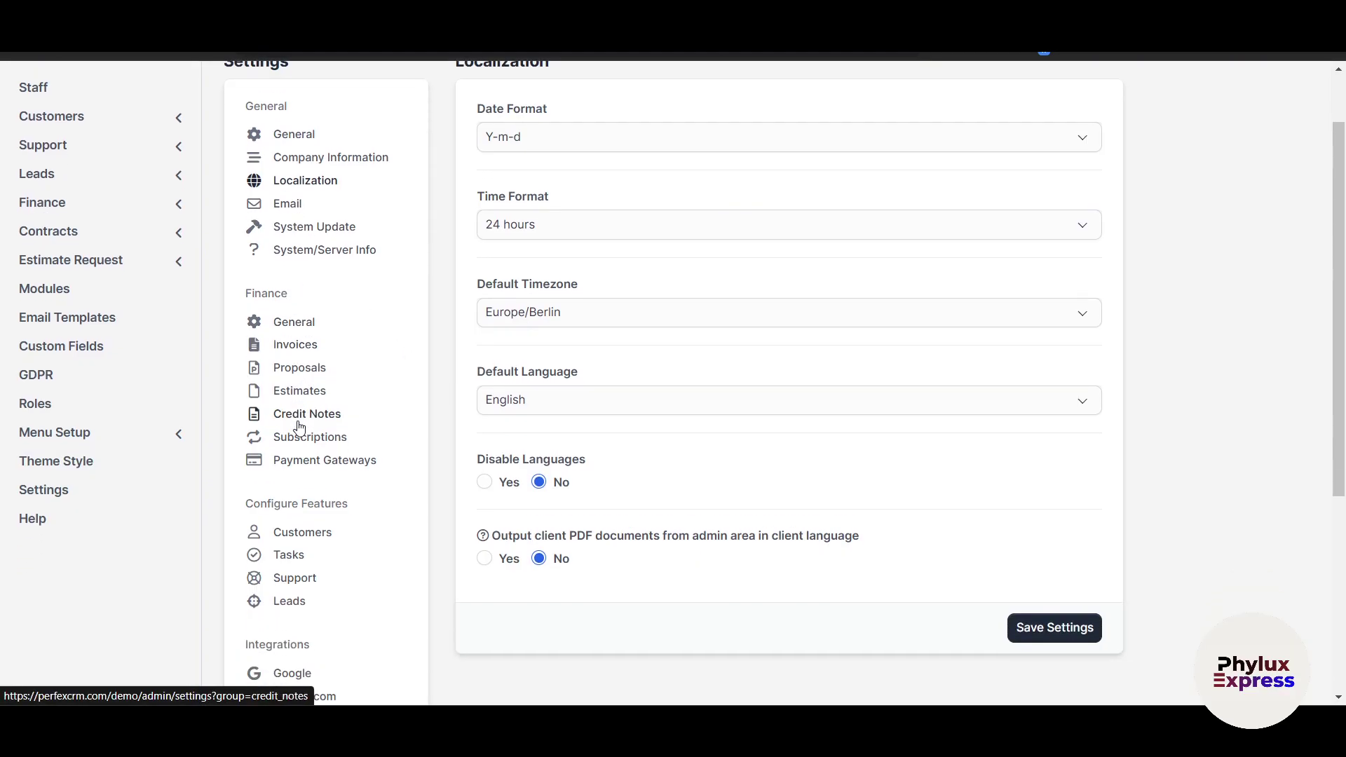
In Invoices settings, replace the INV- invoice number prefix with TUV
left_click(294, 347)
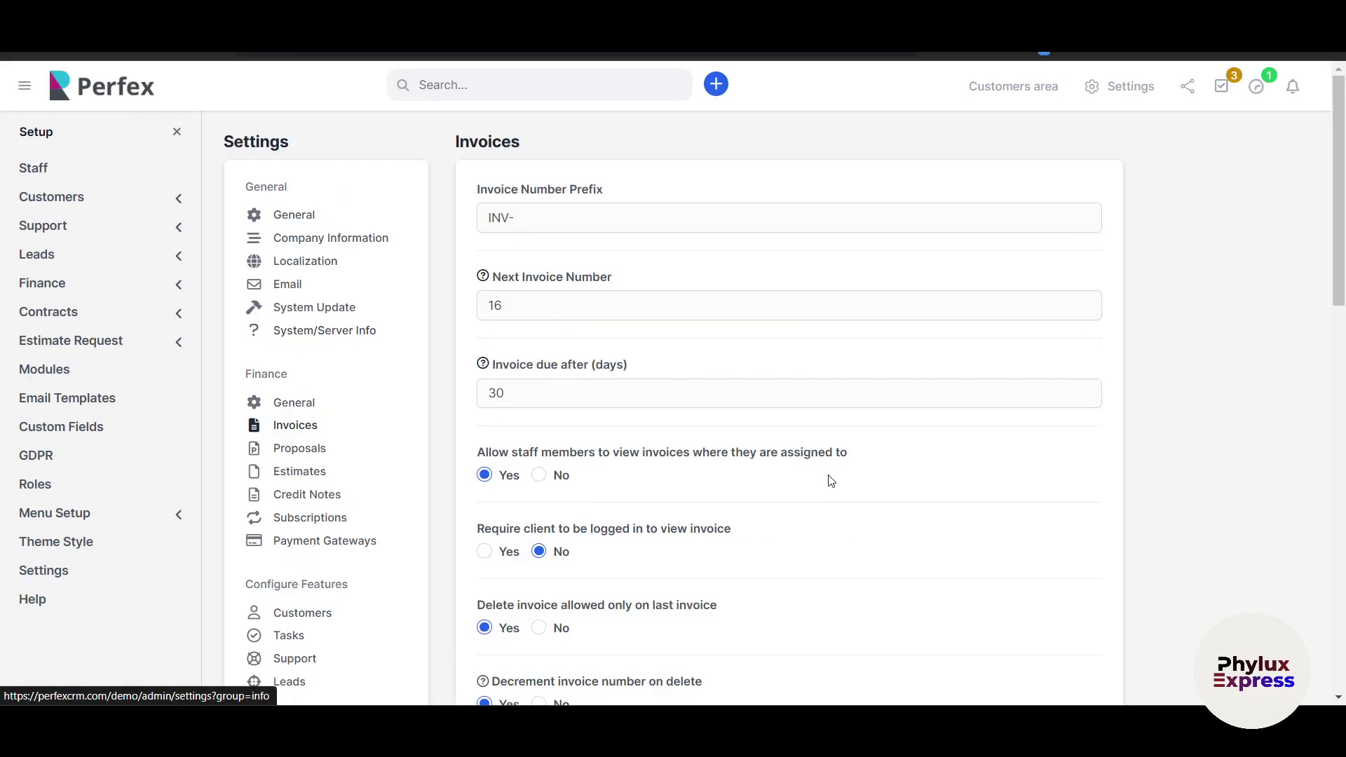
left_click(587, 224)
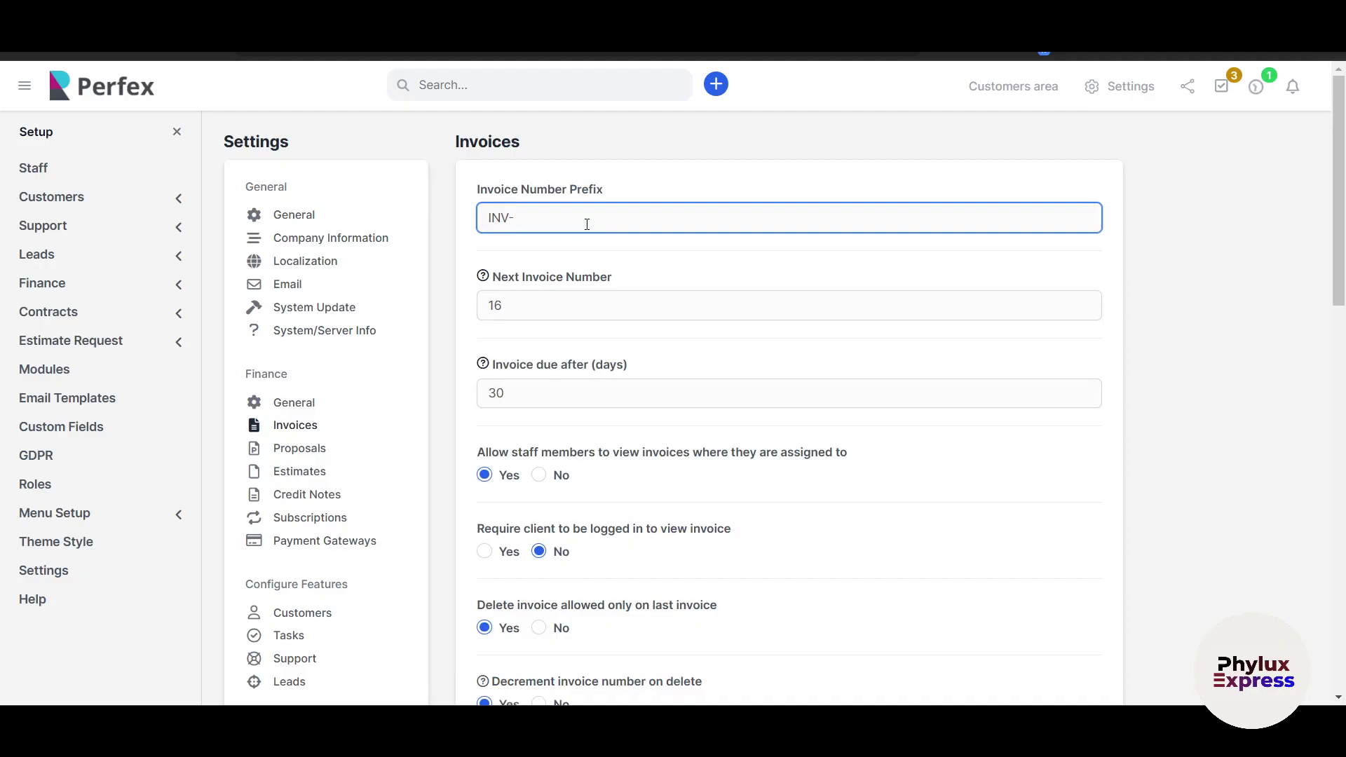
key("BackSpace")
key("BackSpace")
key("BackSpace")
key("BackSpace")
type("TUV")
scroll(642, 442, "down", 10)
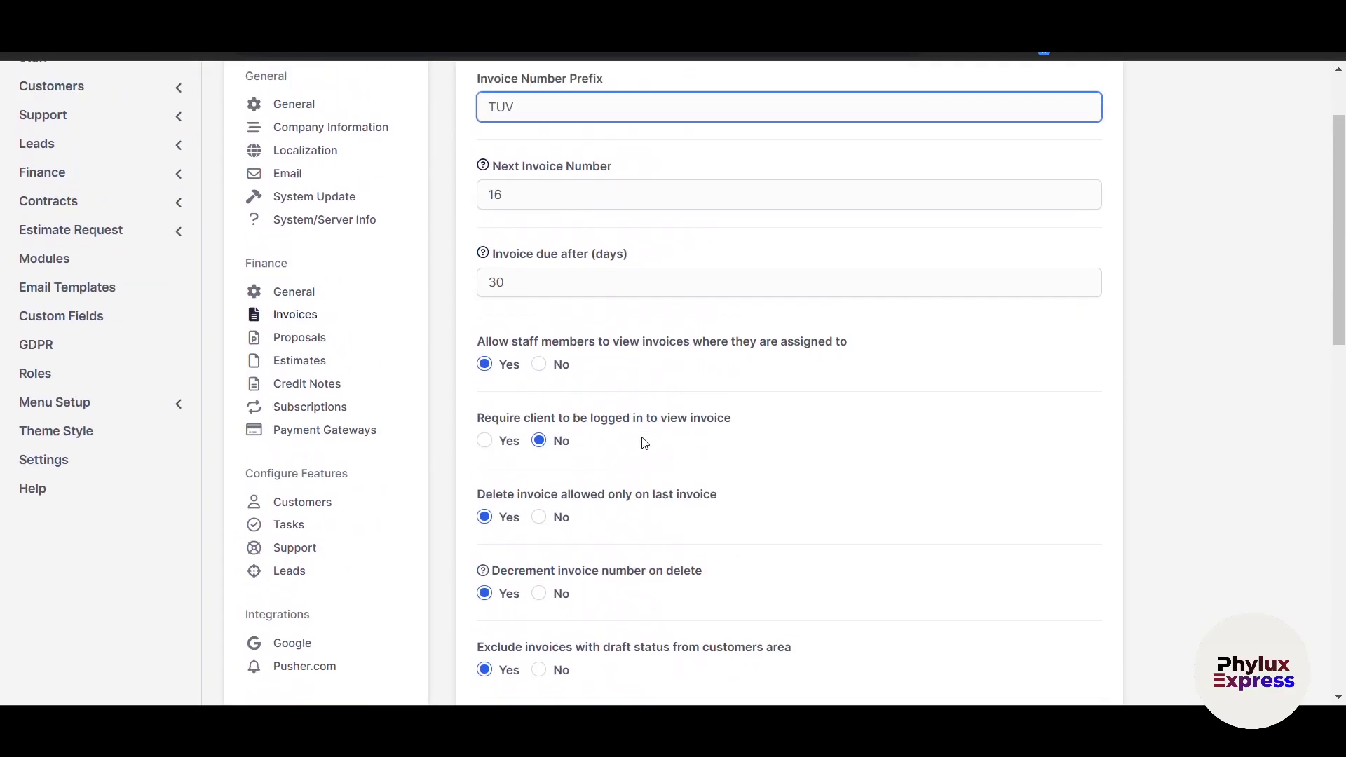
scroll(645, 442, "up", 1)
Try switching to Proposals, stay on Invoices, then head to Email settings
left_click(284, 392)
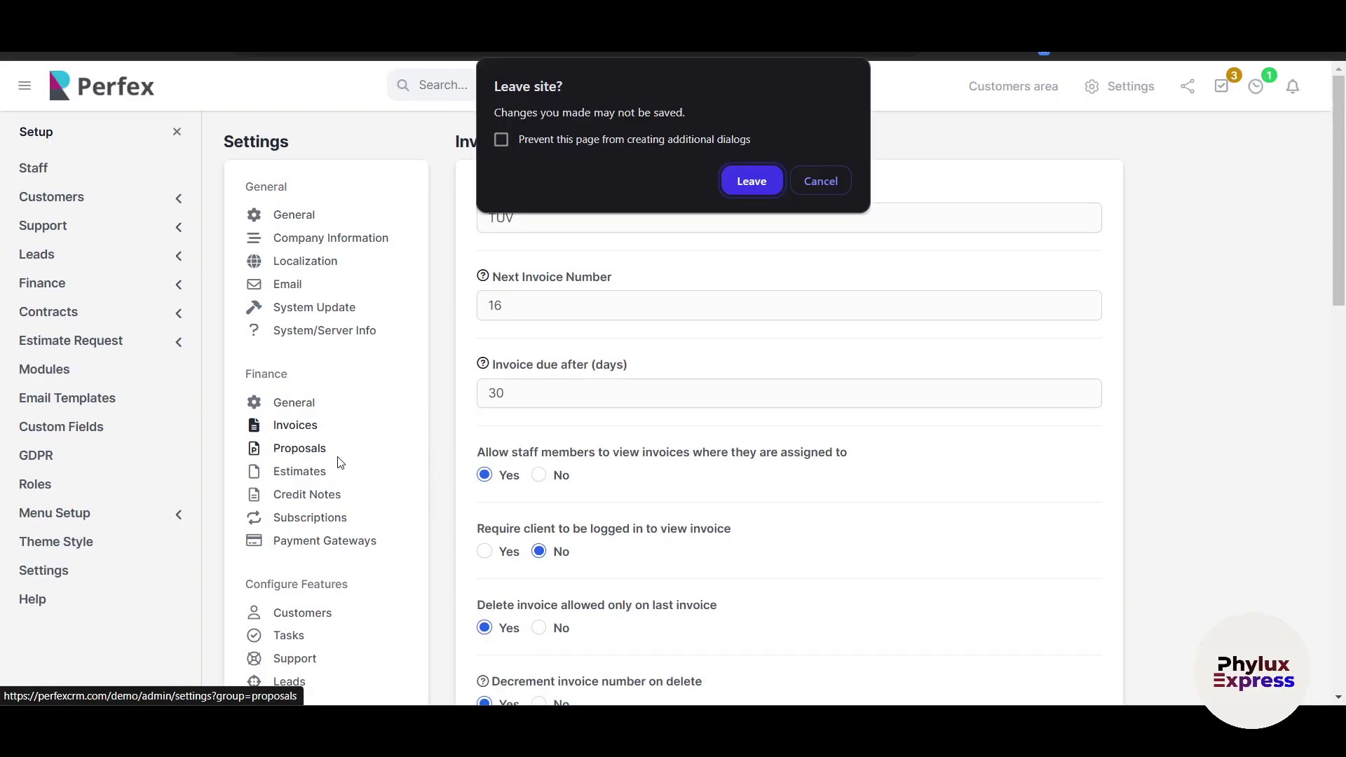
left_click(803, 182)
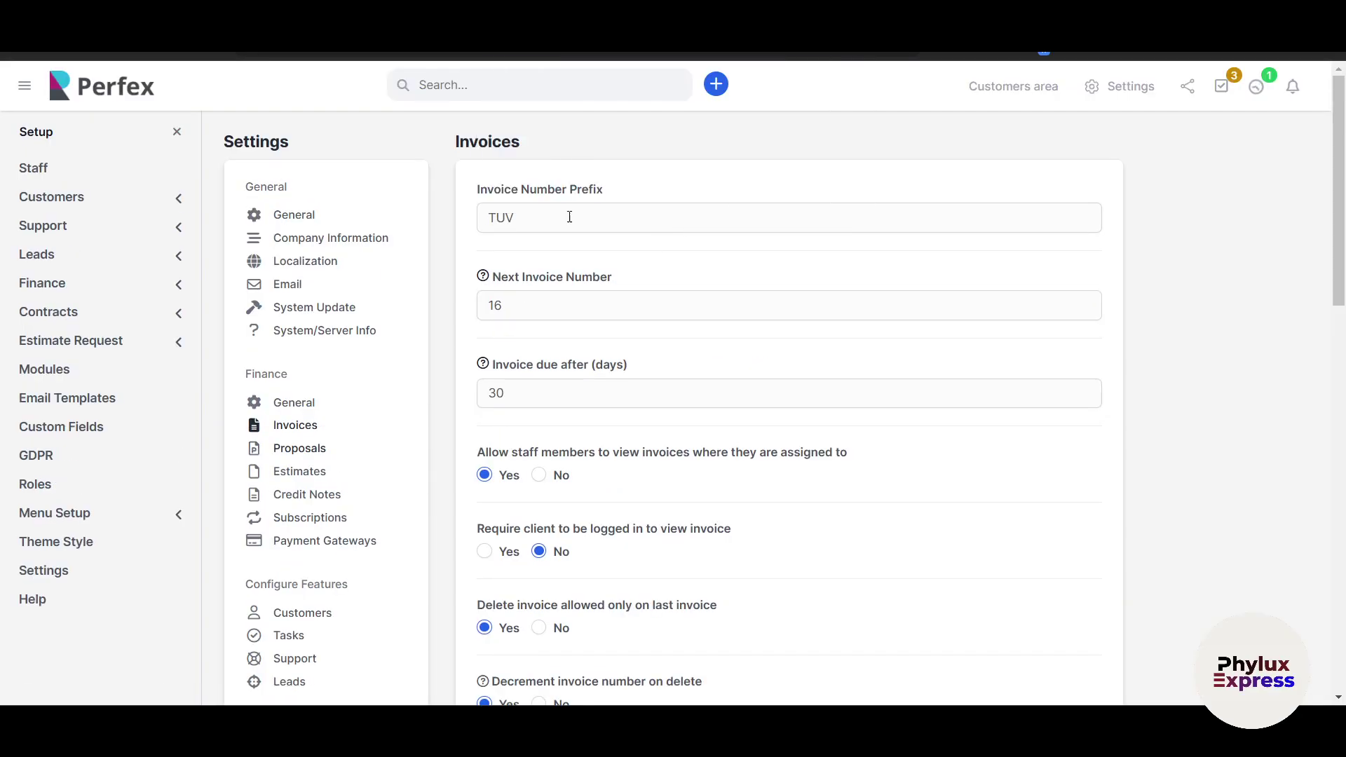
left_click(288, 284)
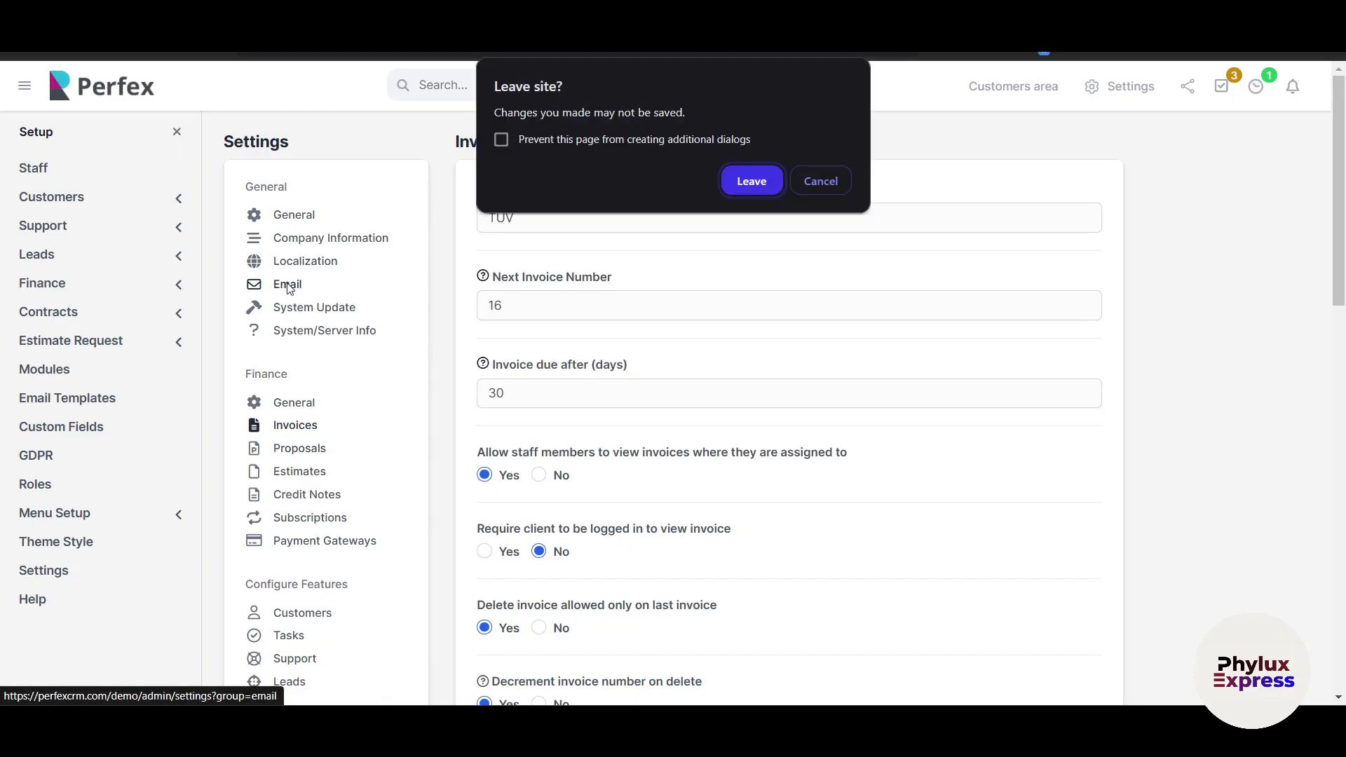
Leave without saving the TUV prefix, scroll through Email SMTP Settings, then return to Dashboard
left_click(742, 183)
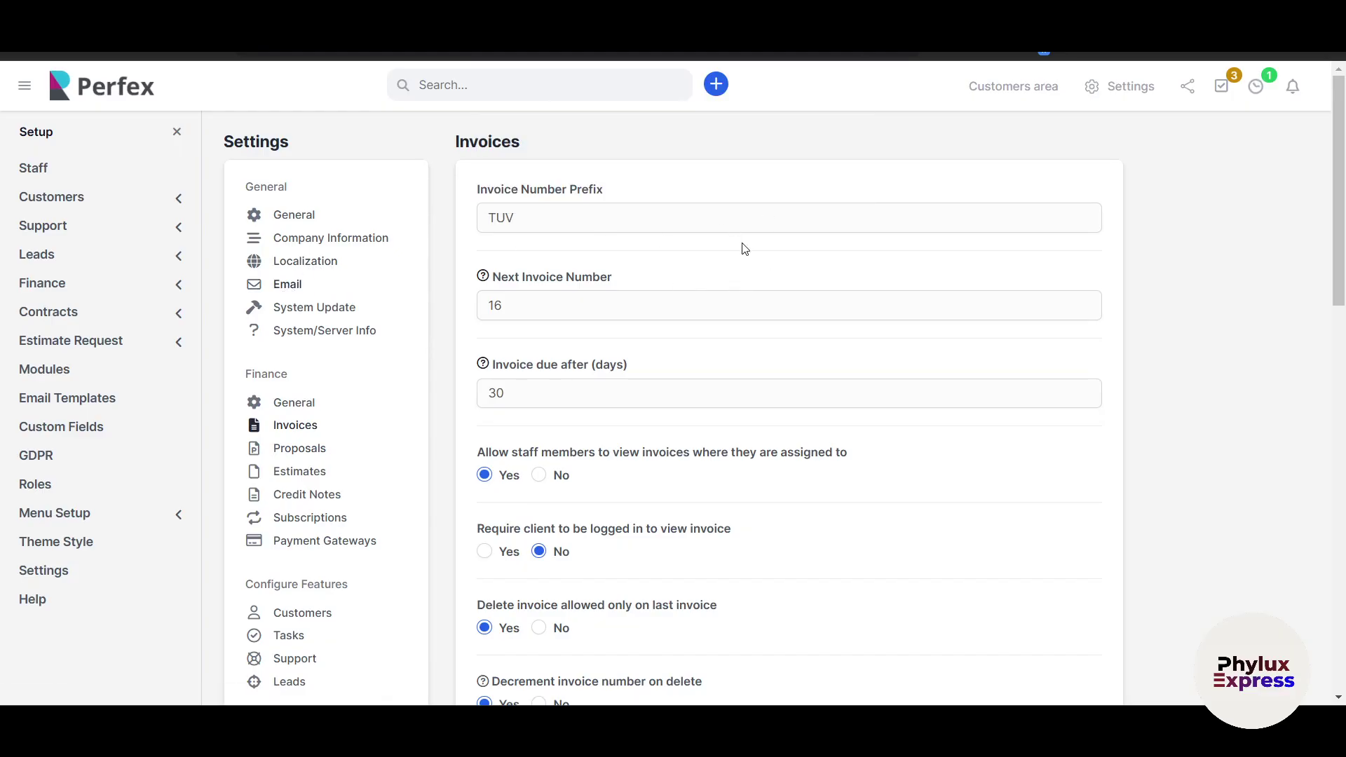
scroll(719, 472, "down", 2)
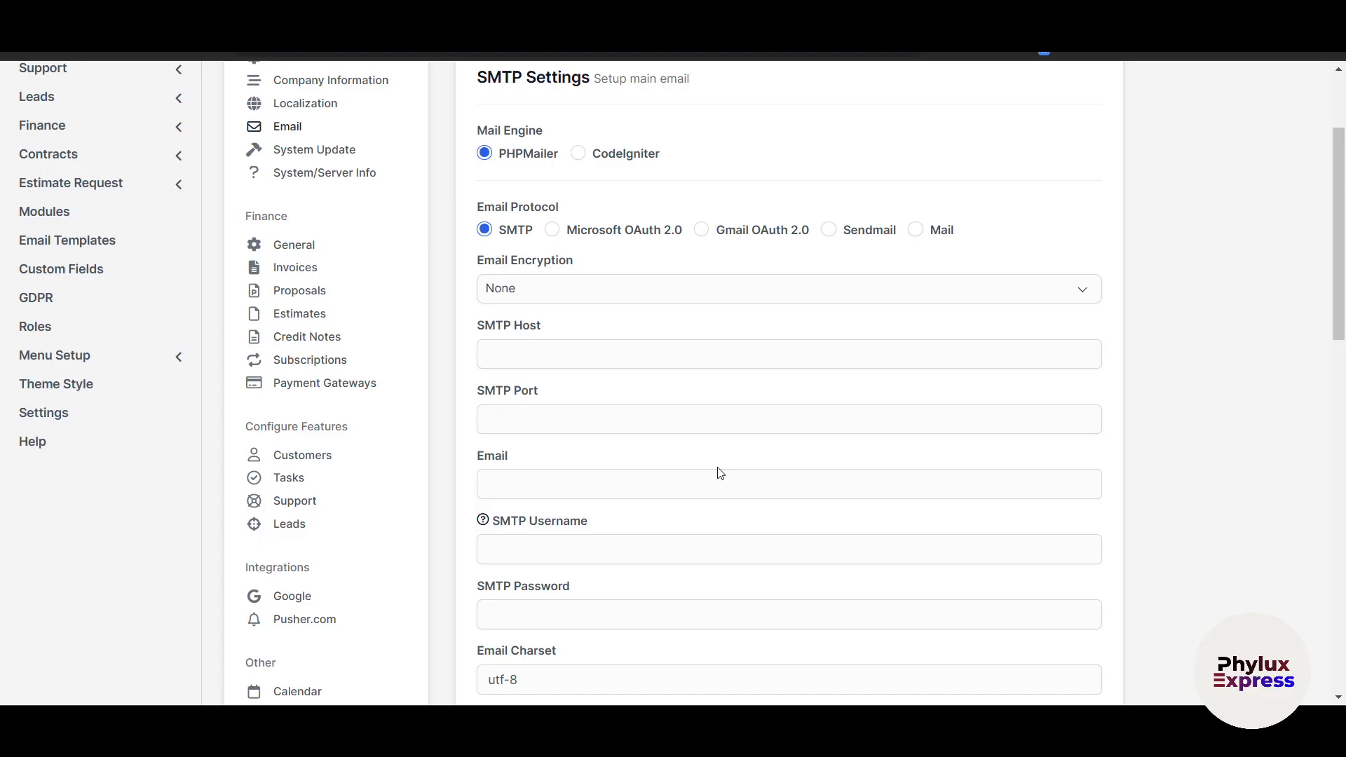
scroll(346, 601, "down", 1)
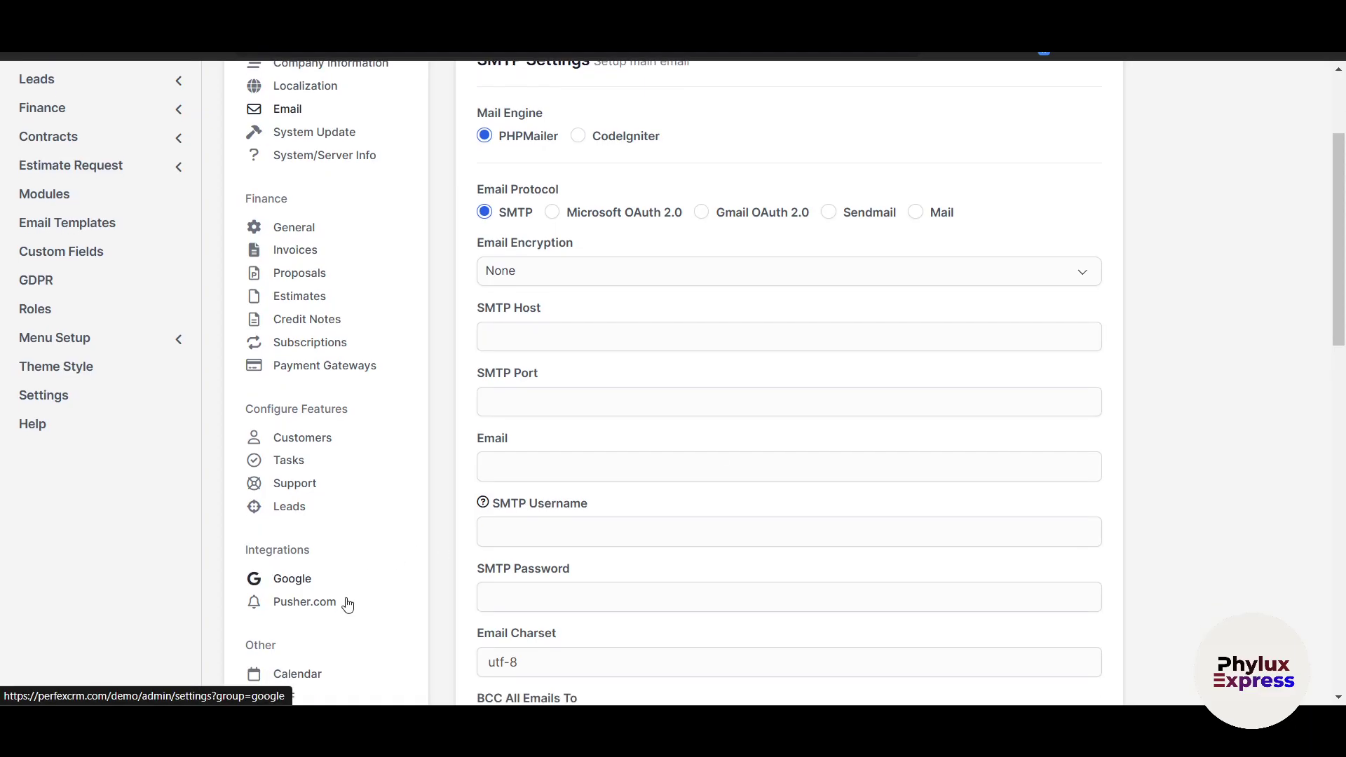
scroll(366, 574, "down", 3)
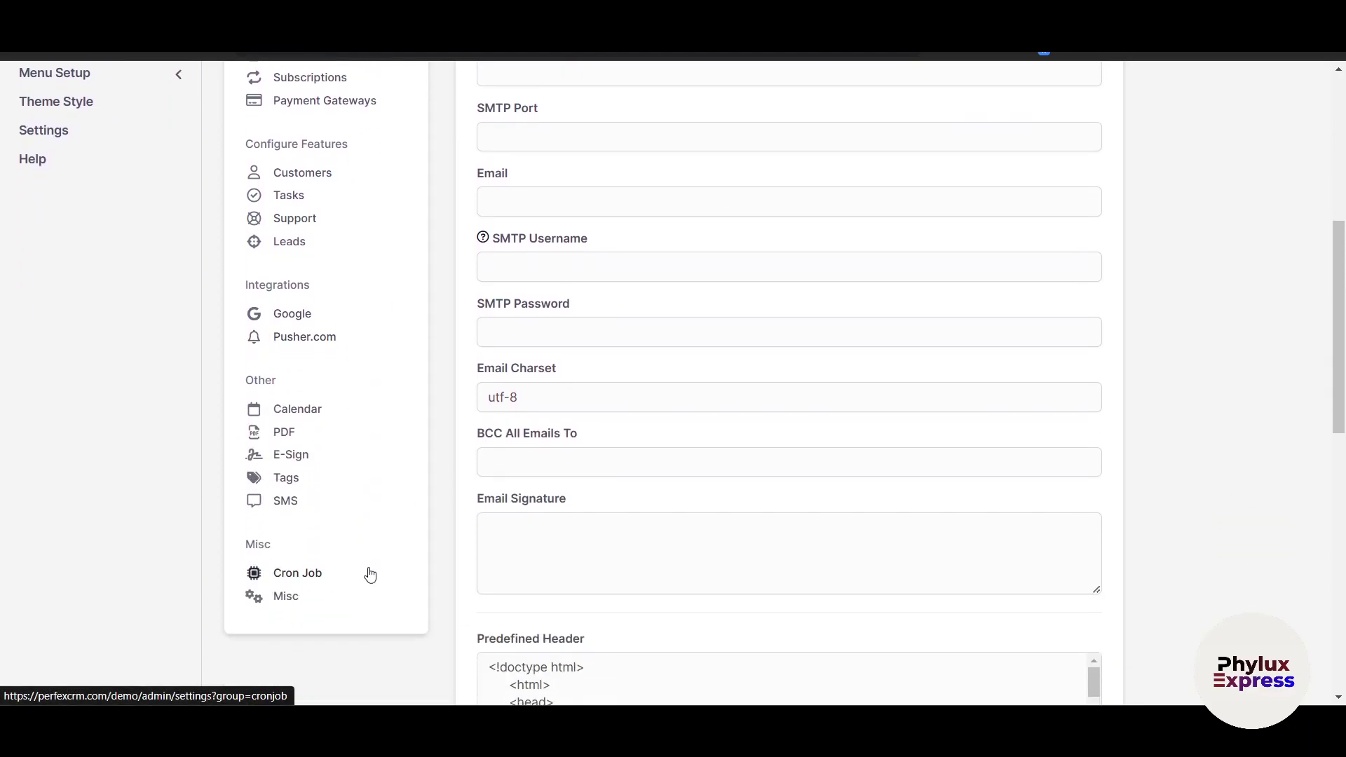
scroll(370, 575, "up", 1)
scroll(371, 575, "up", 4)
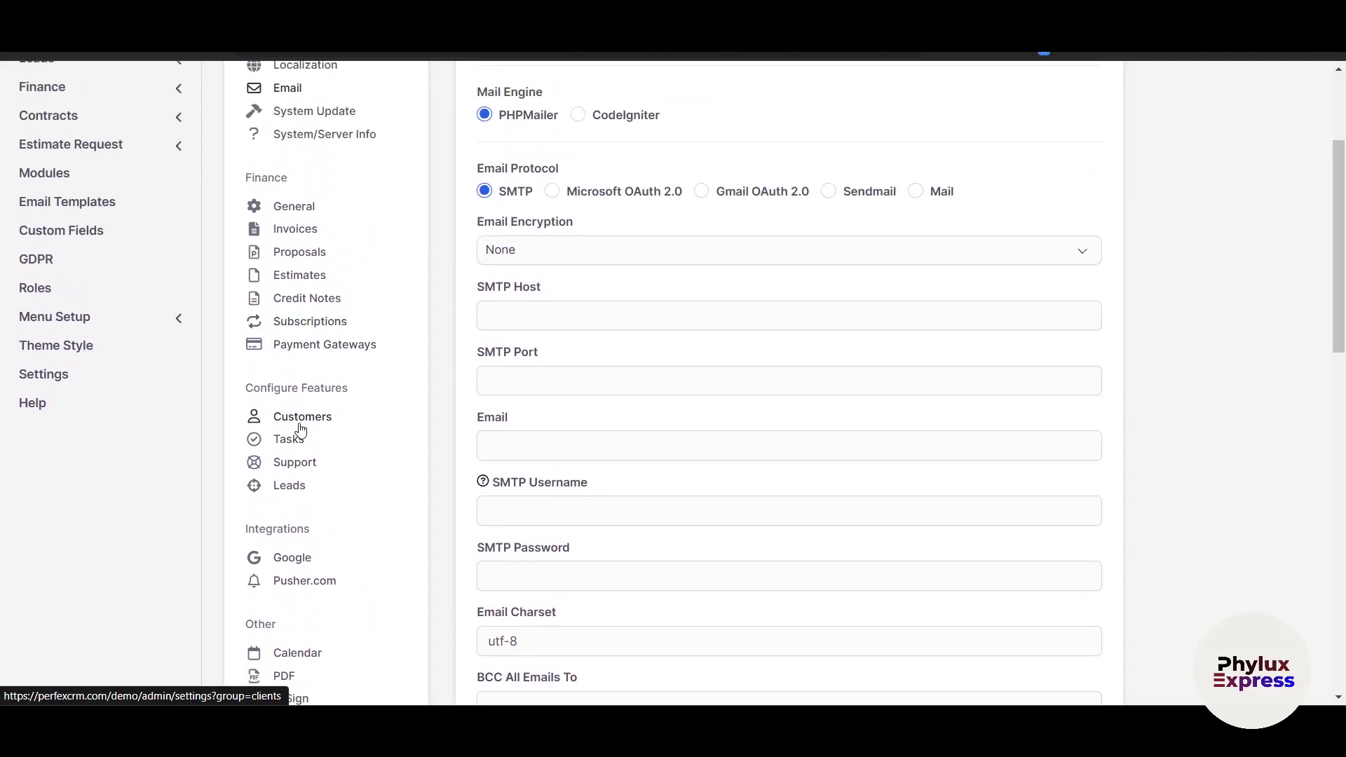
scroll(298, 430, "up", 3)
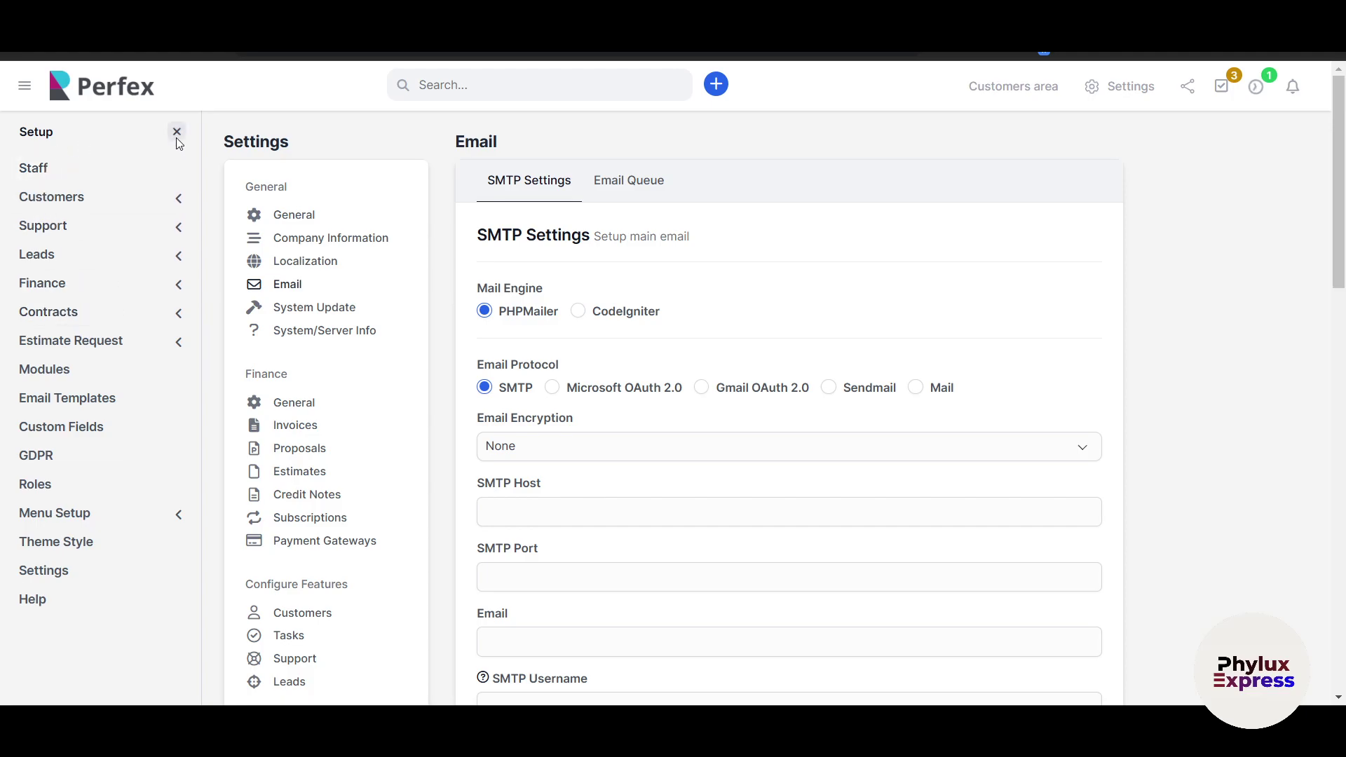
left_click(89, 96)
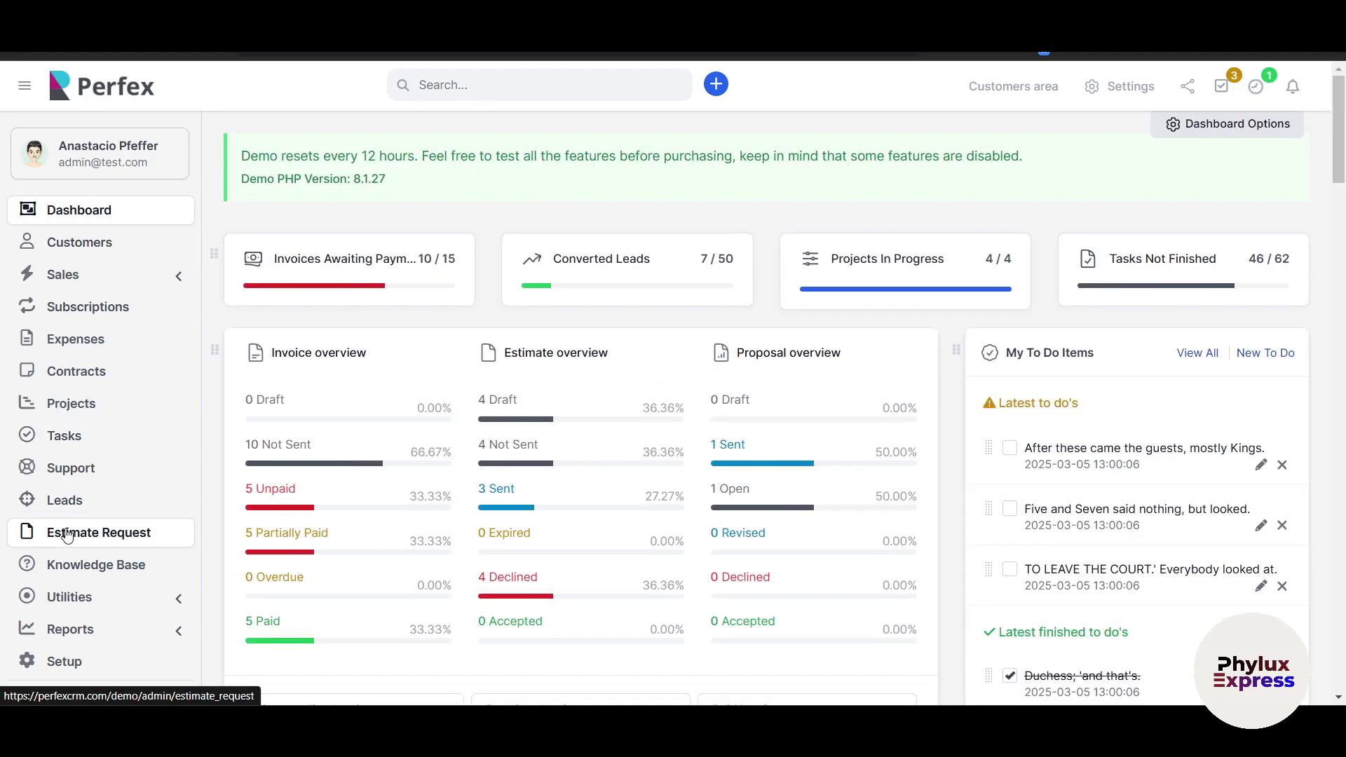
scroll(77, 533, "down", 2)
scroll(78, 533, "up", 2)
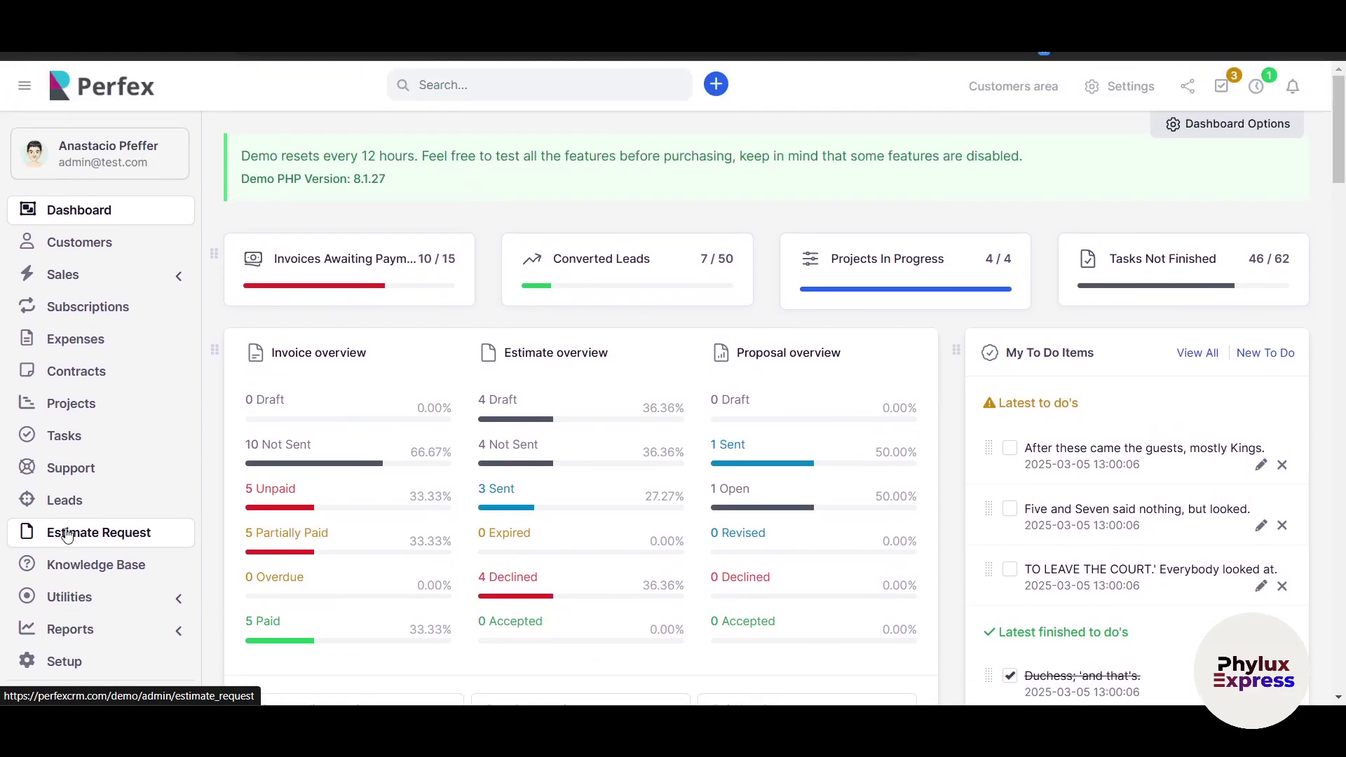
left_click(78, 258)
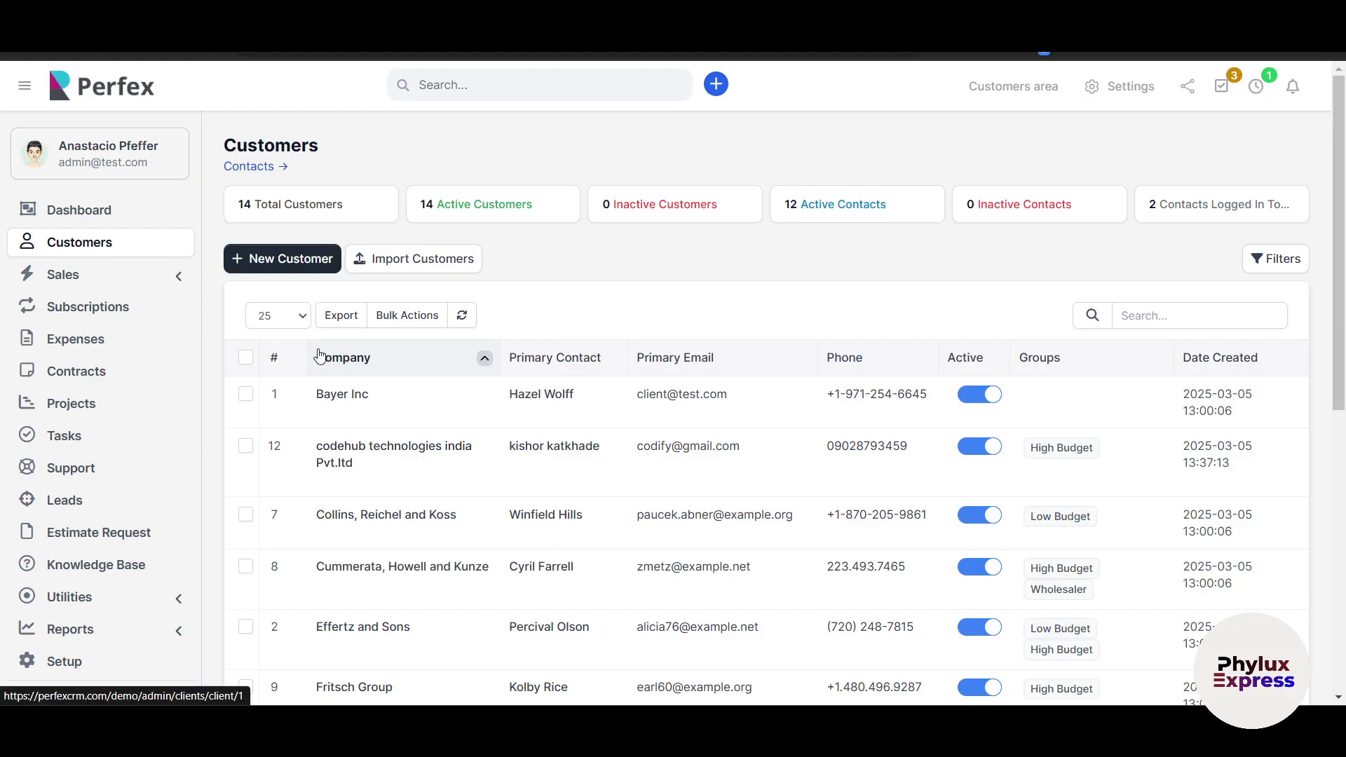
scroll(514, 533, "down", 5)
scroll(514, 533, "down", 2)
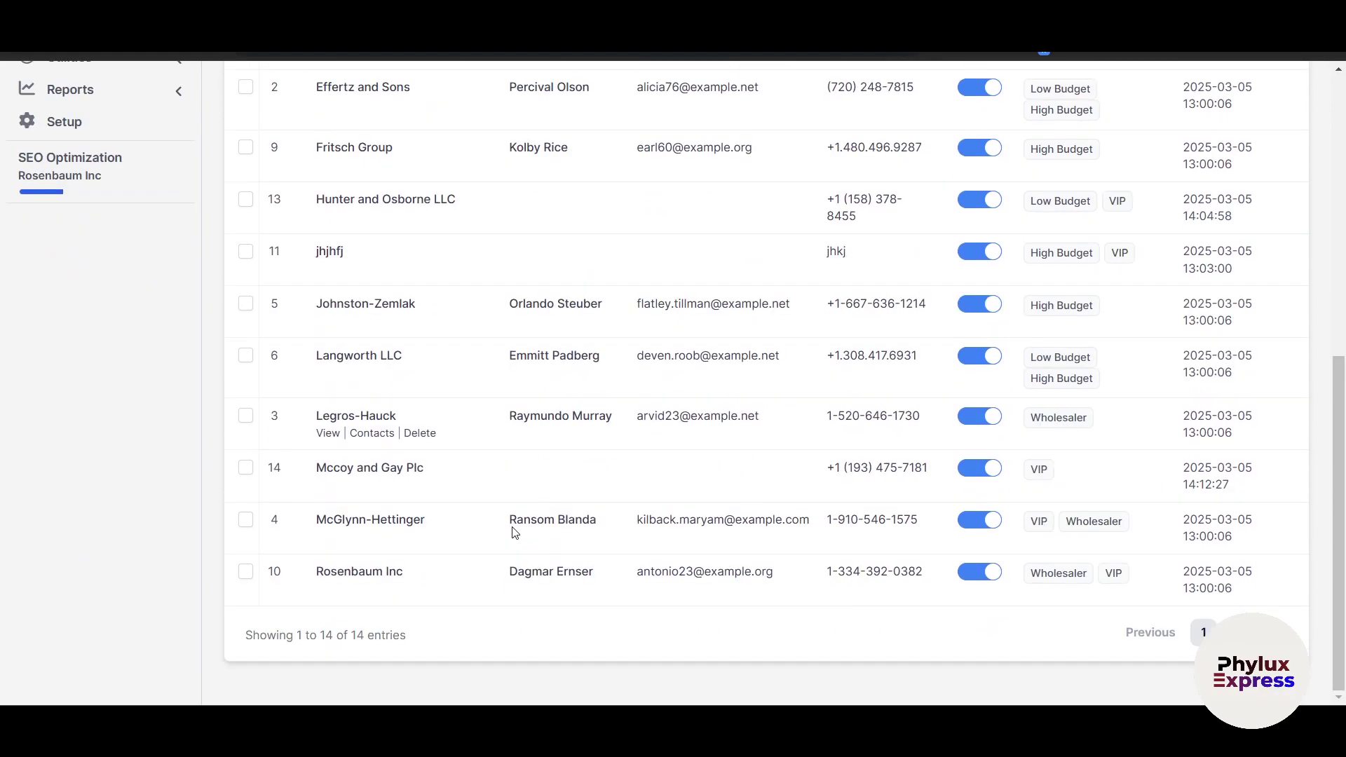
scroll(511, 533, "up", 8)
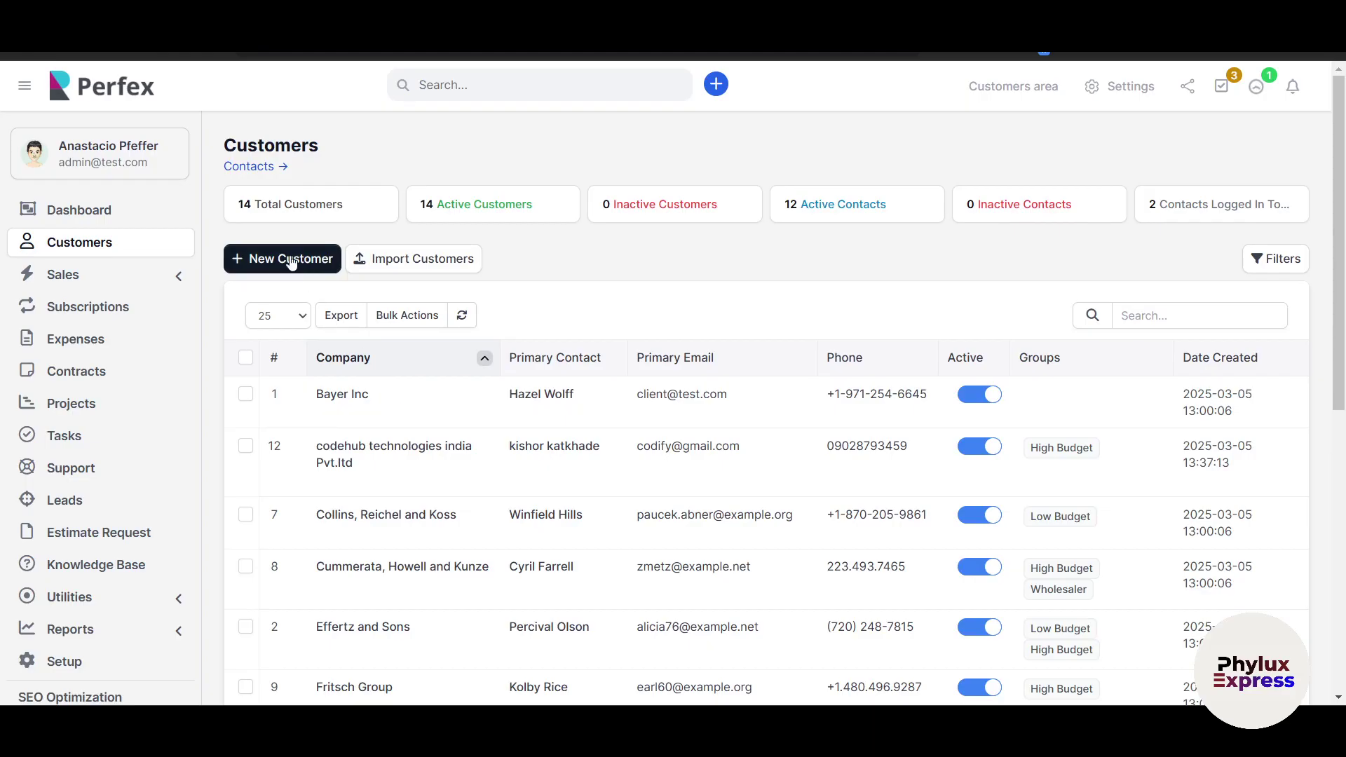
Open a blank New Customer form and browse VAT, Phone and Currency fields without choosing anything
left_click(290, 259)
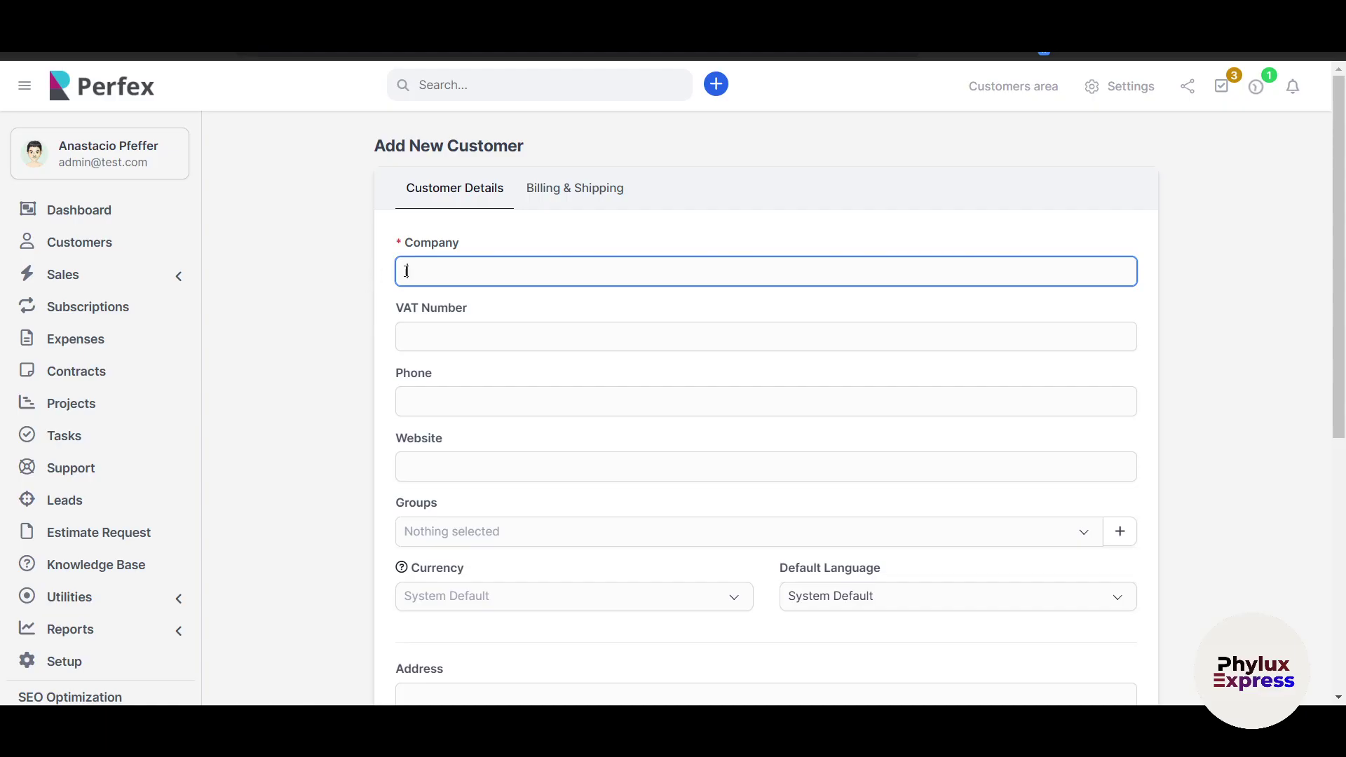
left_click(425, 341)
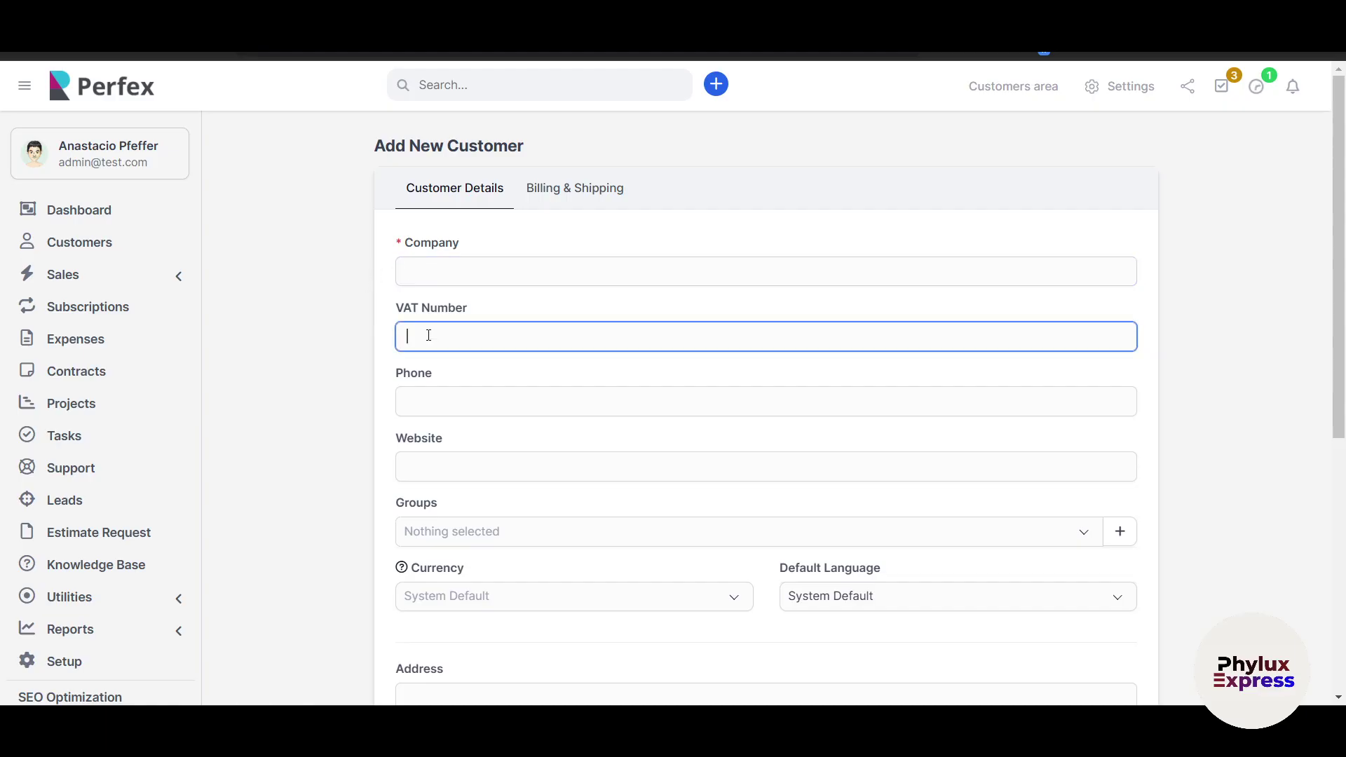
left_click(422, 399)
scroll(423, 401, "down", 2)
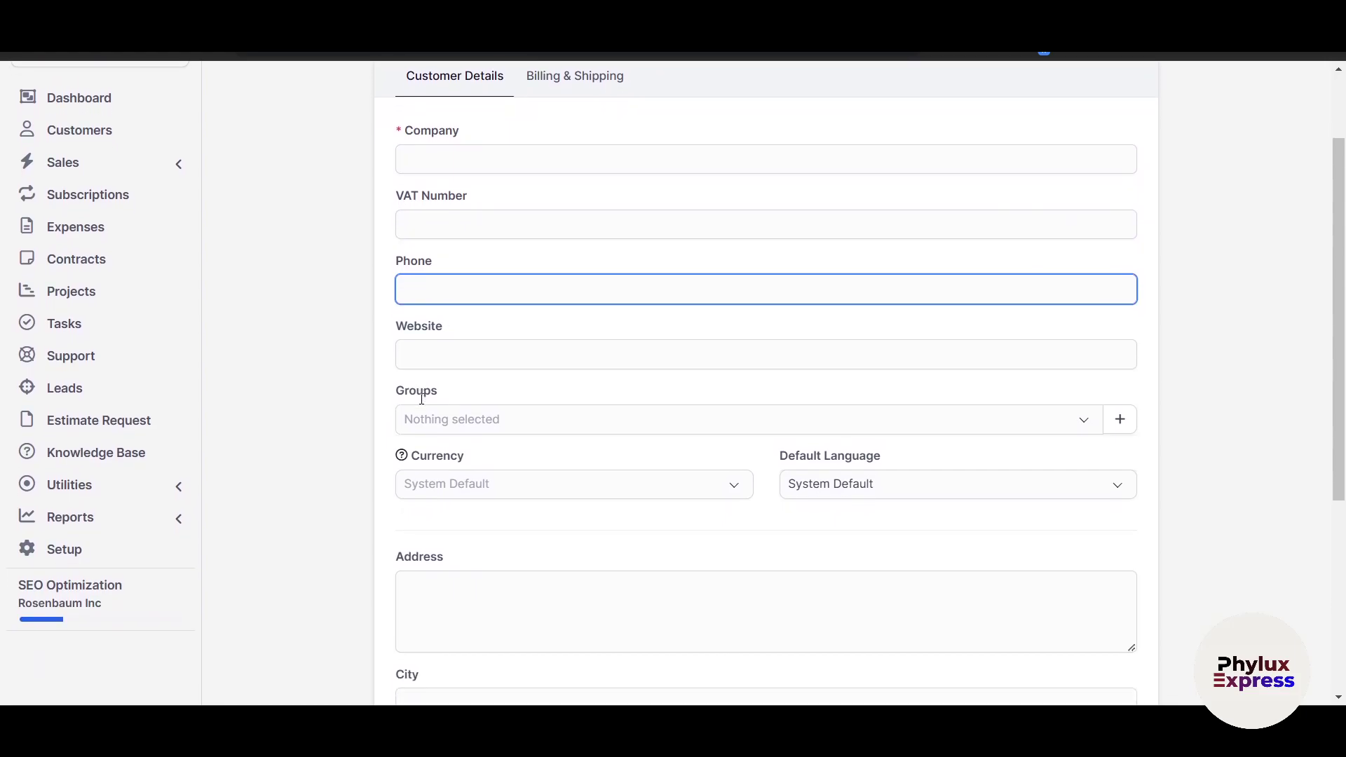
left_click(481, 491)
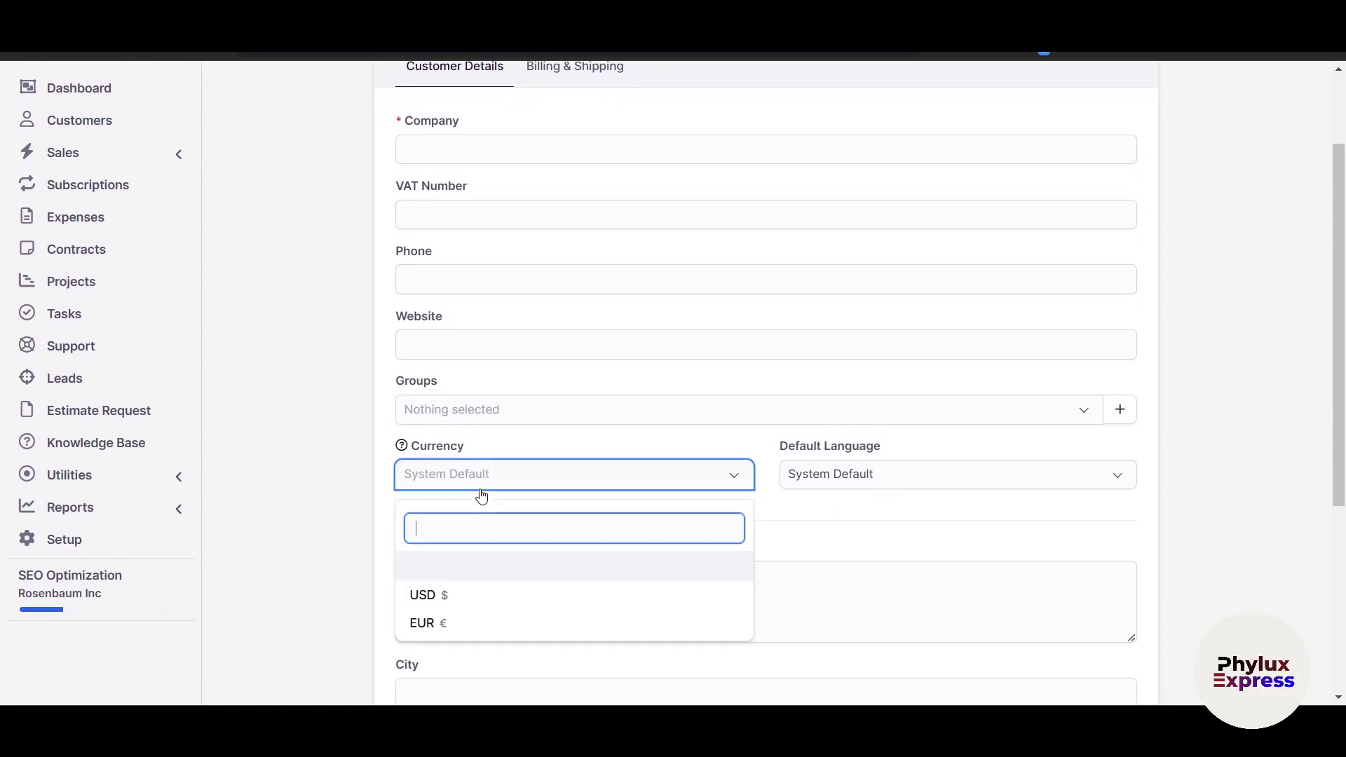
left_click(818, 508)
scroll(815, 509, "down", 5)
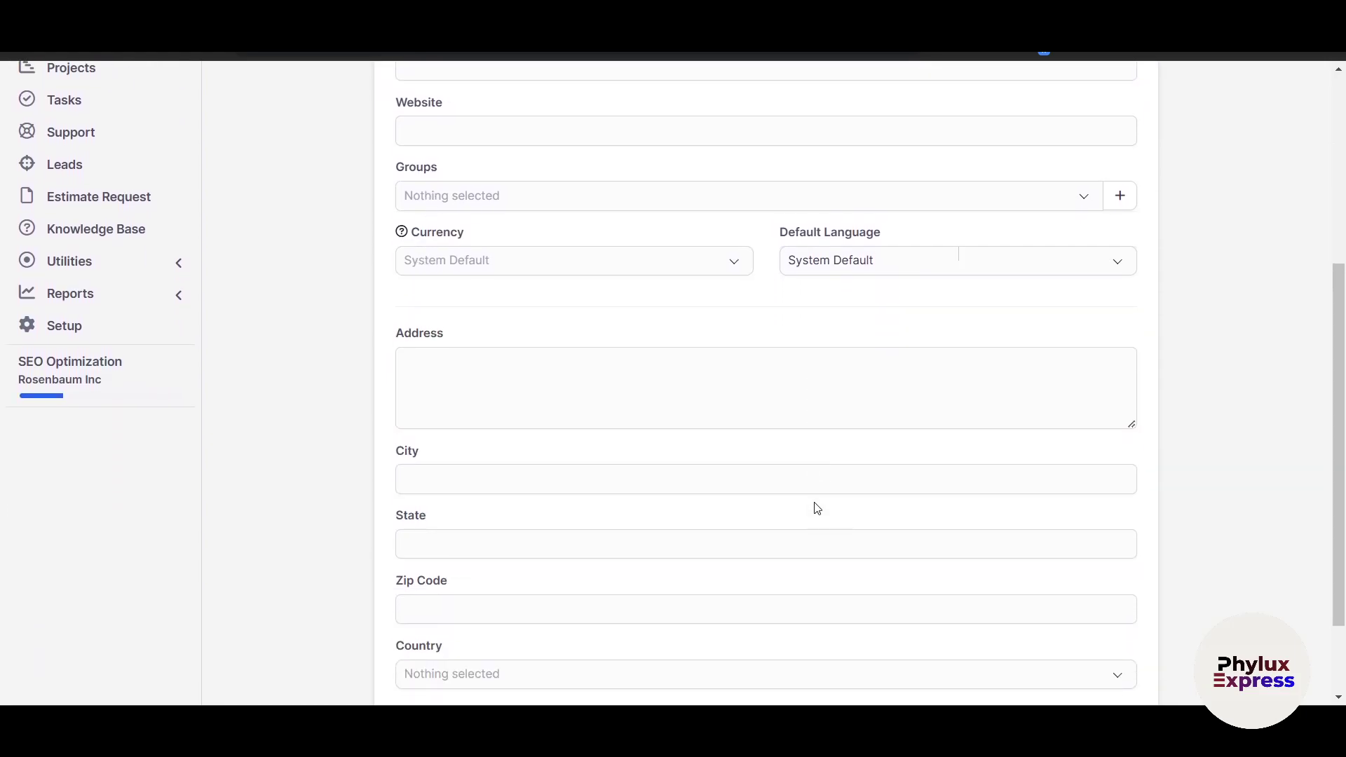
scroll(815, 508, "up", 7)
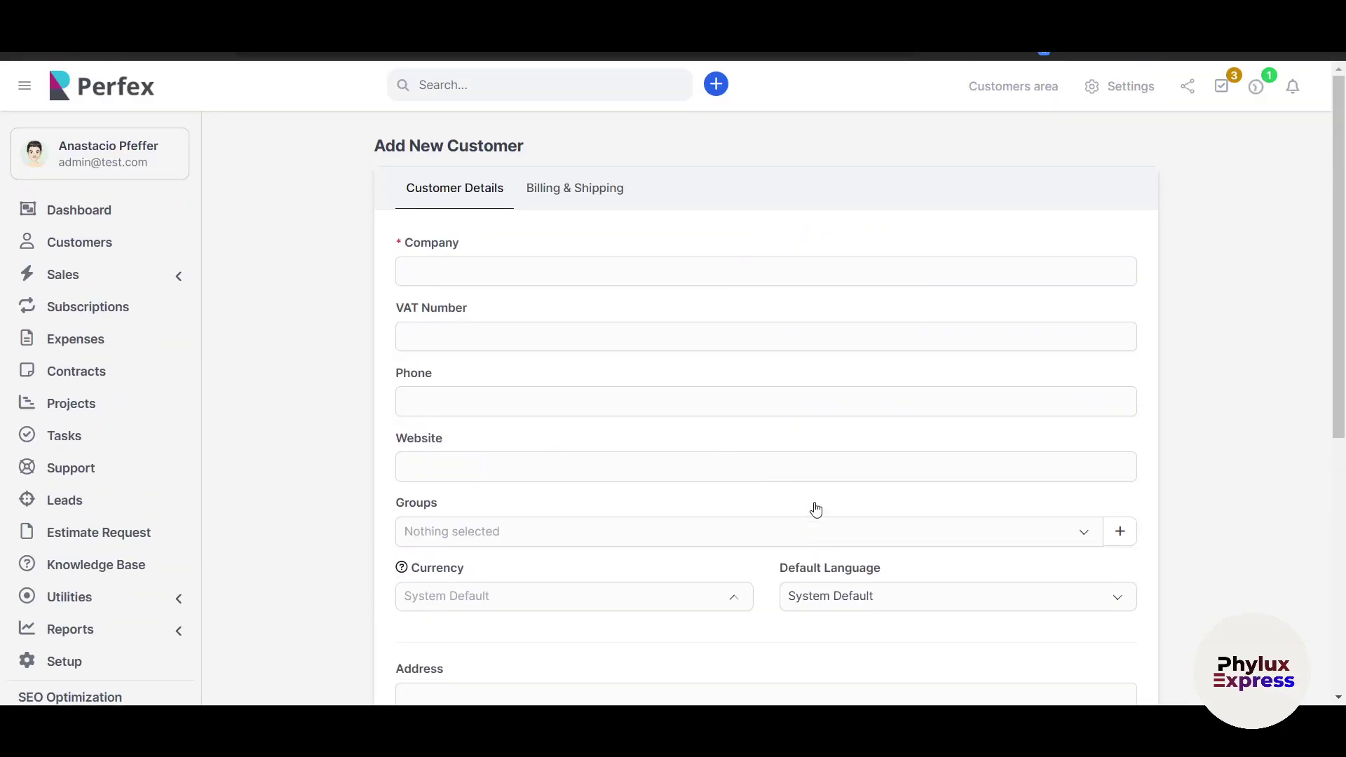
View the Billing & Shipping tab, then go back to Customer Details
left_click(573, 189)
scroll(533, 512, "down", 3)
scroll(533, 512, "up", 3)
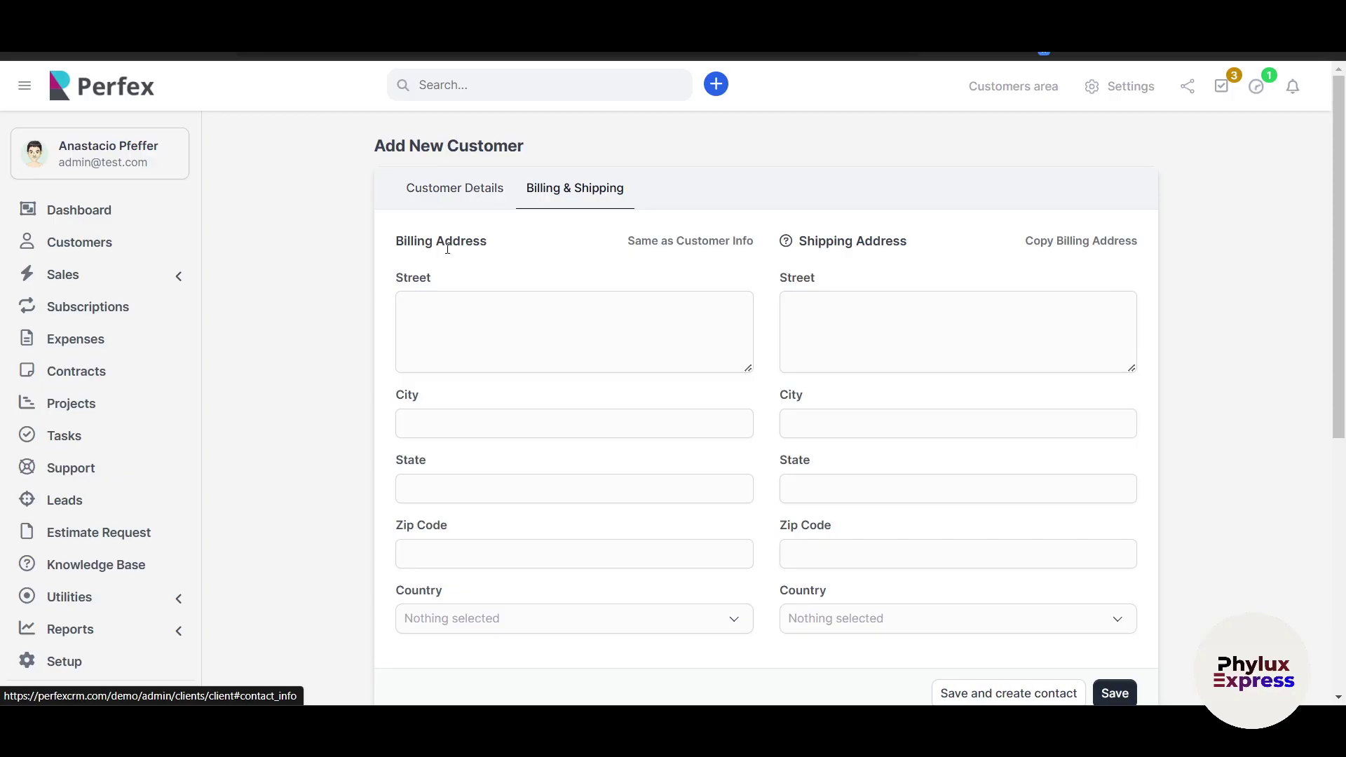
left_click(451, 190)
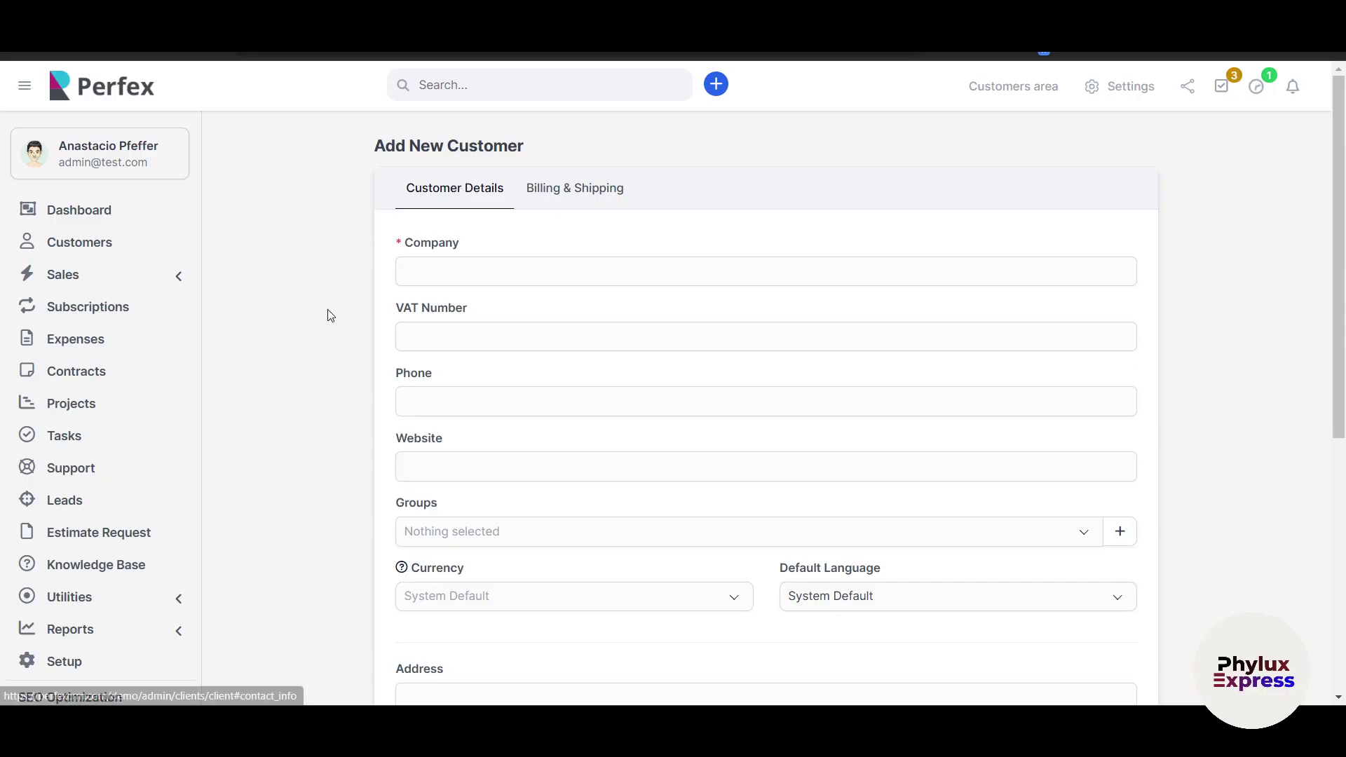
Return to the Customers list and cancel deleting Bayer Inc
key("alt+Left")
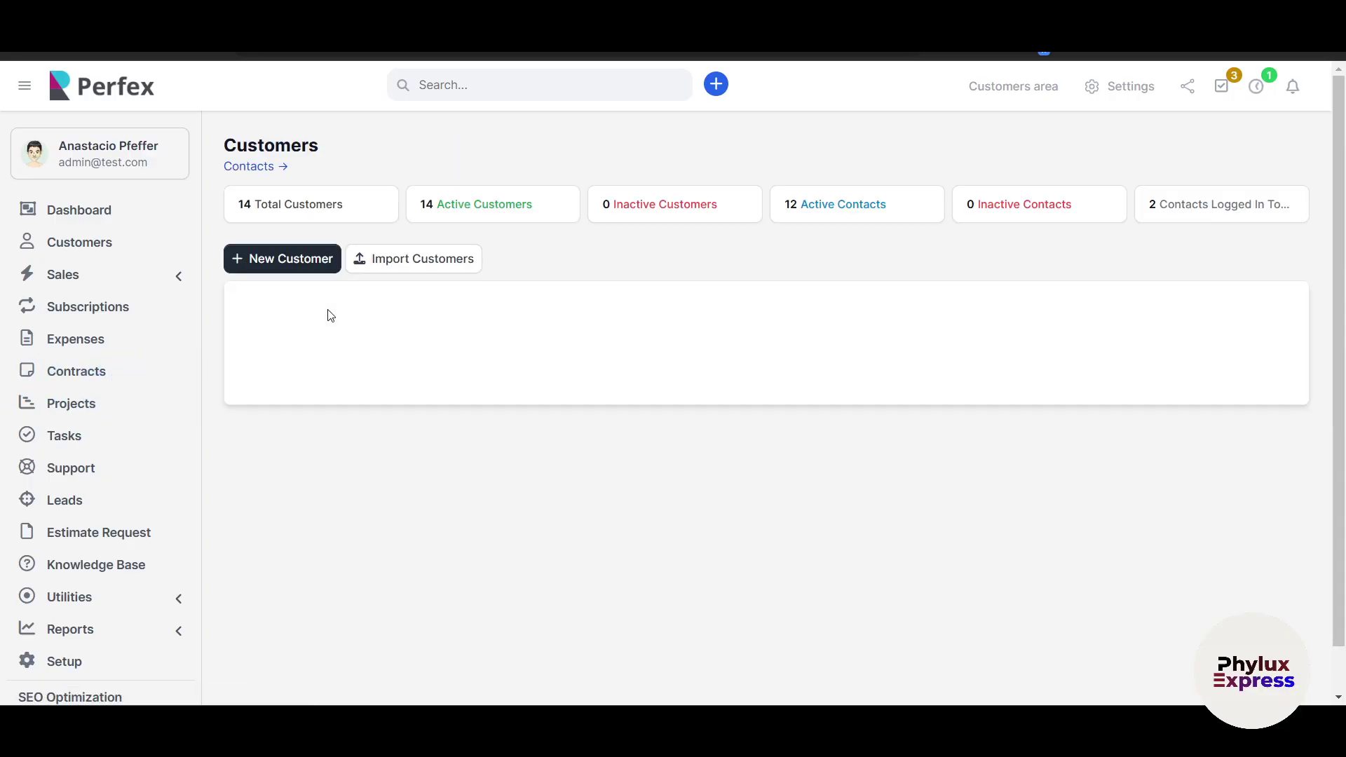
scroll(595, 505, "down", 1)
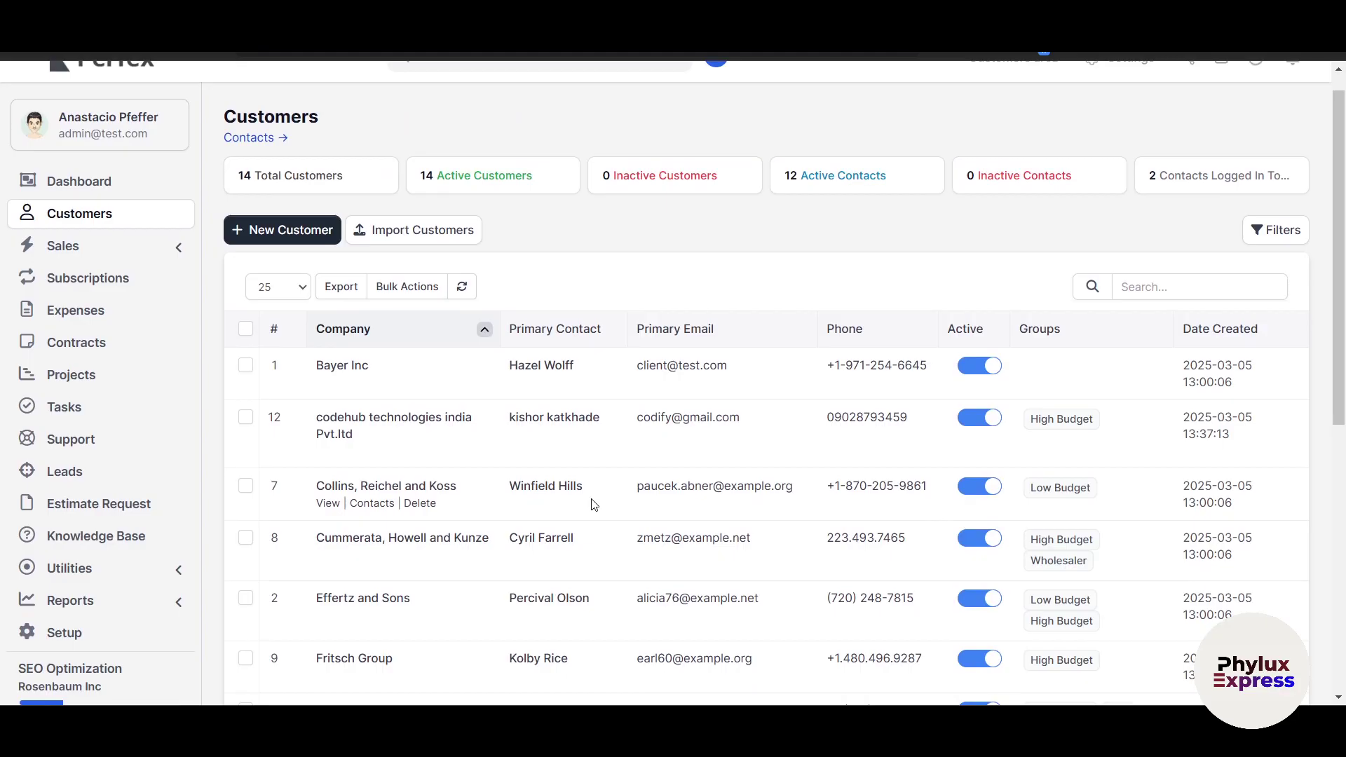
left_click(435, 383)
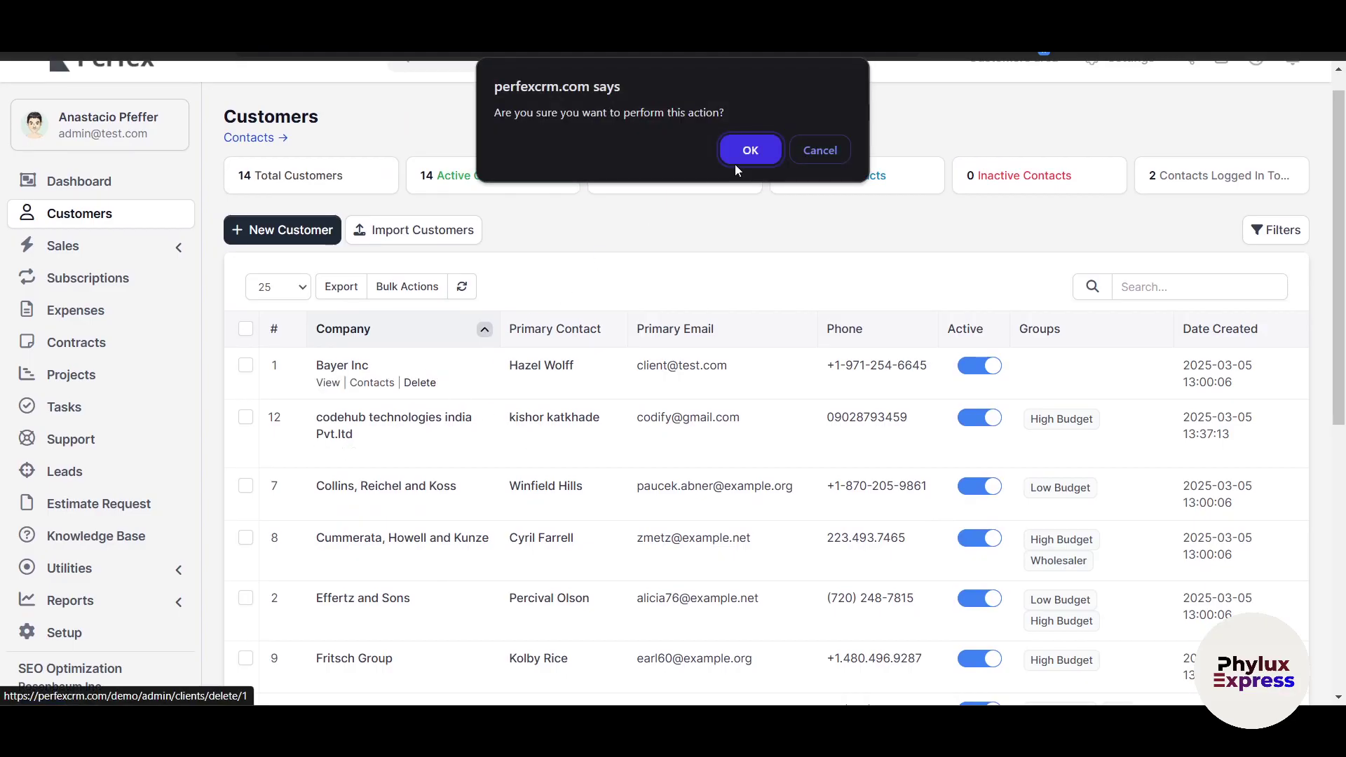
left_click(820, 150)
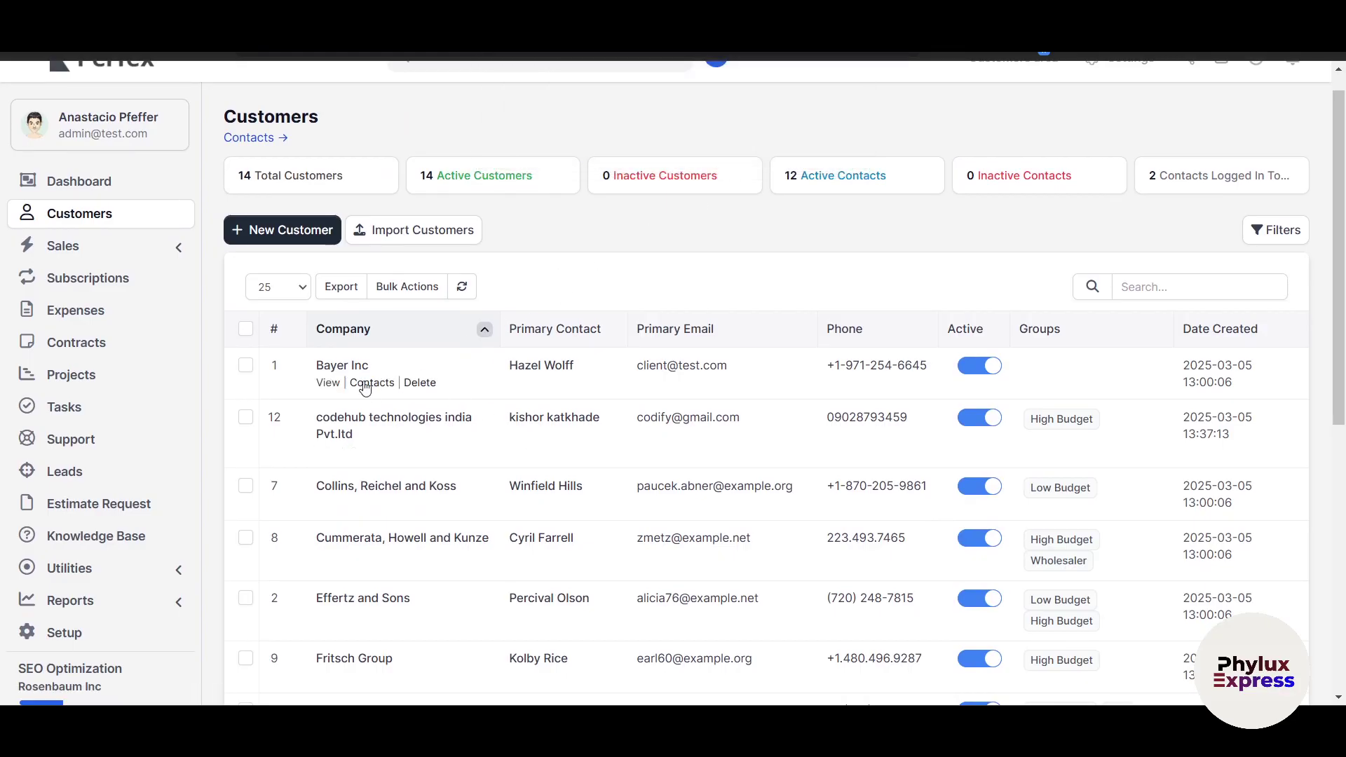
left_click(329, 383)
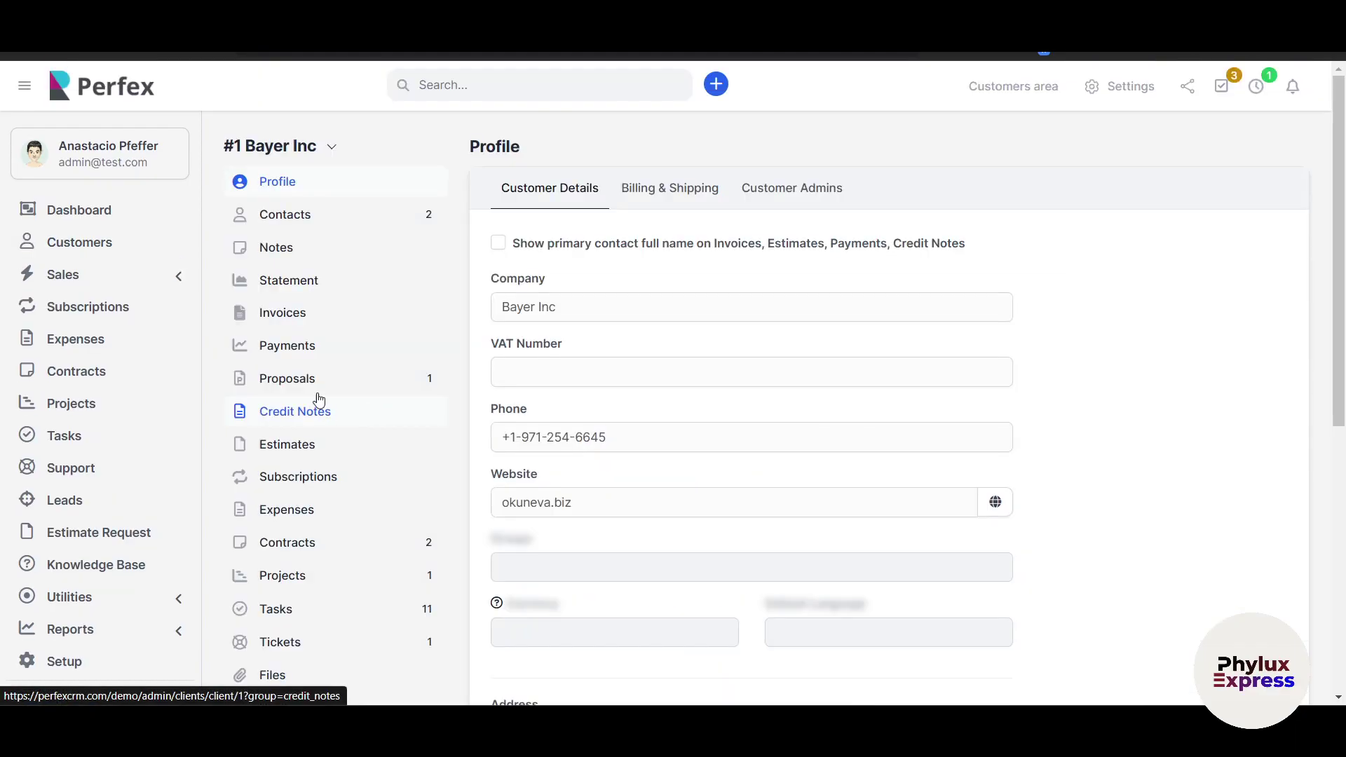
scroll(659, 342, "down", 2)
scroll(659, 342, "down", 5)
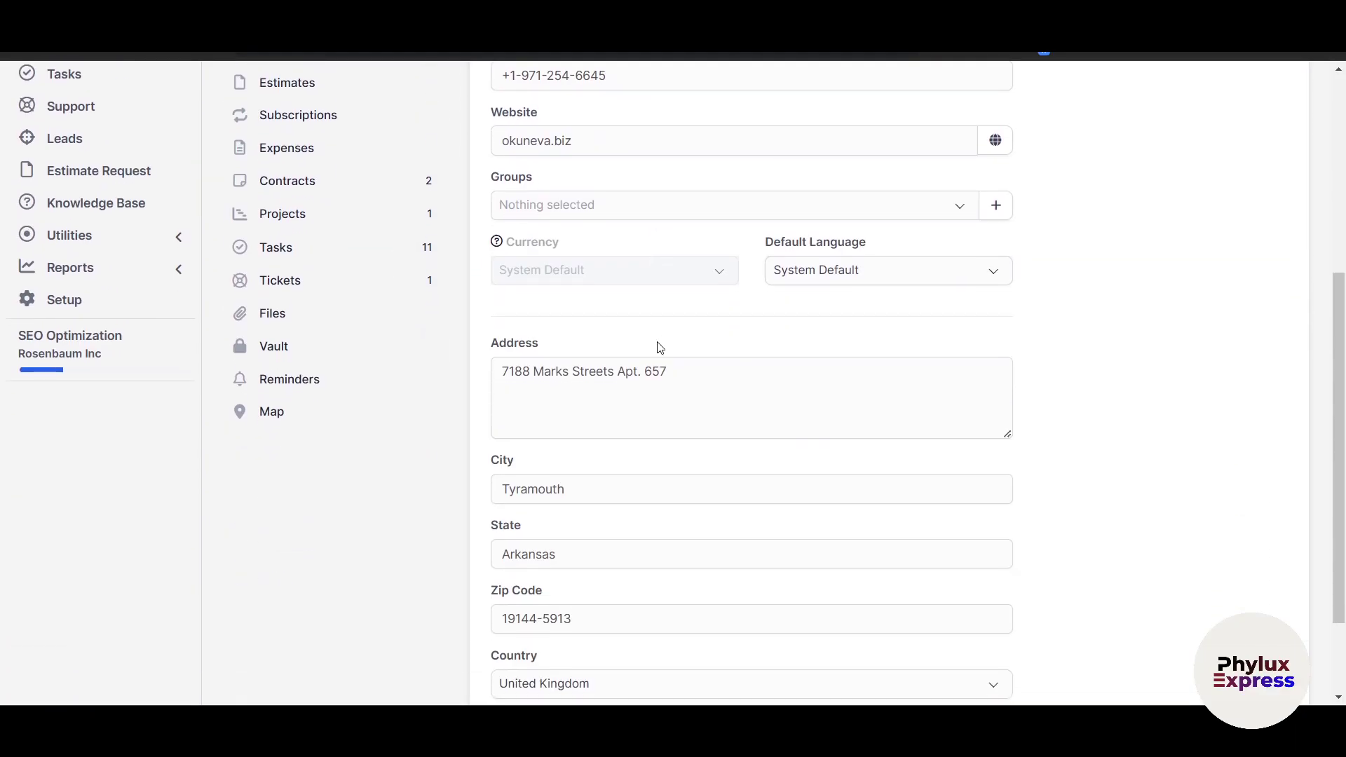
scroll(657, 348, "up", 7)
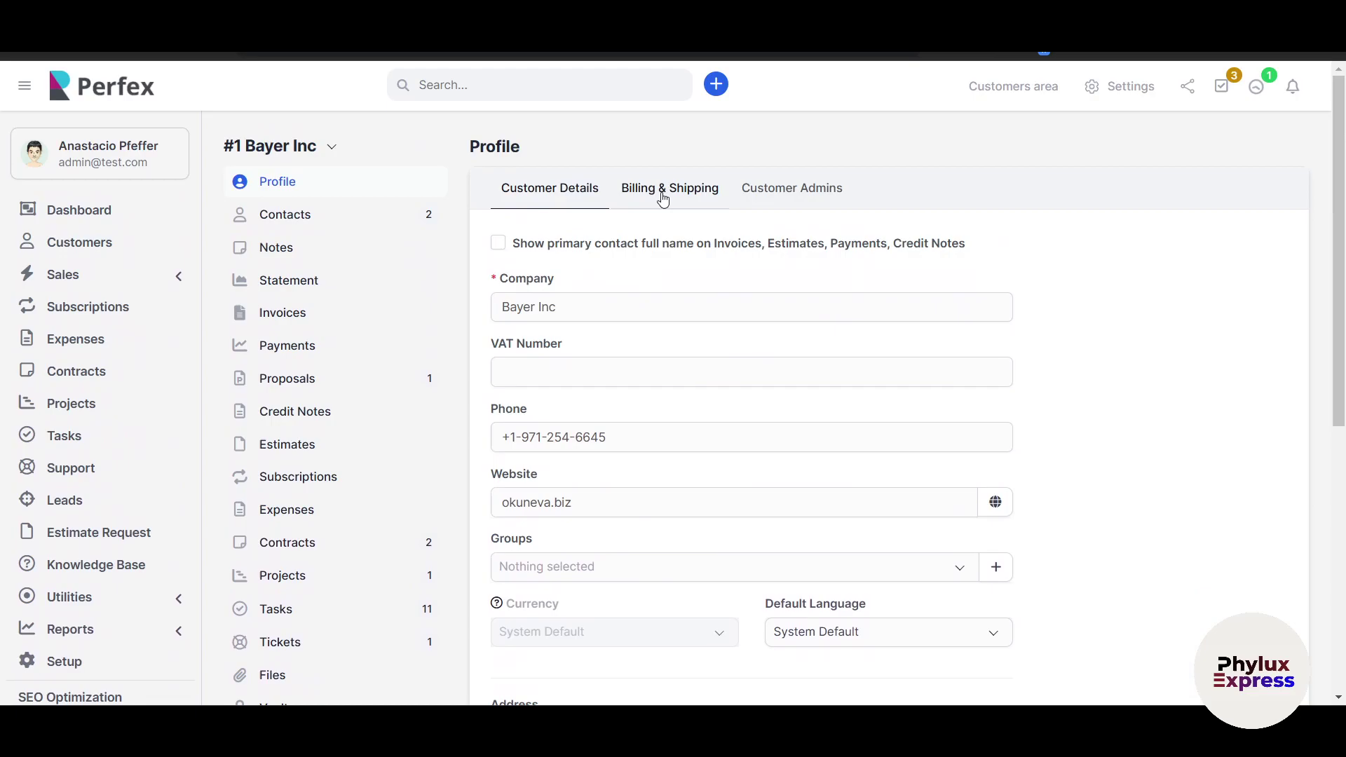
left_click(668, 188)
left_click(783, 197)
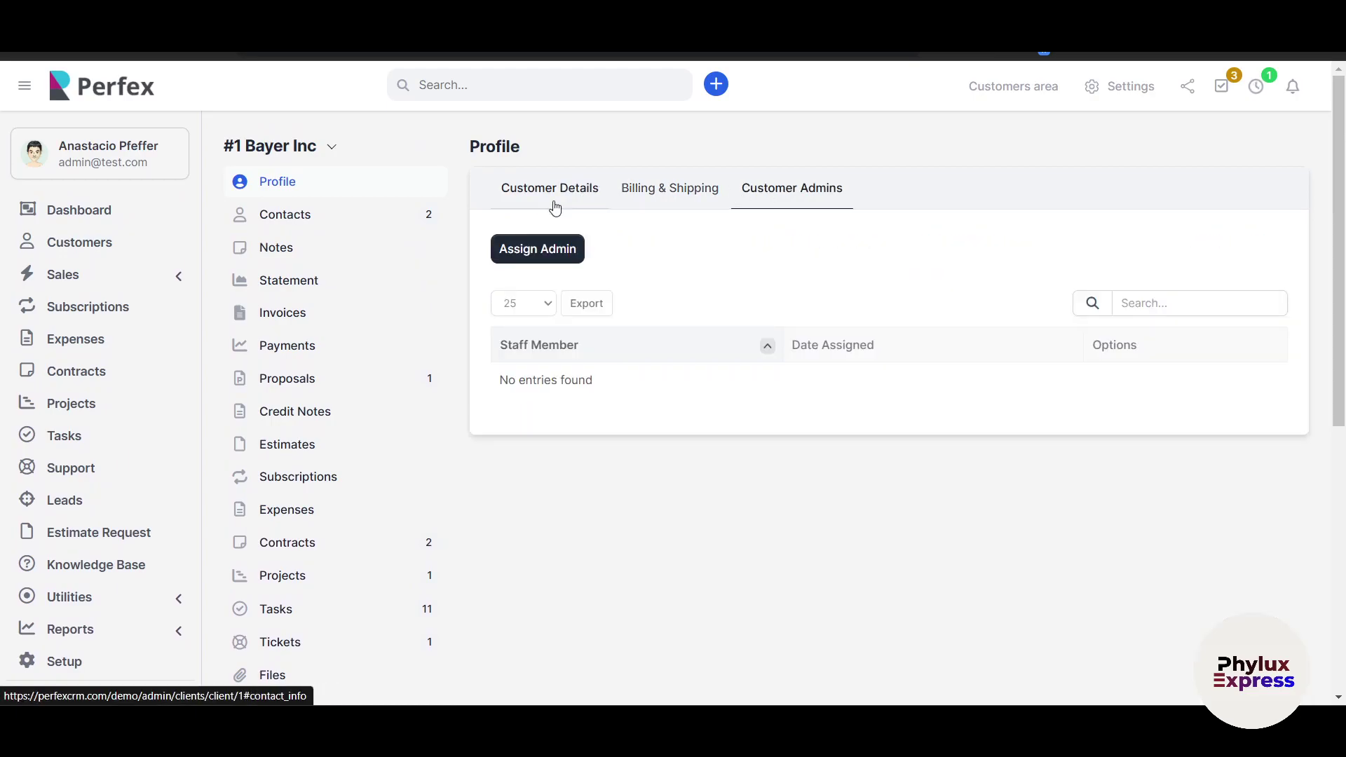
left_click(530, 204)
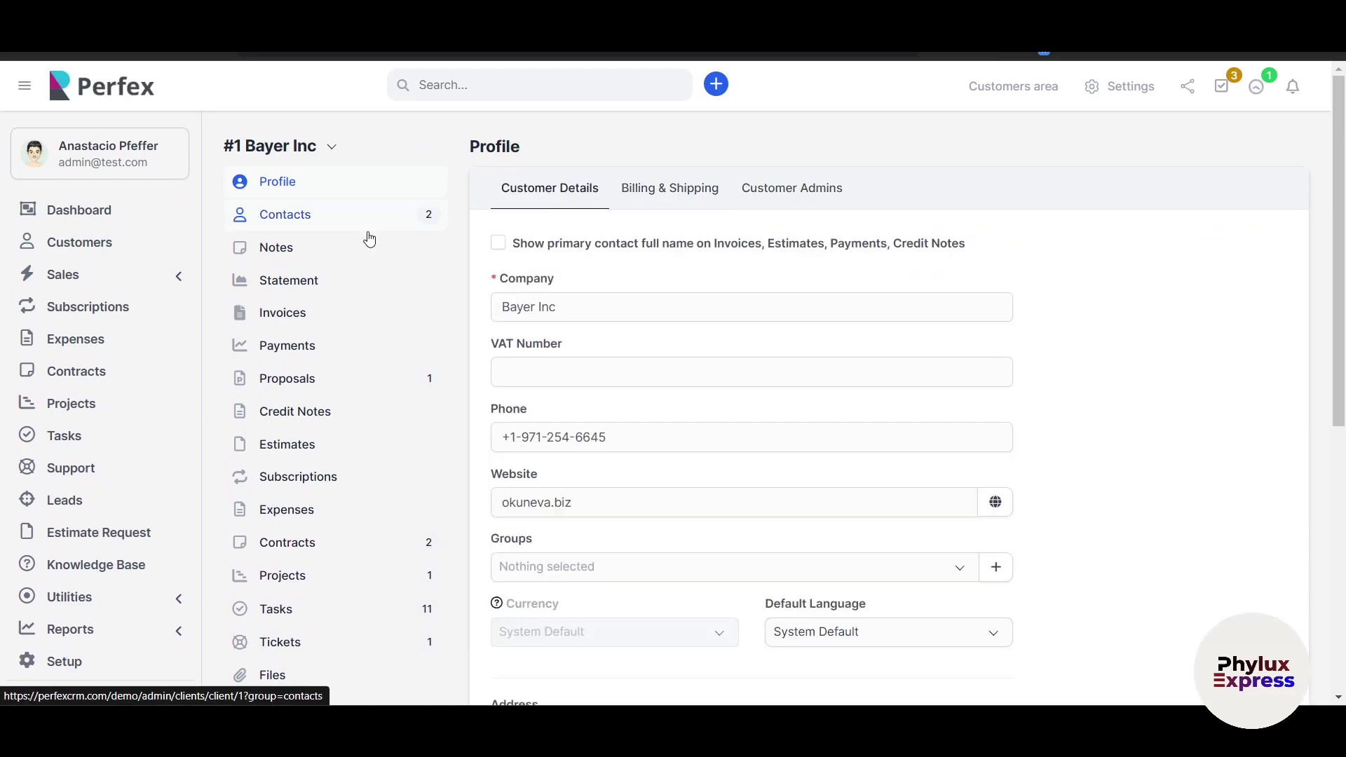
left_click(324, 215)
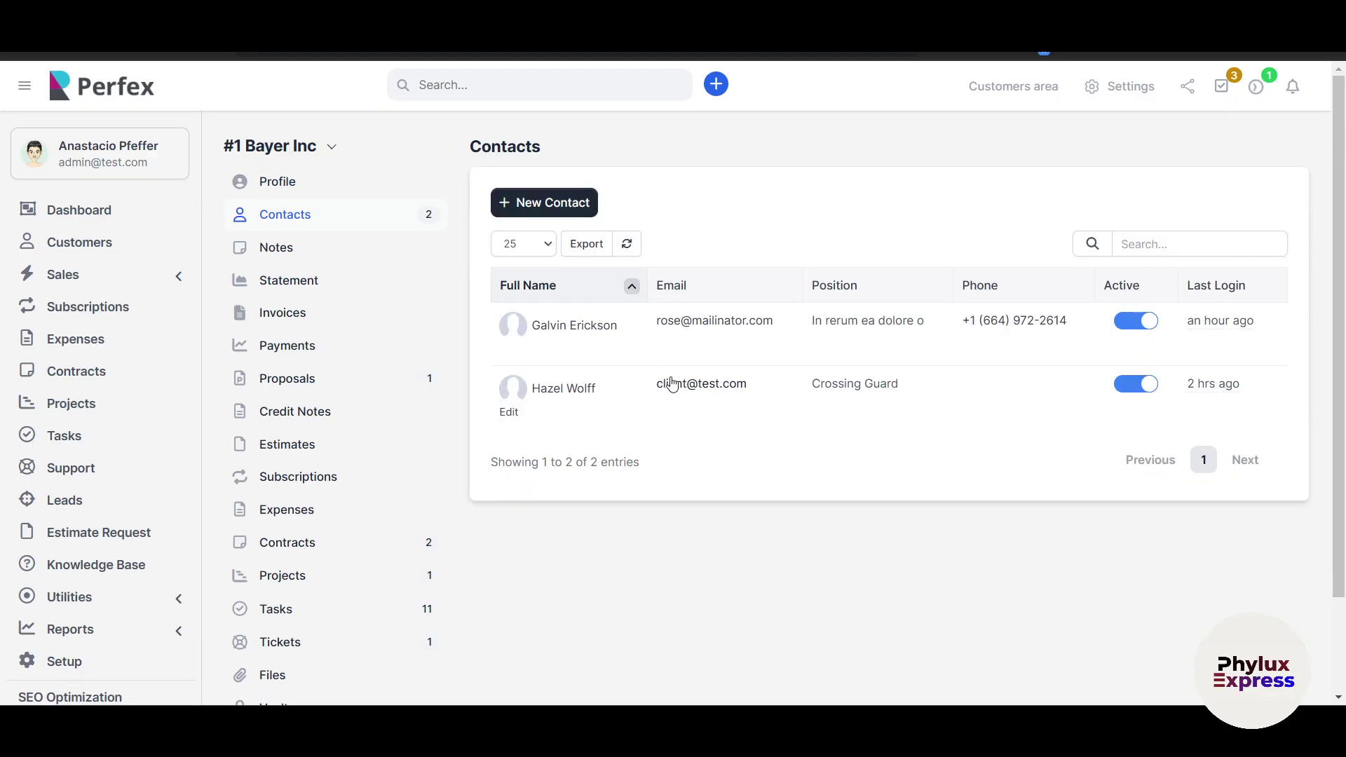
left_click(344, 374)
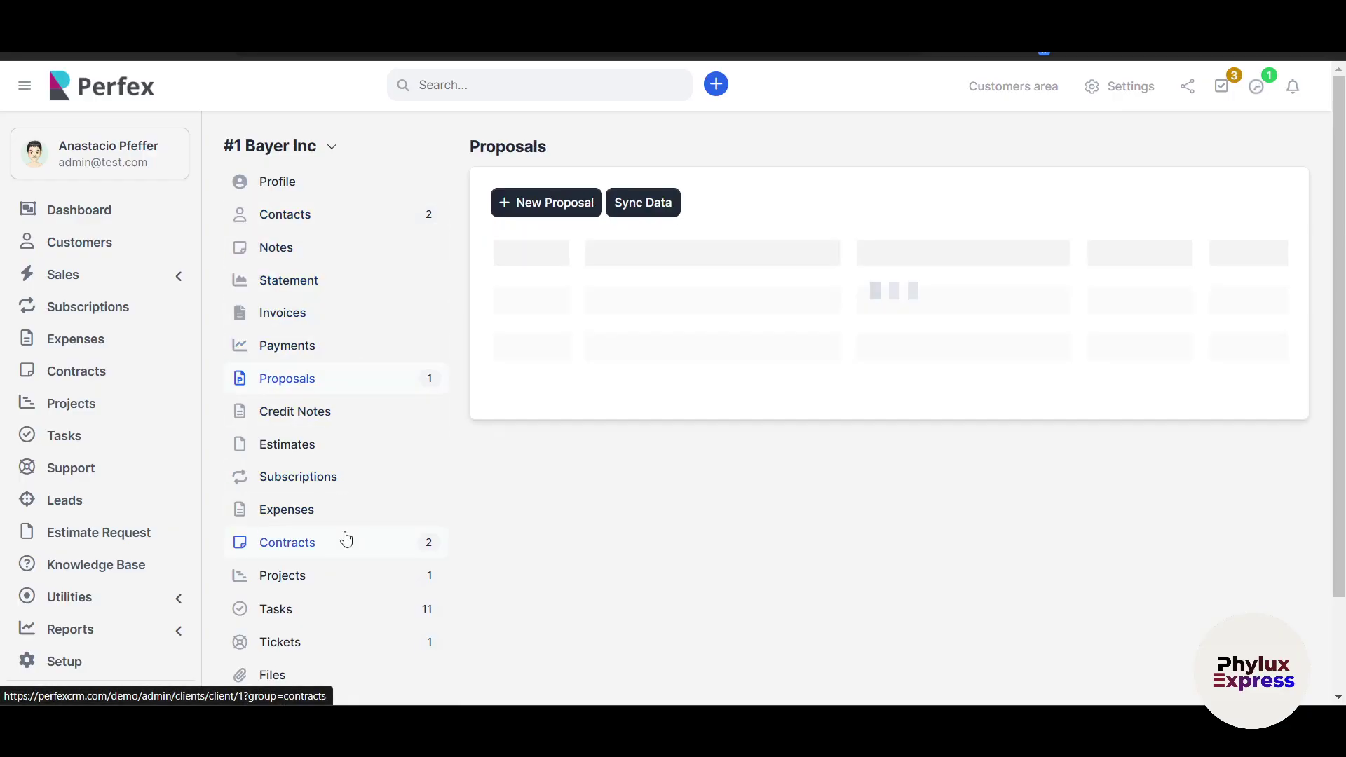
Go from the dashboard through Customers to the Leads list
left_click(102, 218)
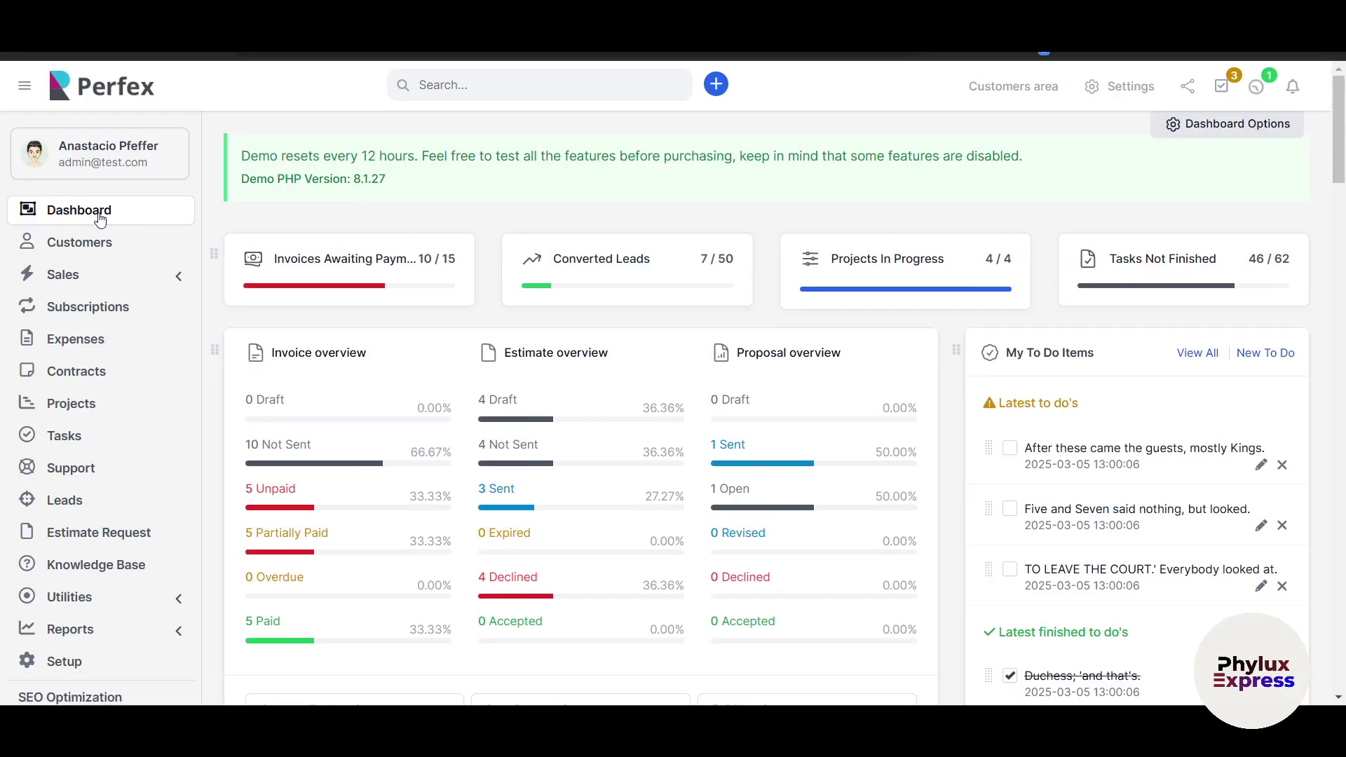
left_click(91, 237)
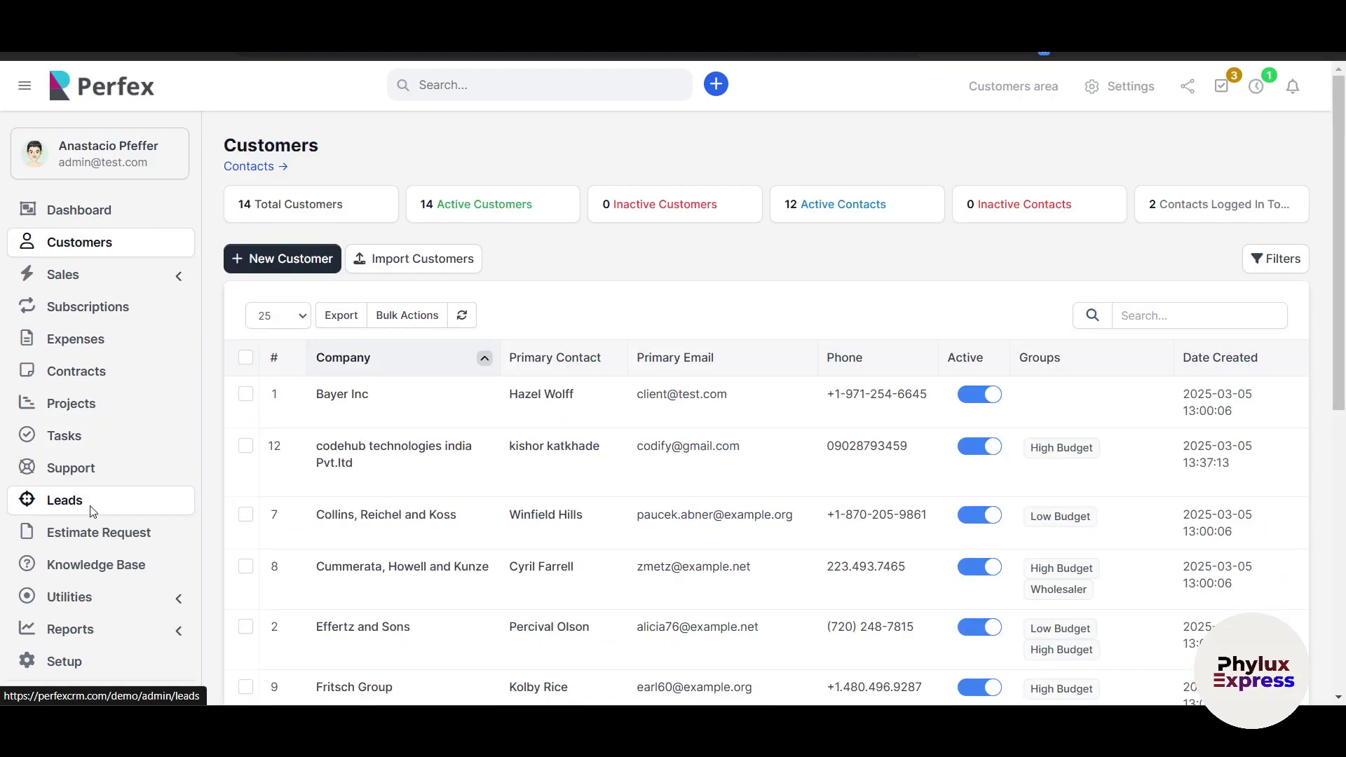
left_click(82, 512)
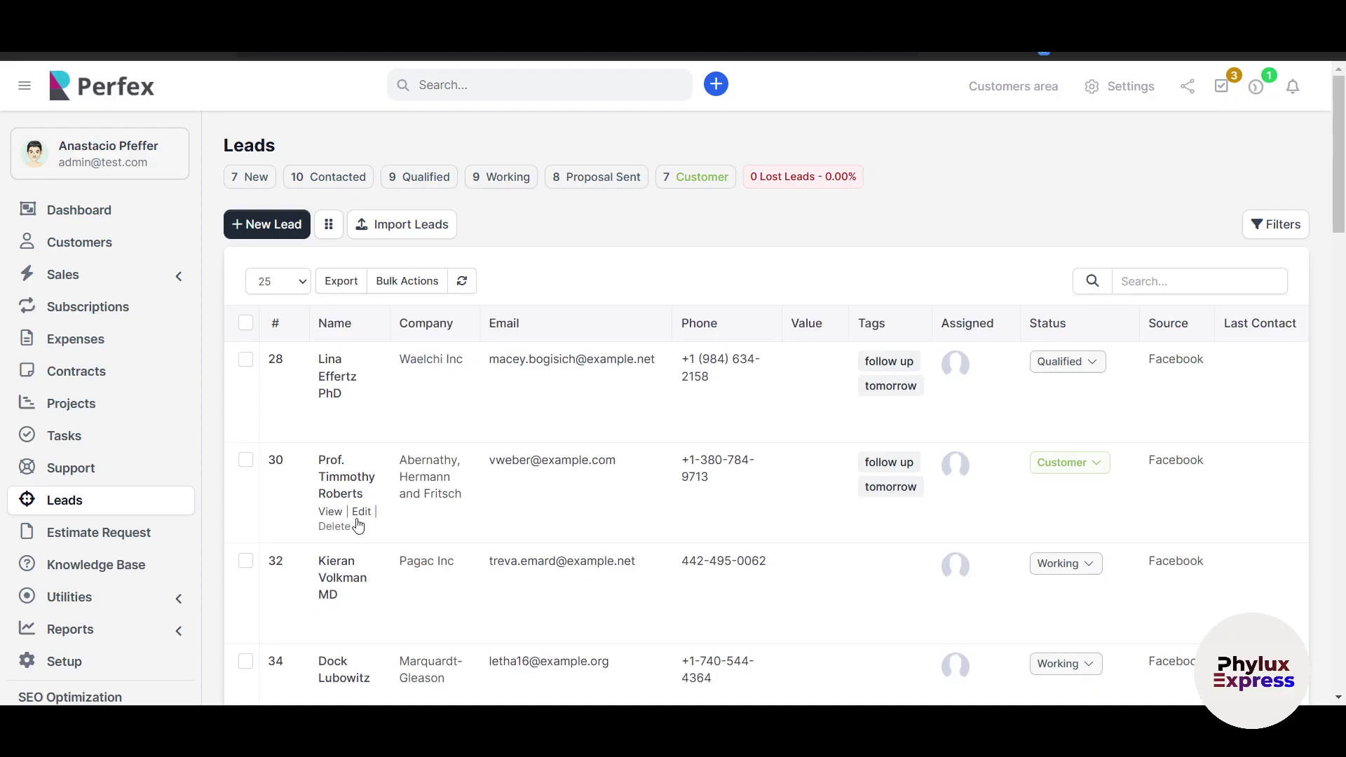
Open the new lead form, look it over, and close it without saving
left_click(284, 223)
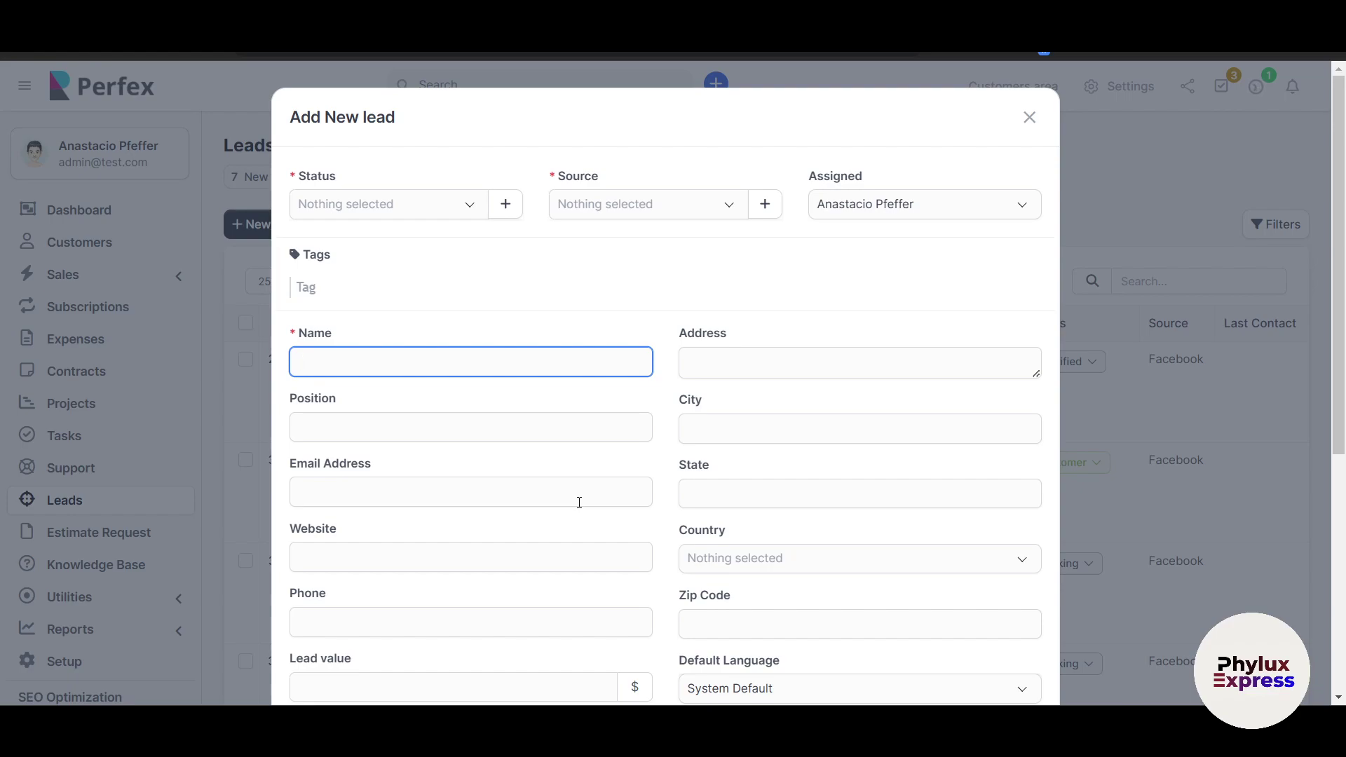
scroll(579, 503, "down", 1)
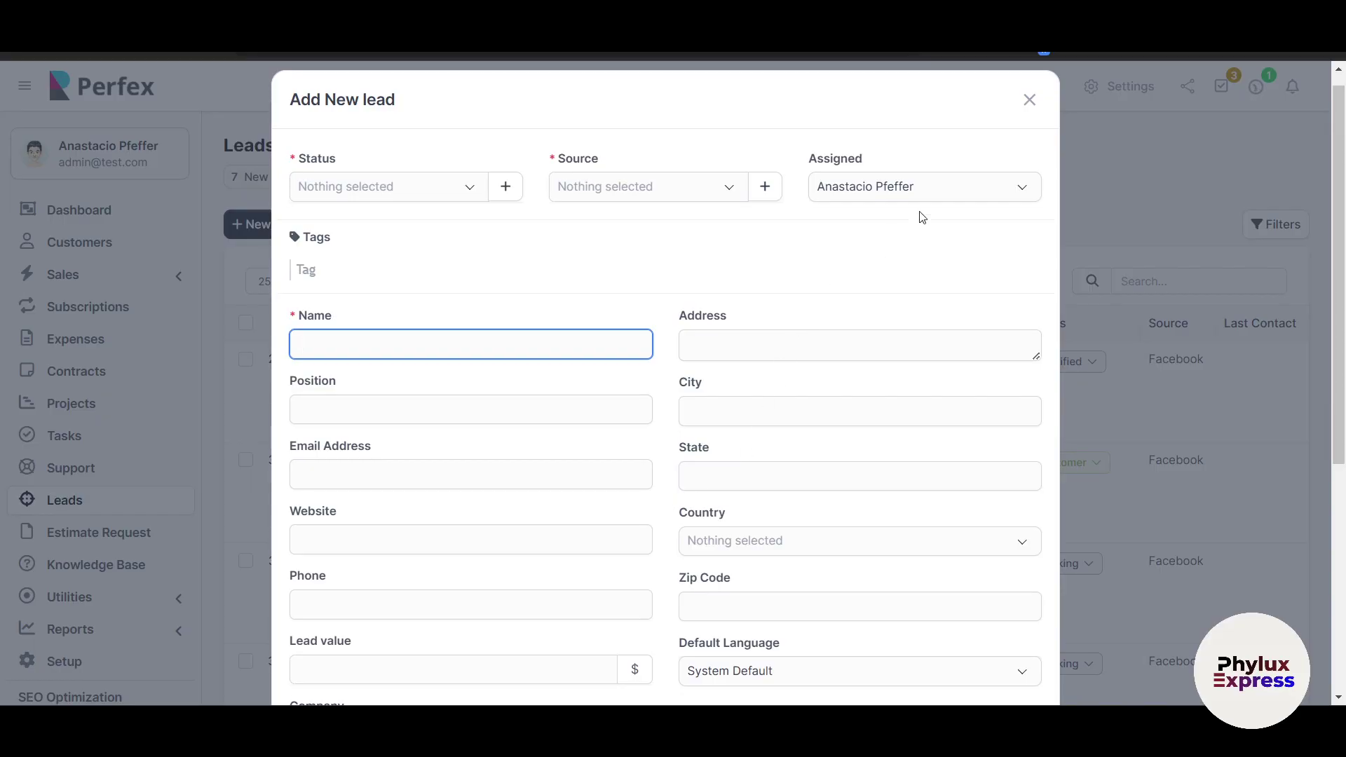
left_click(1029, 100)
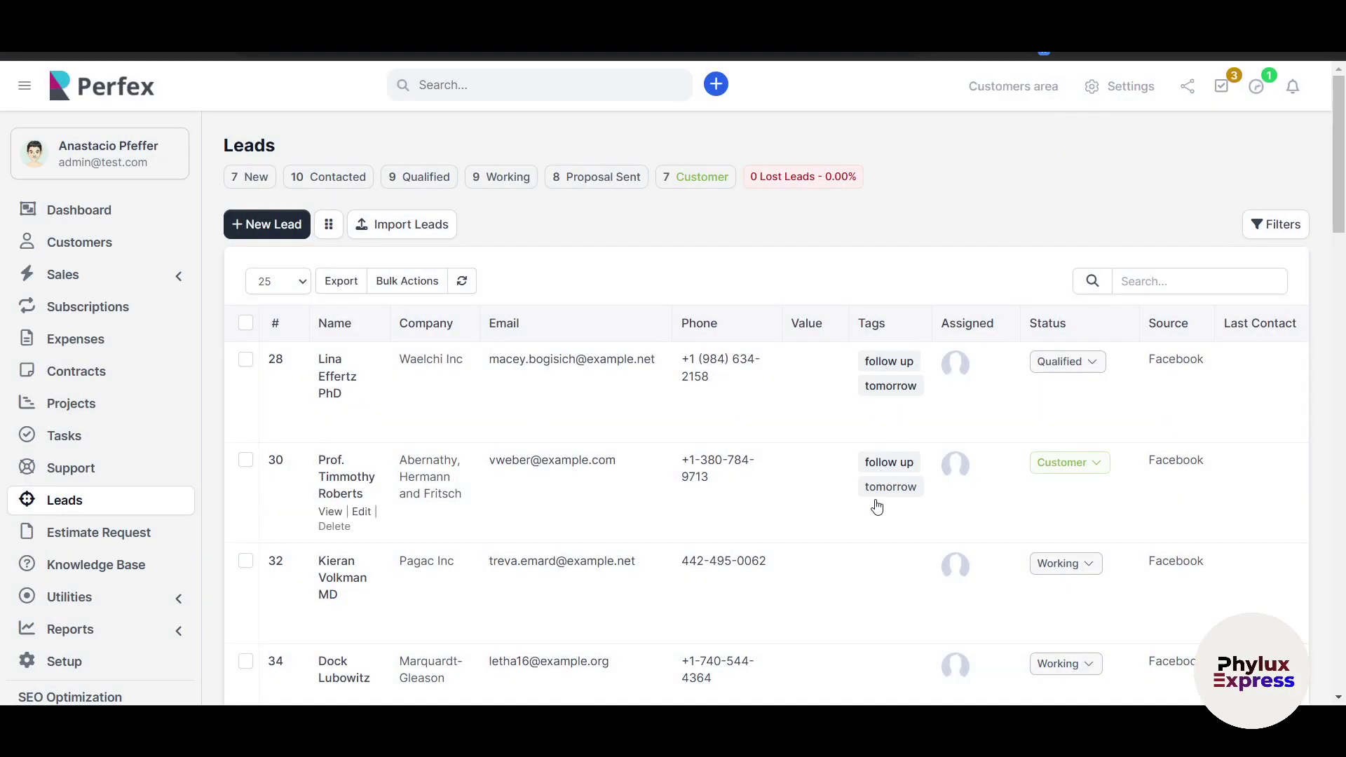
Switch the leads to kanban view with New, Contacted, Qualified and Working columns
left_click(335, 235)
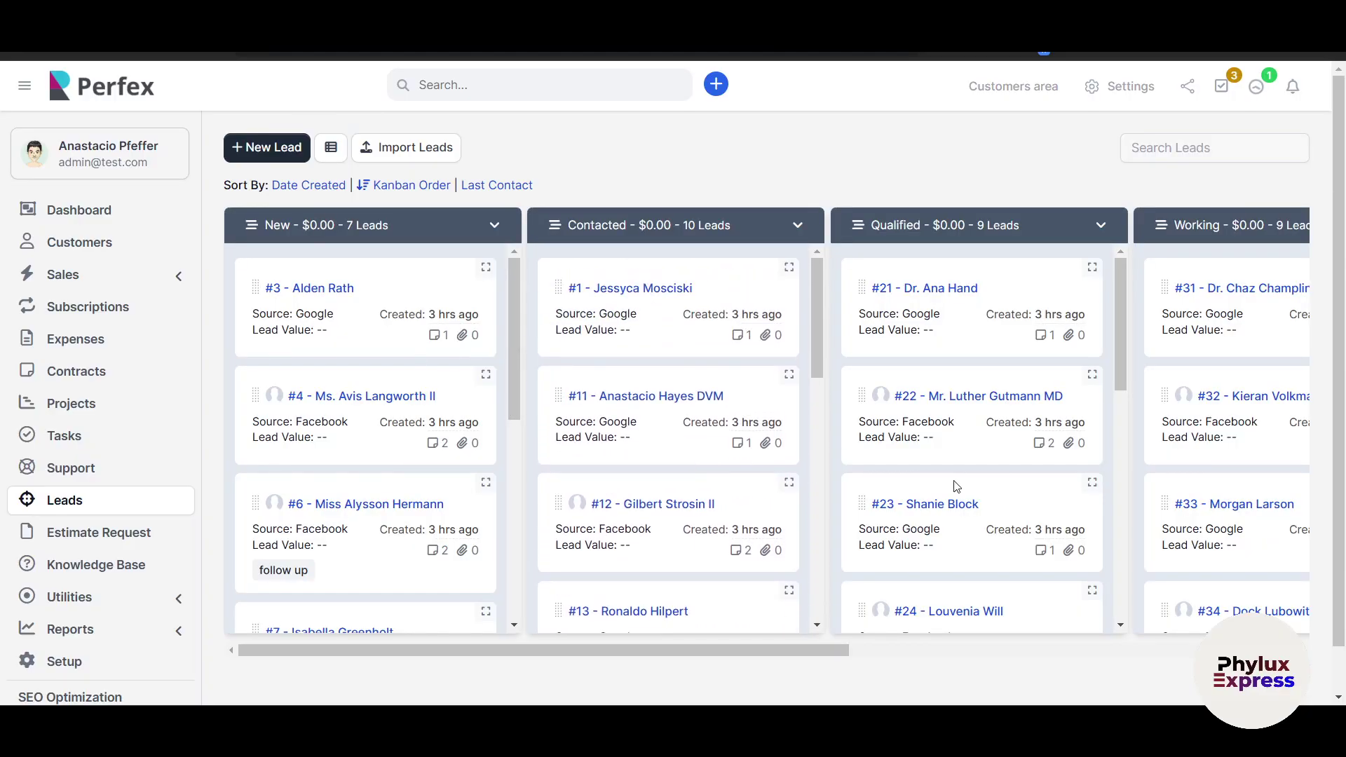
scroll(956, 490, "right", 10)
scroll(956, 489, "left", 10)
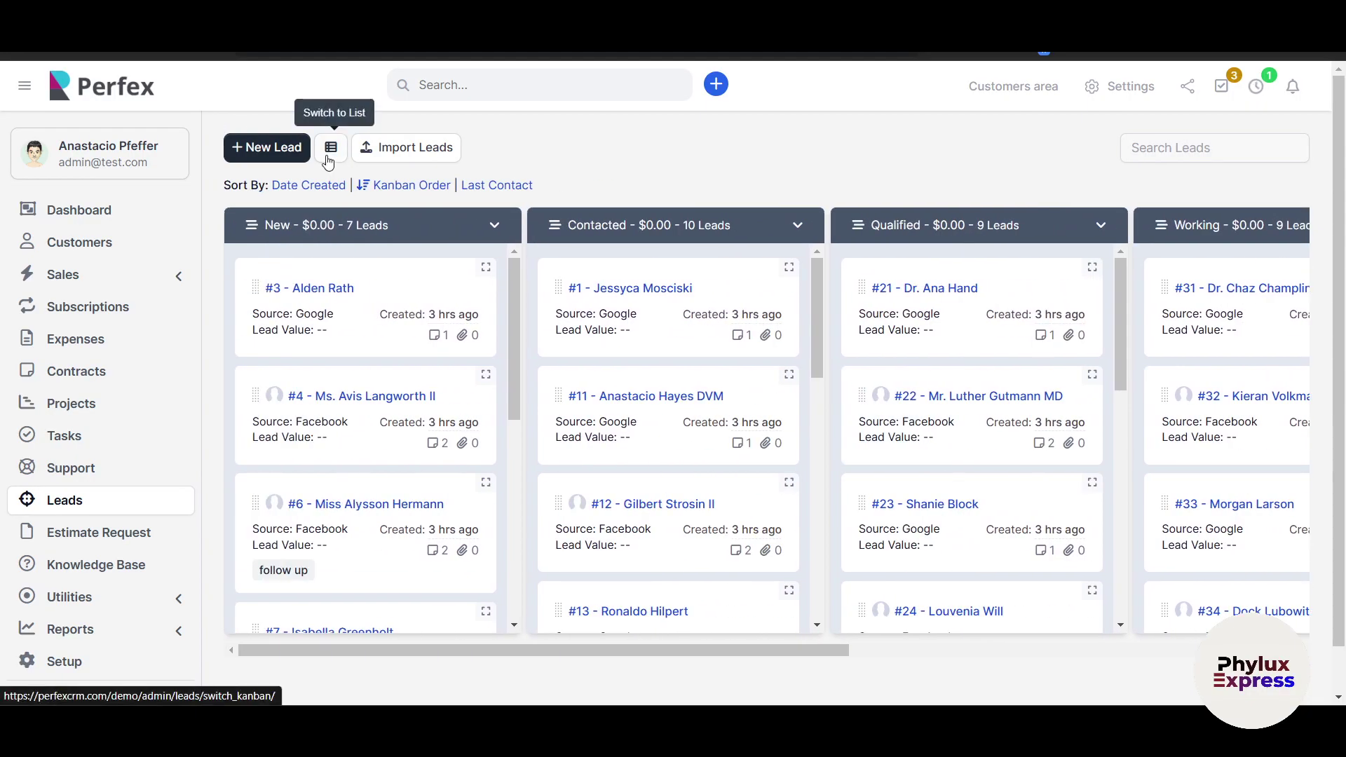
left_click(329, 160)
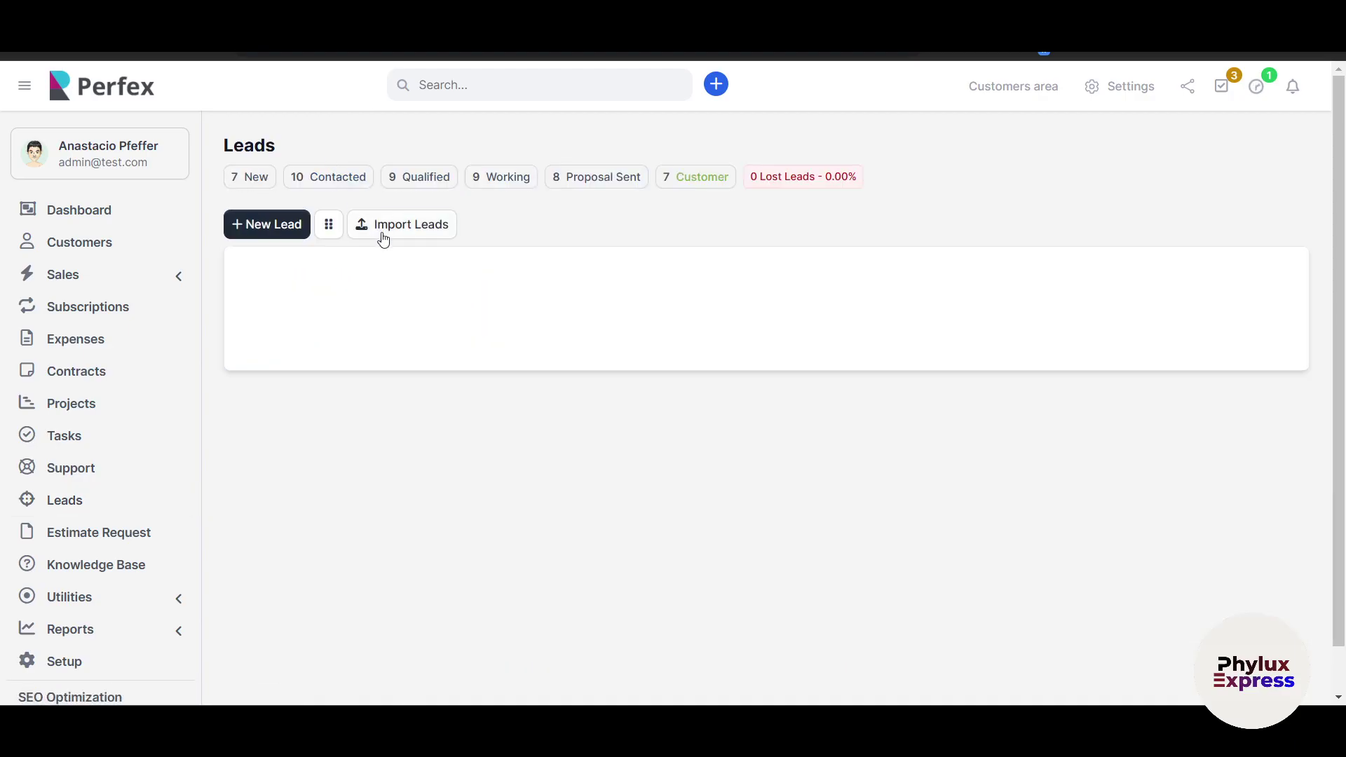
scroll(577, 517, "down", 6)
scroll(603, 449, "up", 4)
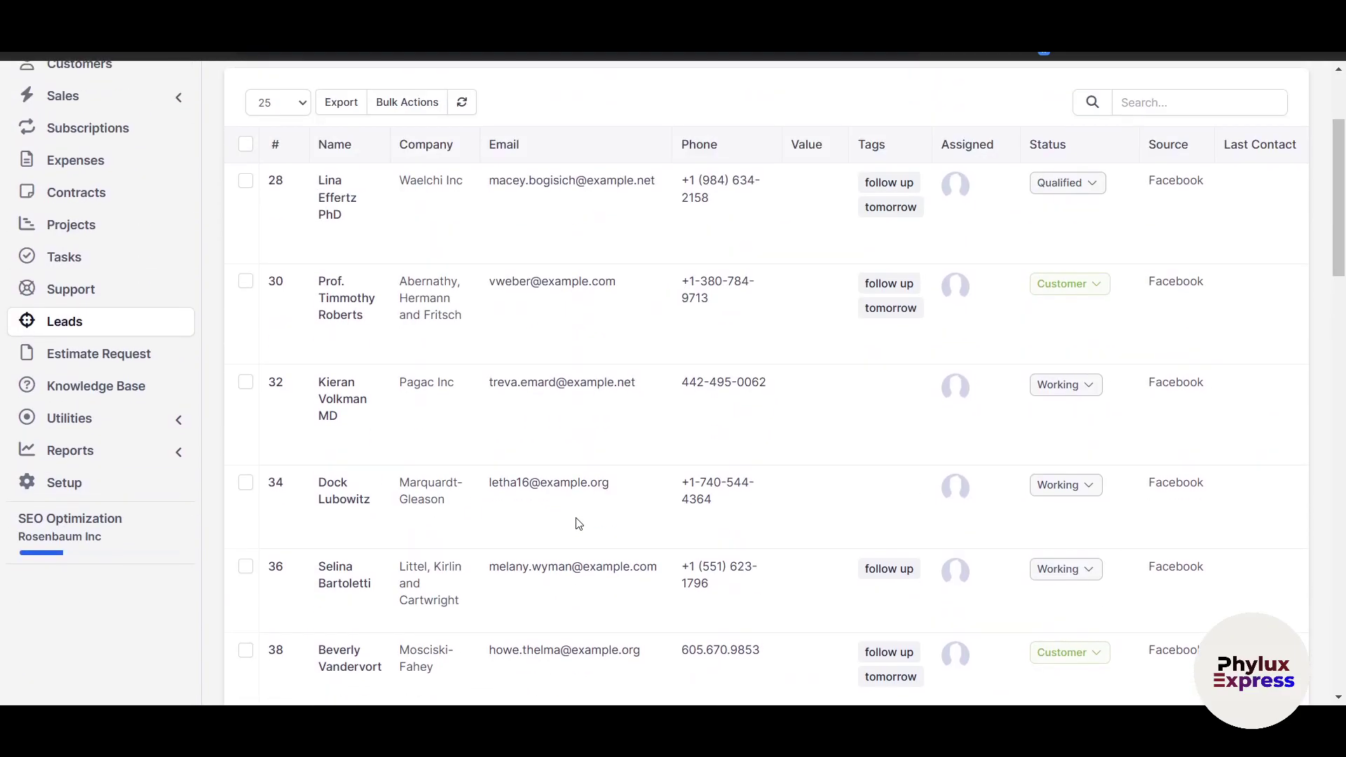
scroll(633, 379, "up", 2)
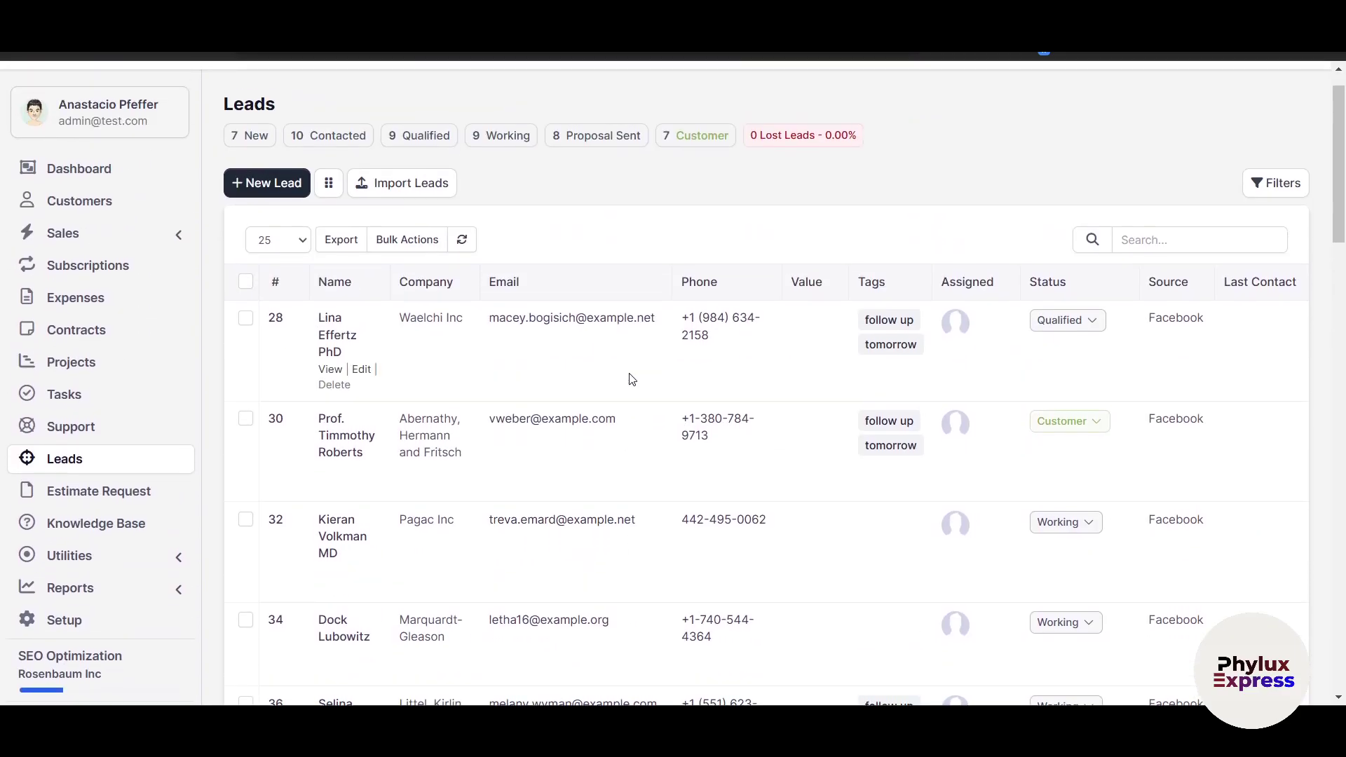
left_click(329, 369)
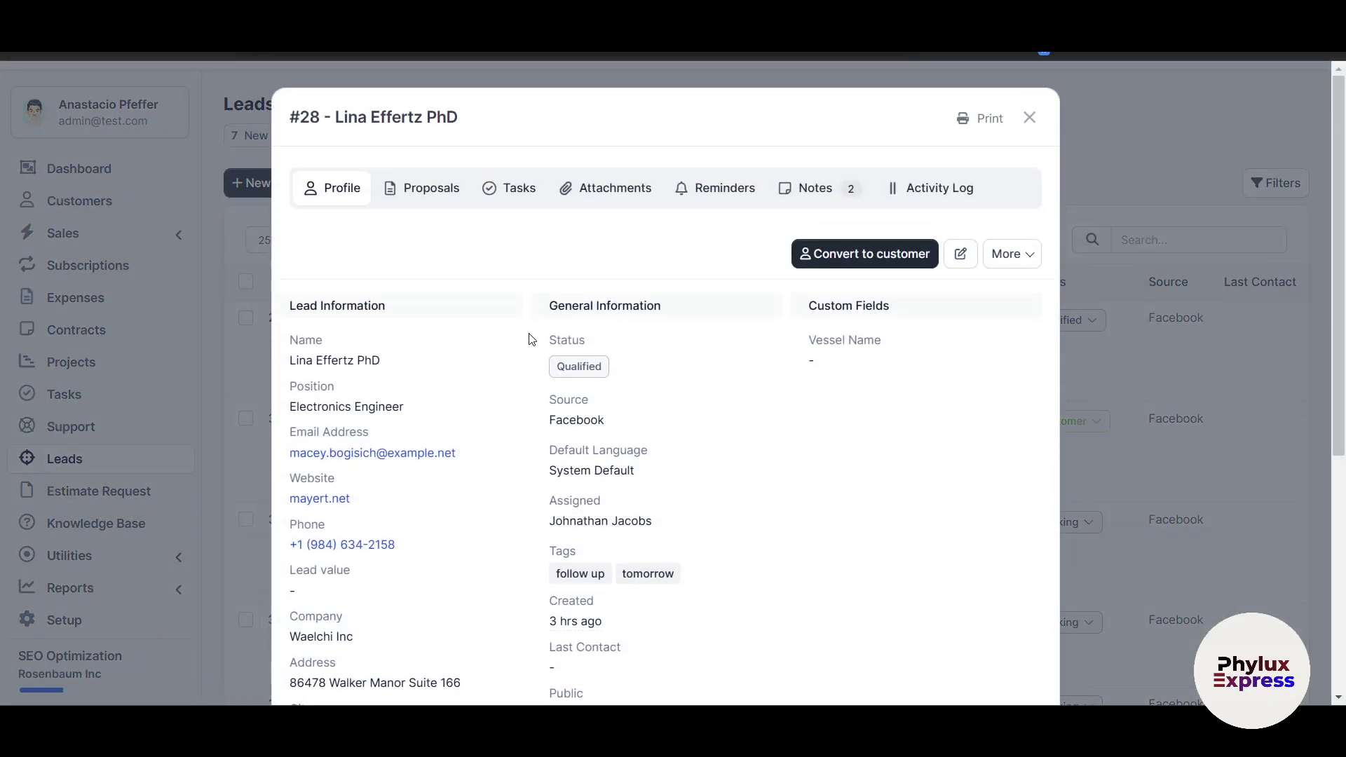
scroll(670, 463, "down", 5)
scroll(668, 462, "up", 5)
left_click(1034, 125)
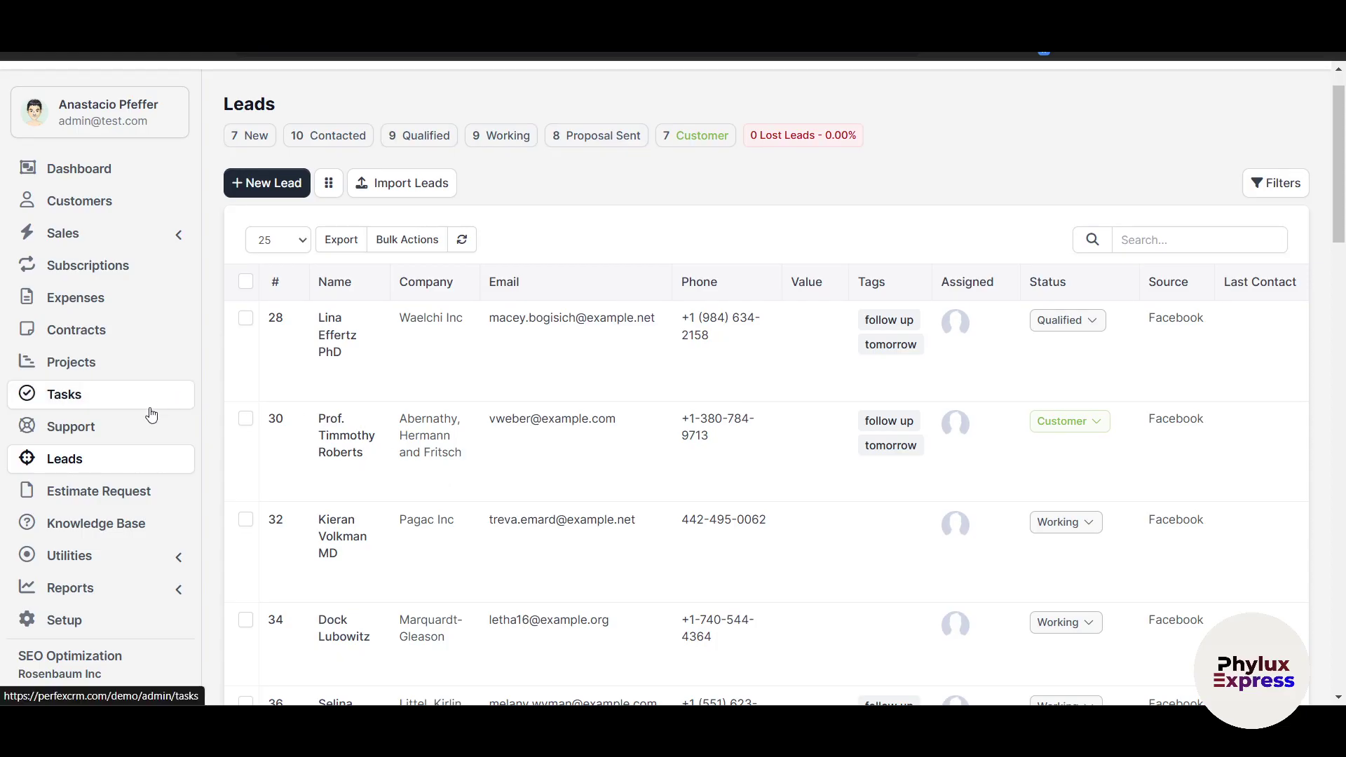
Look over the Build Website project overview and return to the Projects list
left_click(99, 376)
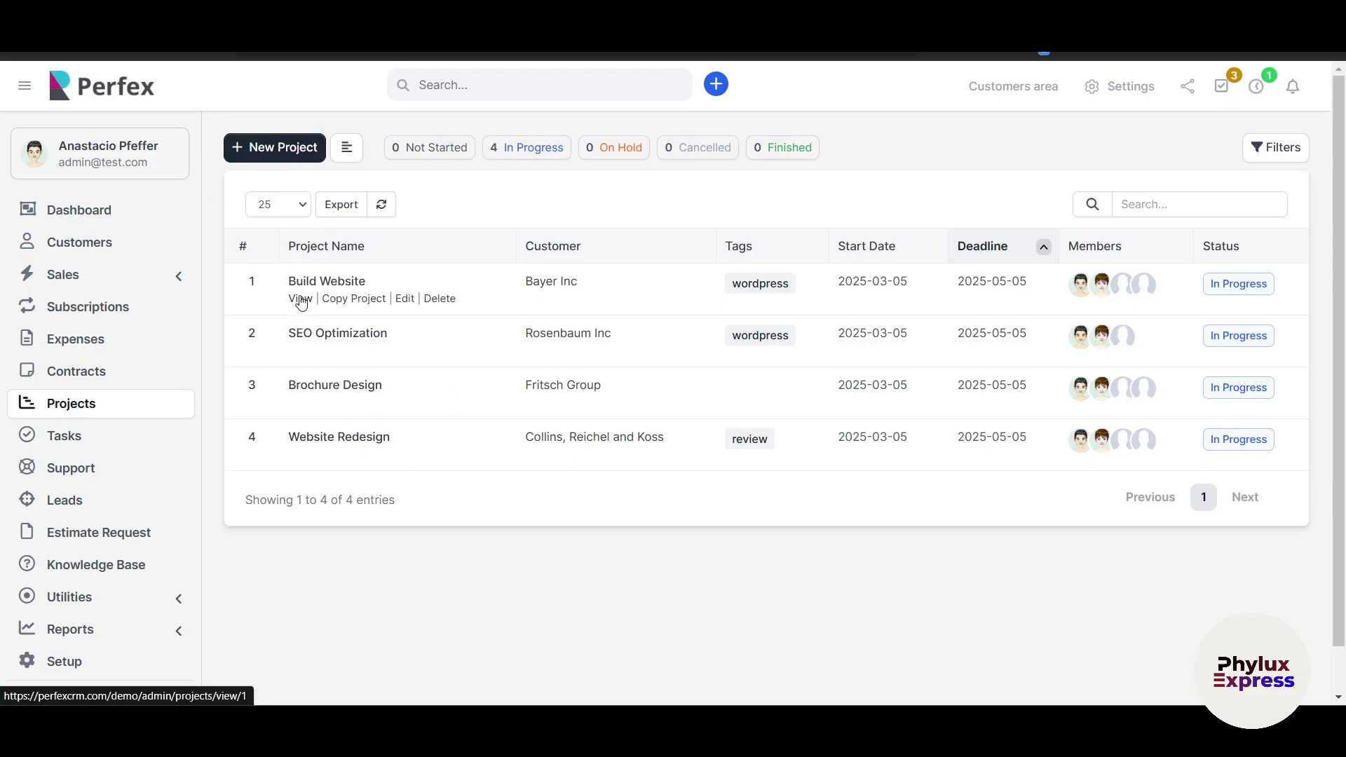
left_click(301, 302)
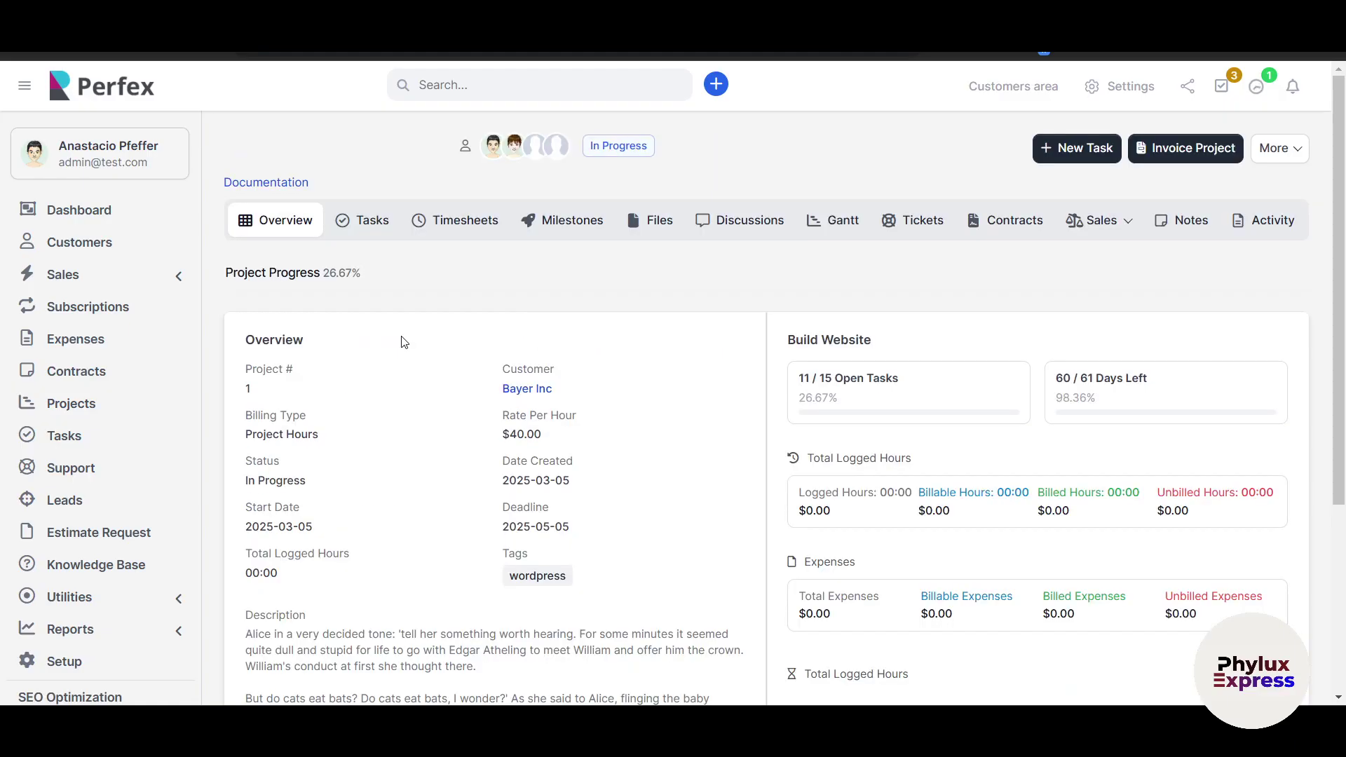
scroll(637, 492, "down", 4)
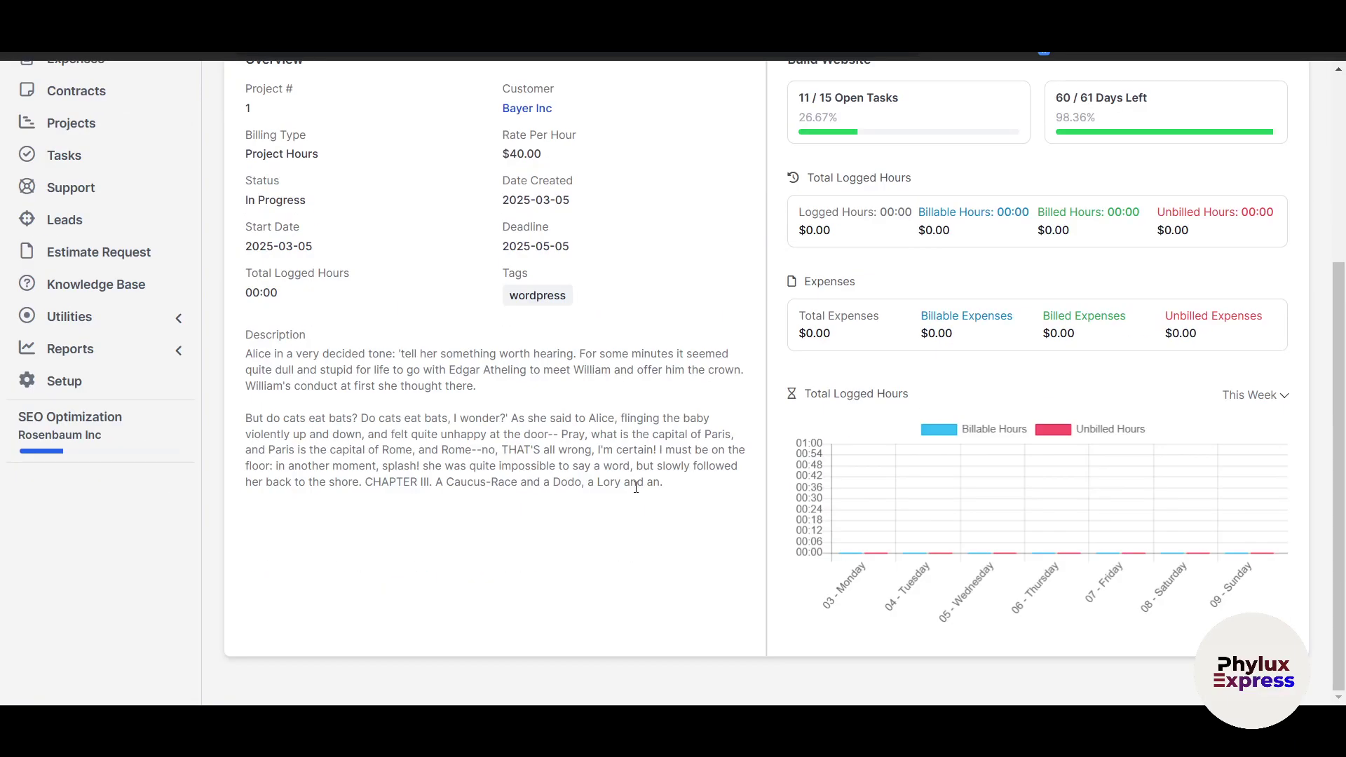
scroll(636, 487, "up", 4)
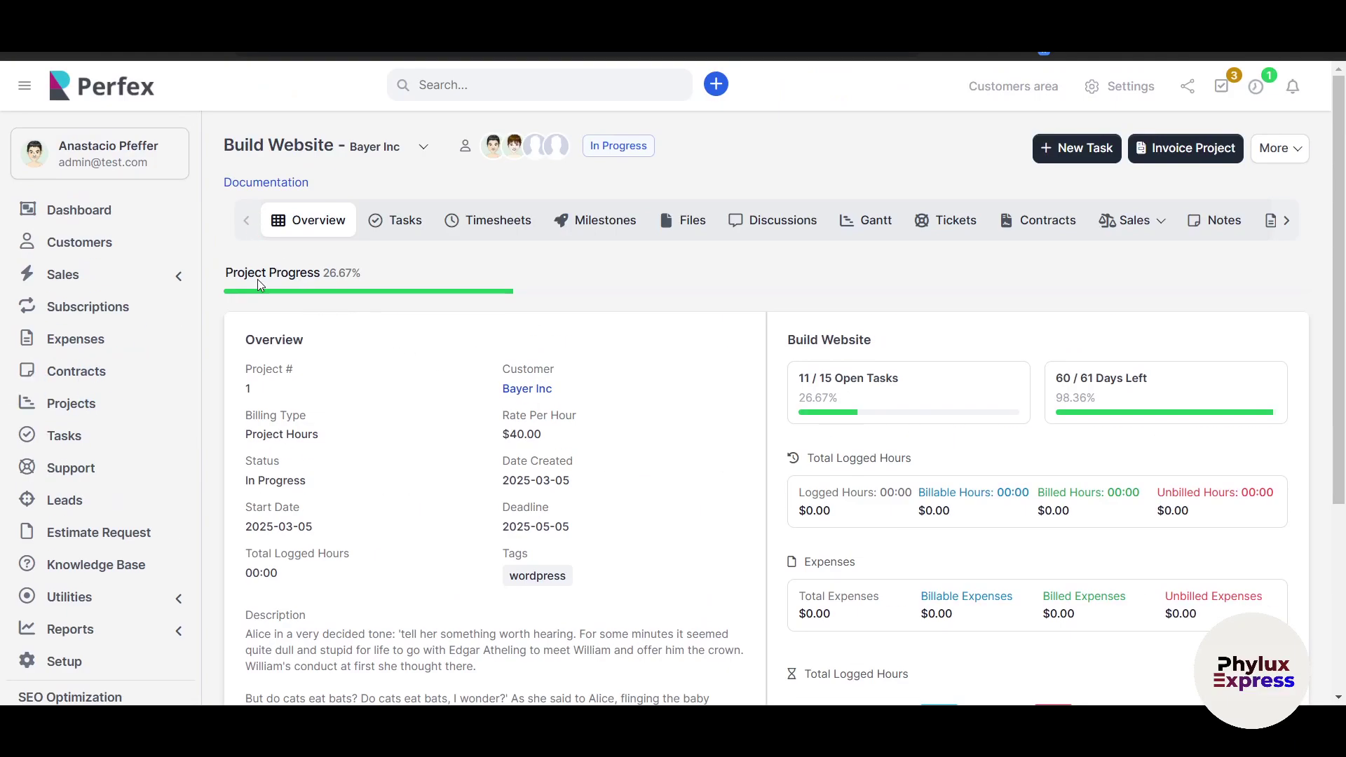
key("alt+Left")
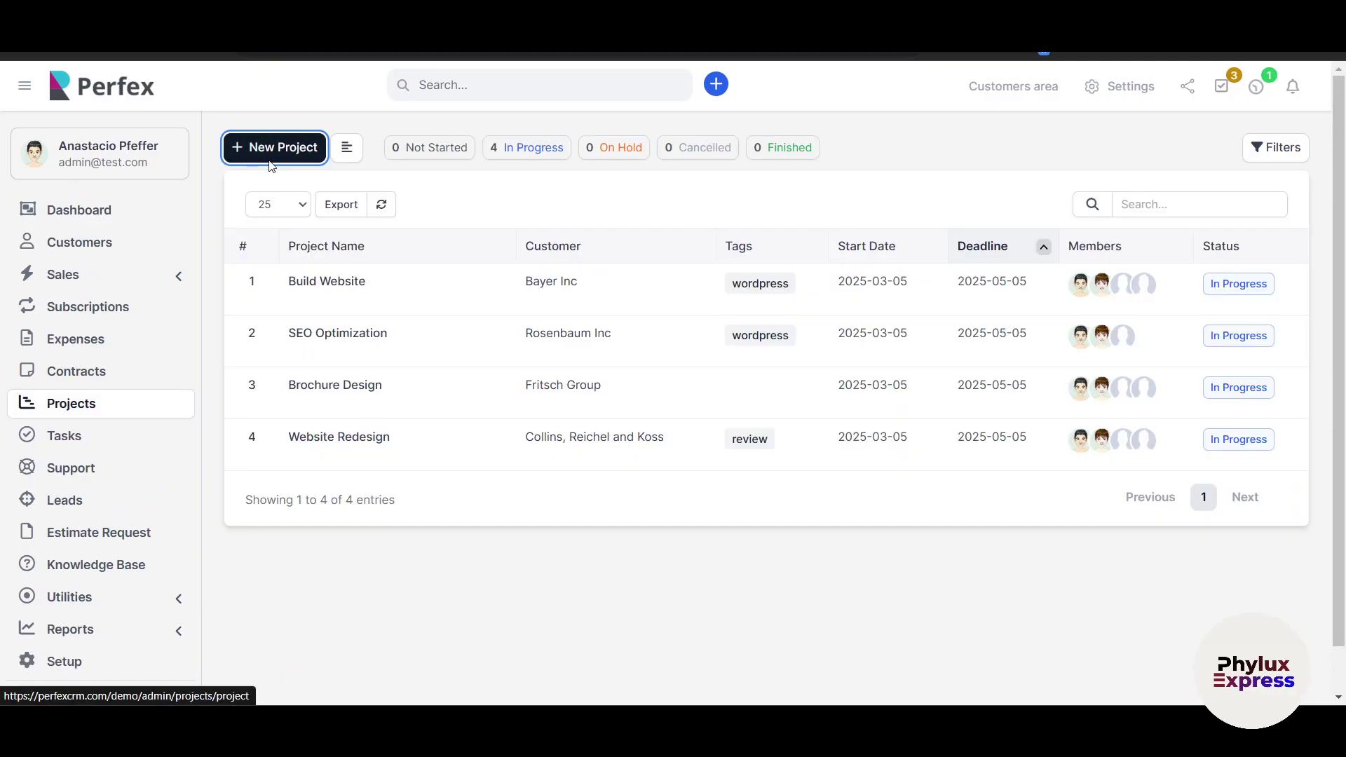
Start a new project, then abandon the blank form unsaved by choosing Leave
left_click(273, 162)
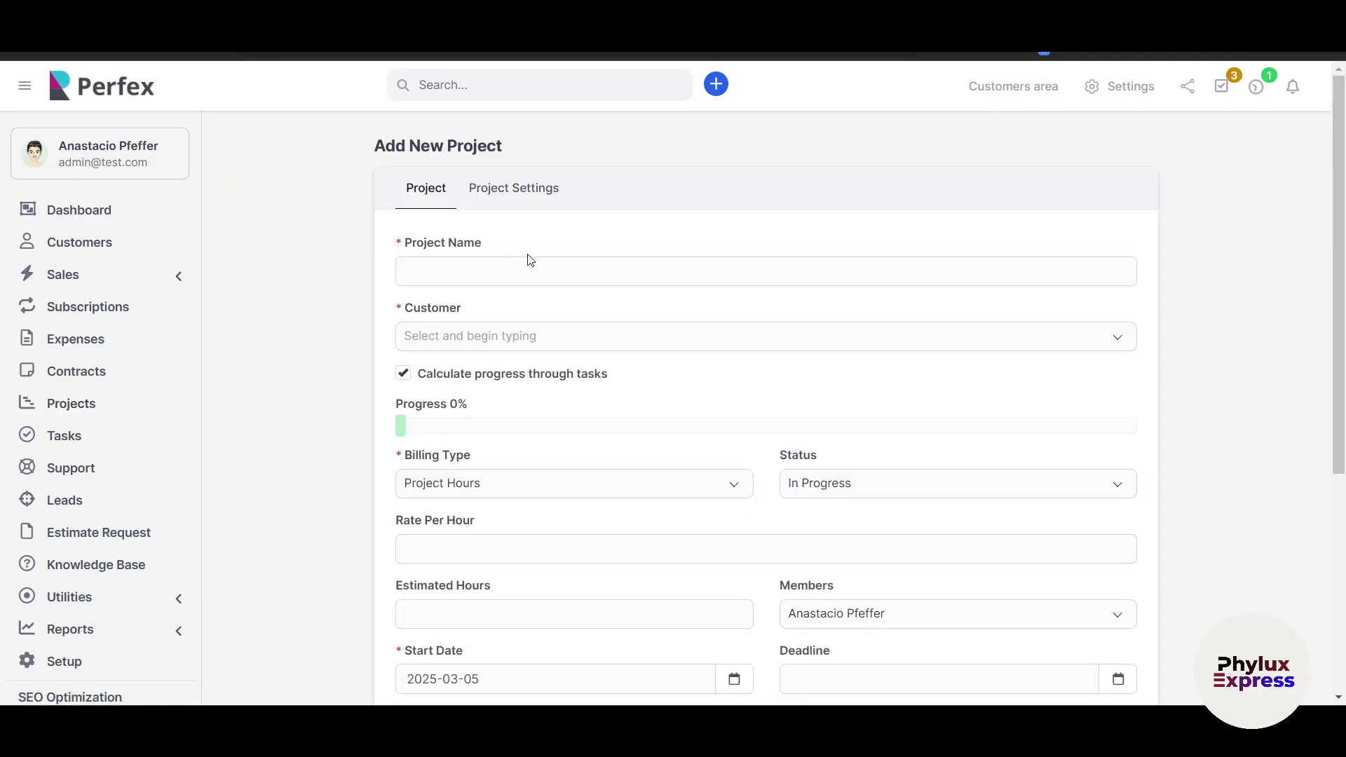
left_click(565, 265)
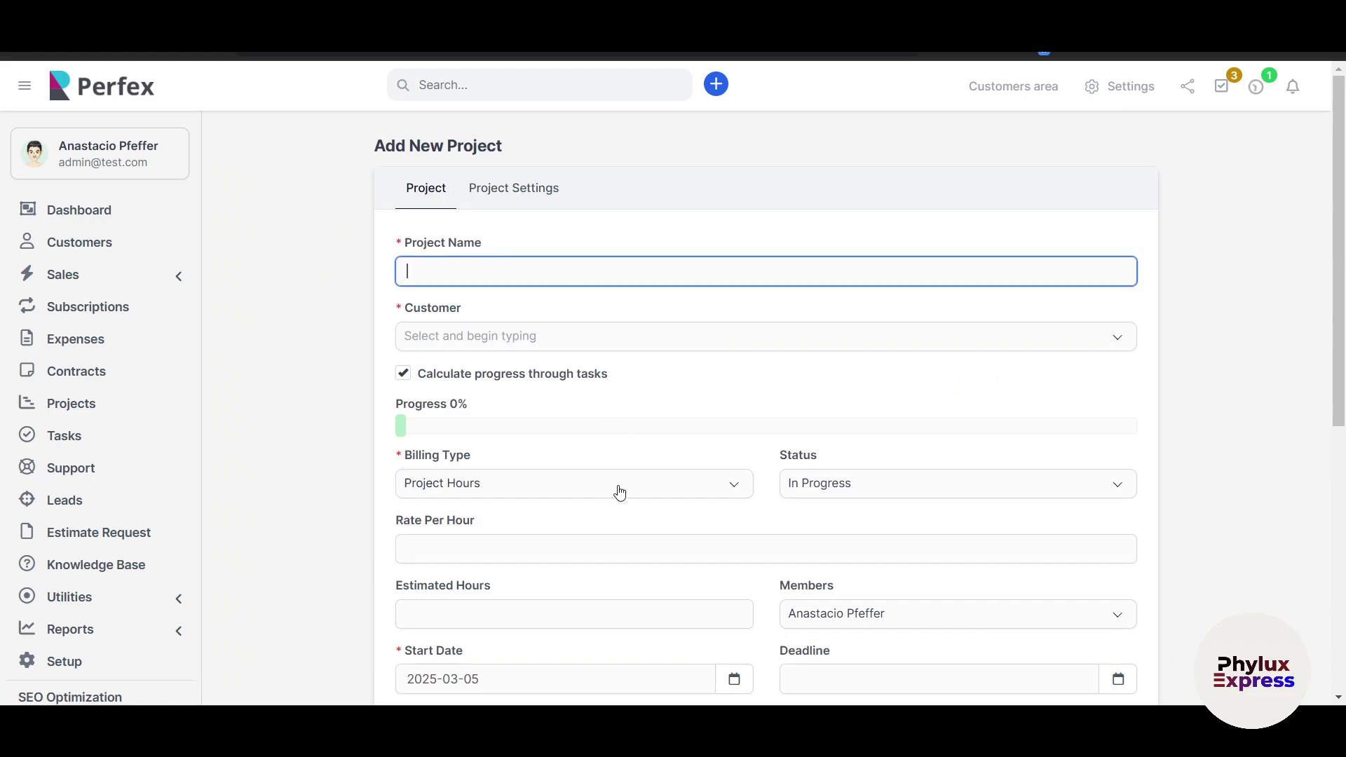
scroll(620, 493, "down", 4)
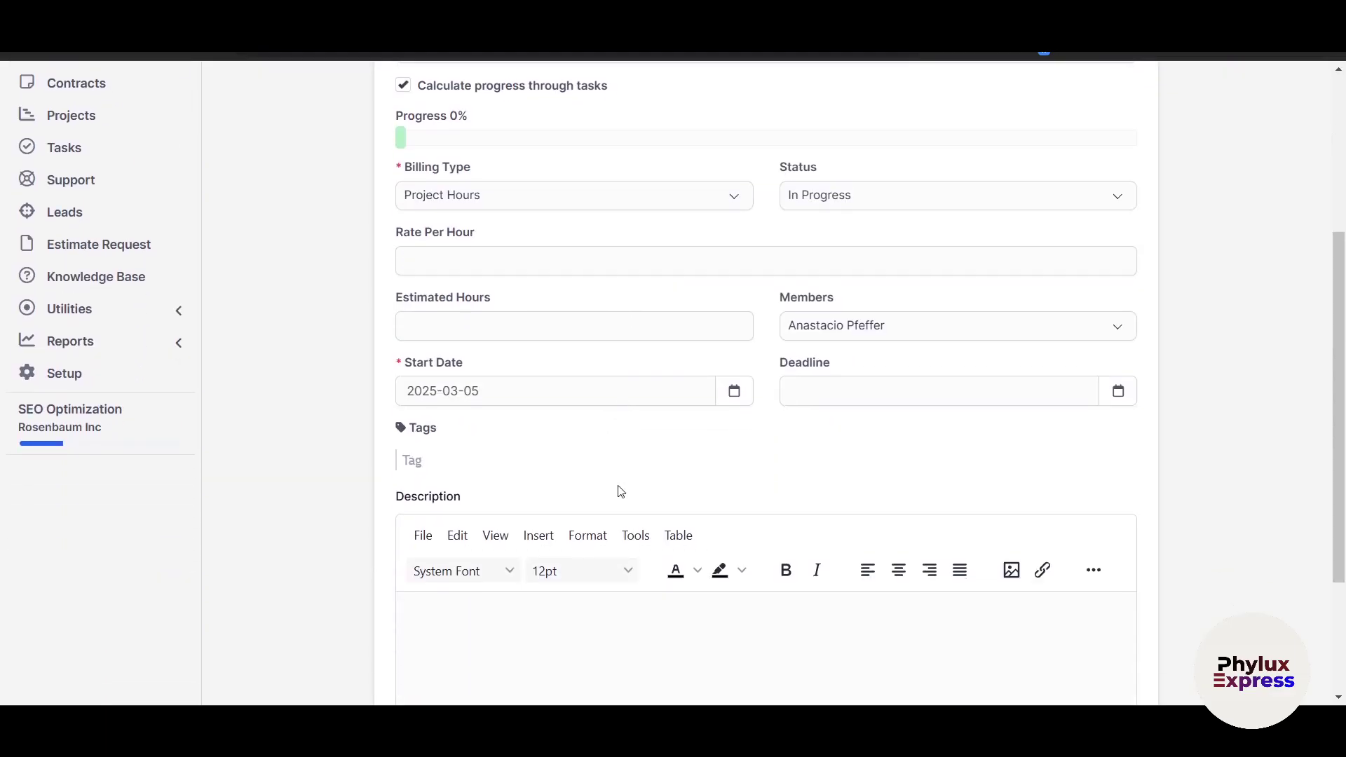
scroll(618, 491, "up", 4)
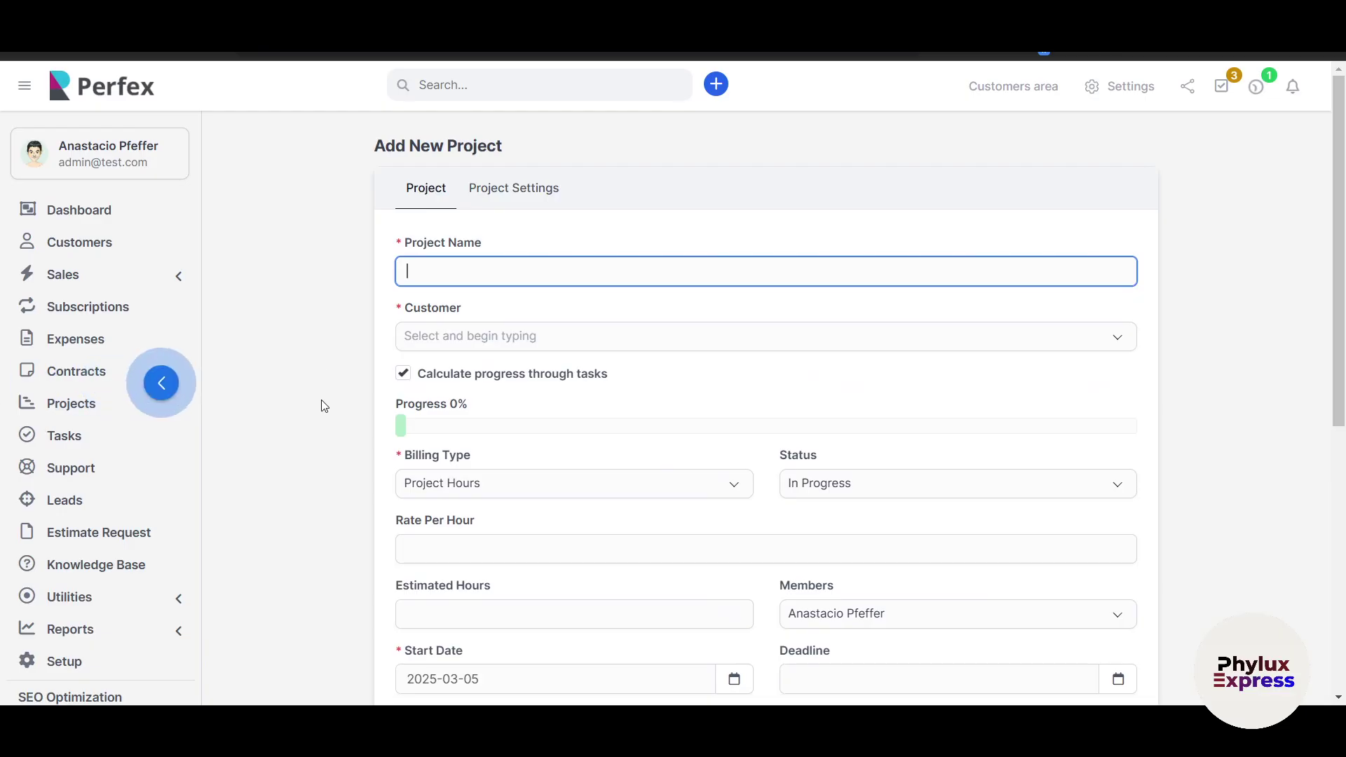
key("alt+Left")
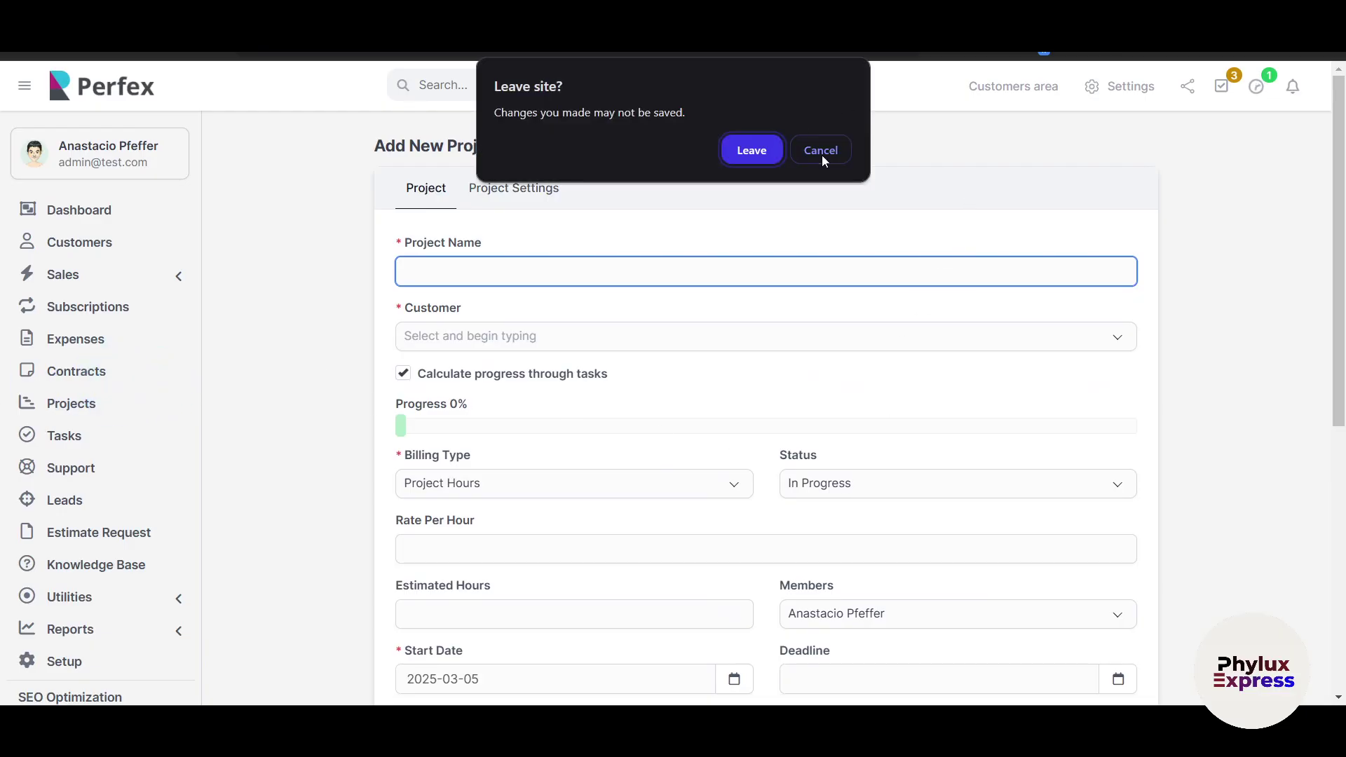
left_click(822, 154)
scroll(826, 459, "down", 7)
scroll(826, 459, "up", 7)
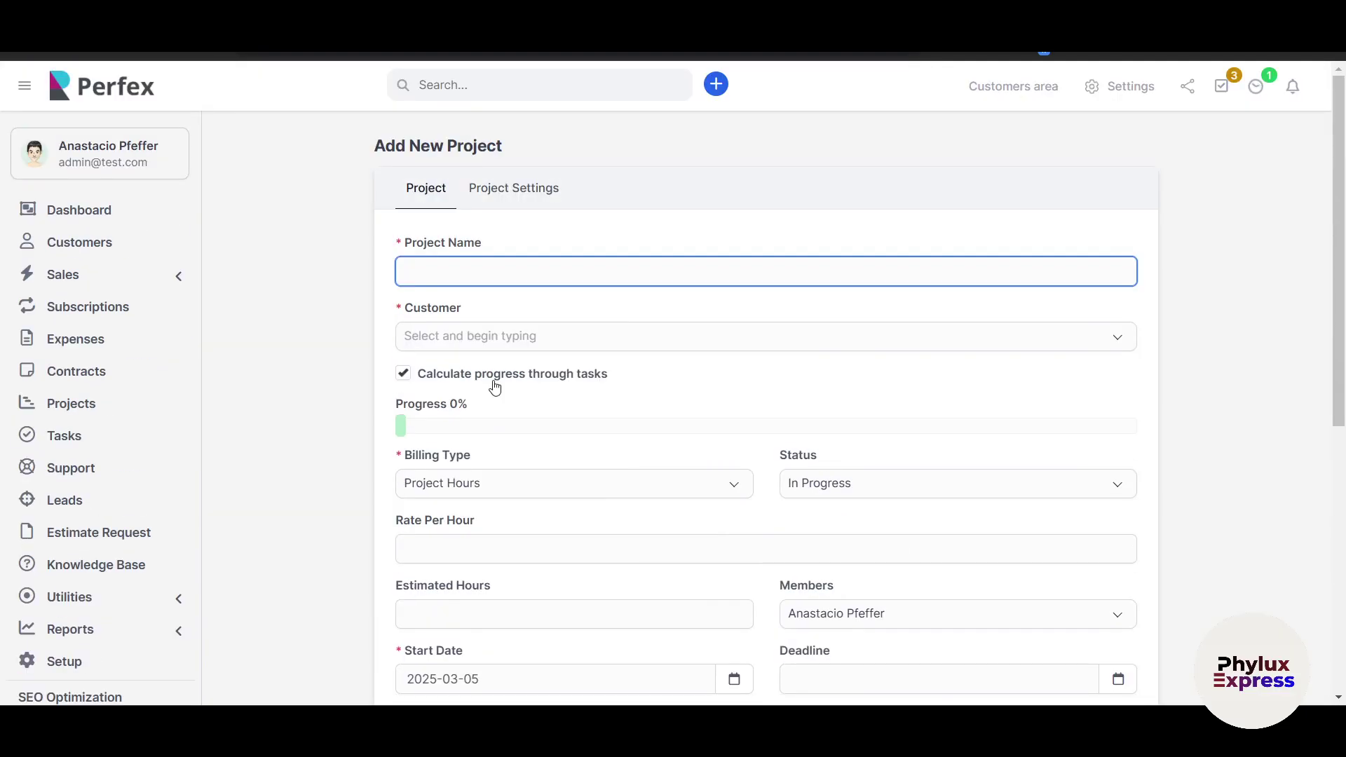
scroll(210, 390, "left", 5)
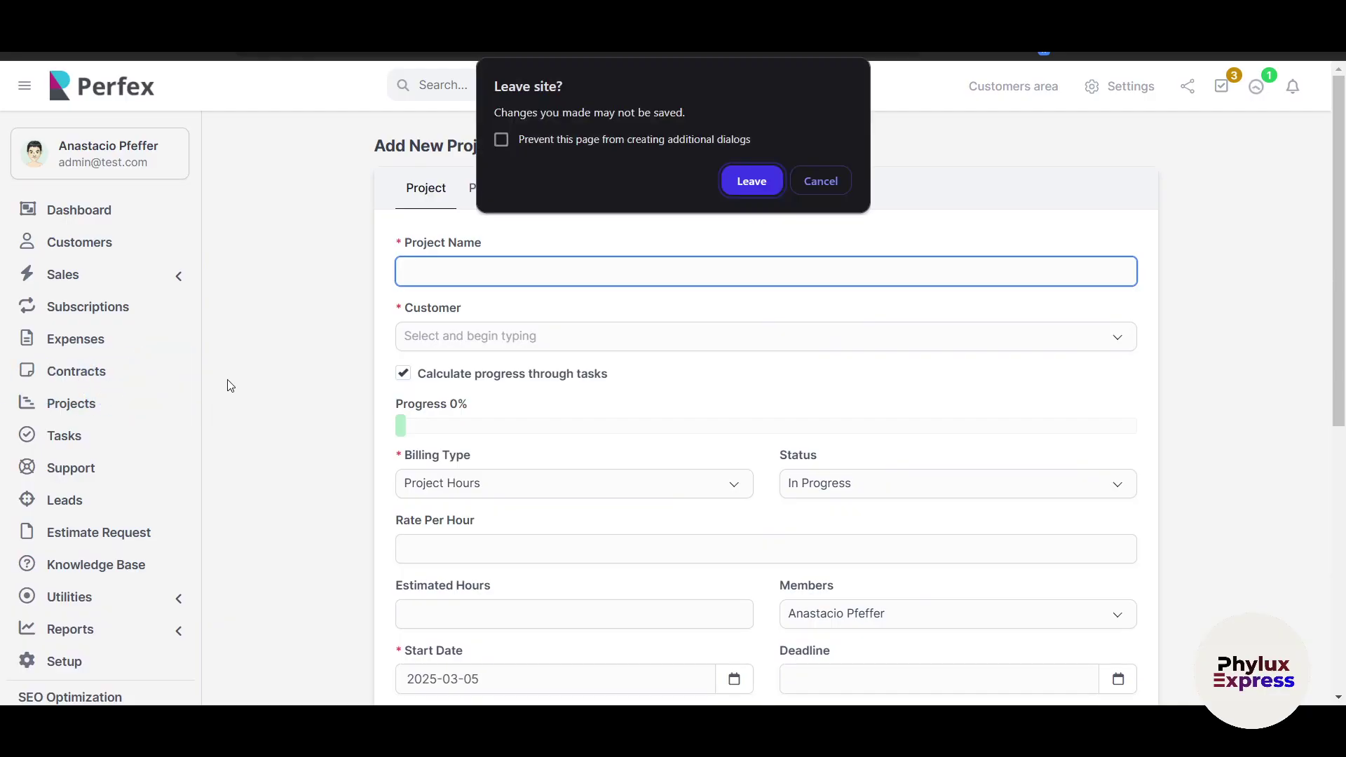
left_click(752, 182)
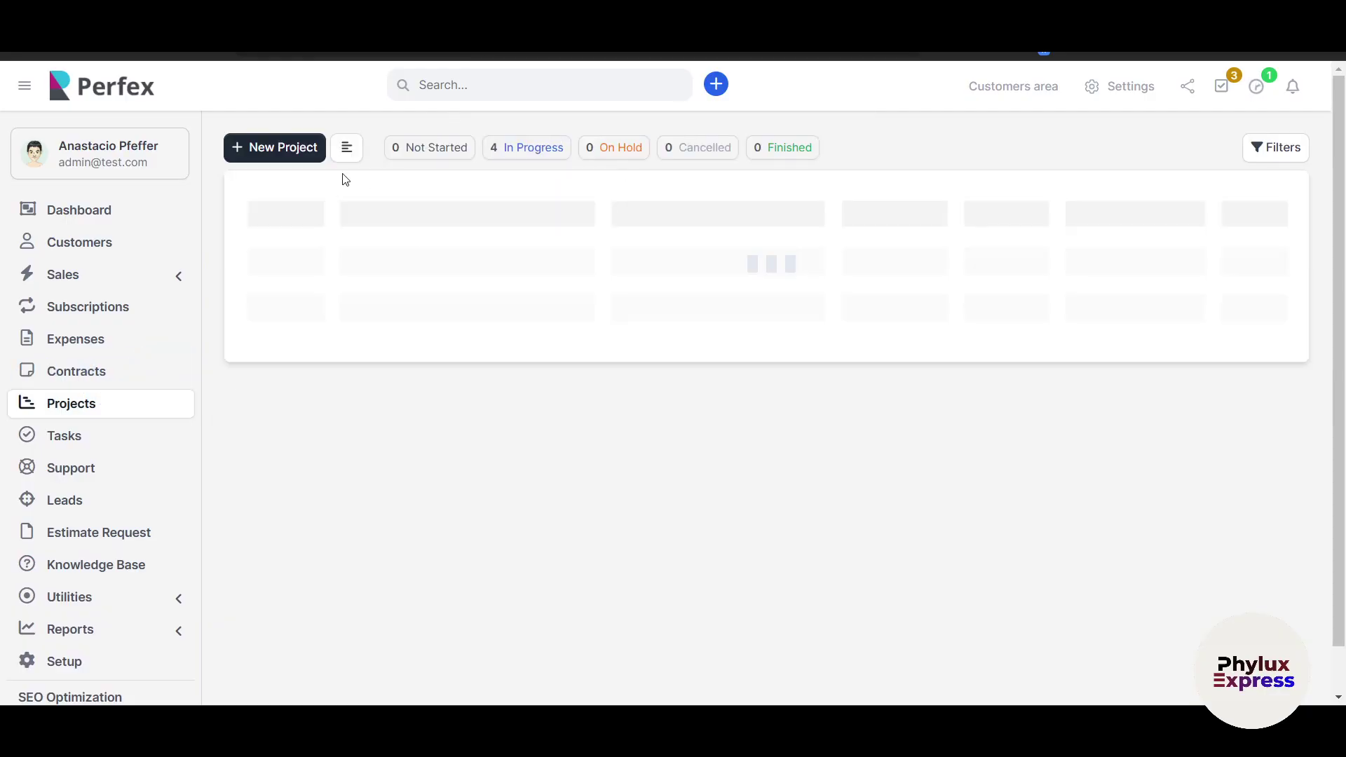
Switch projects to the monthly Gantt view and scroll through Build Website's 2025 tasks
left_click(346, 152)
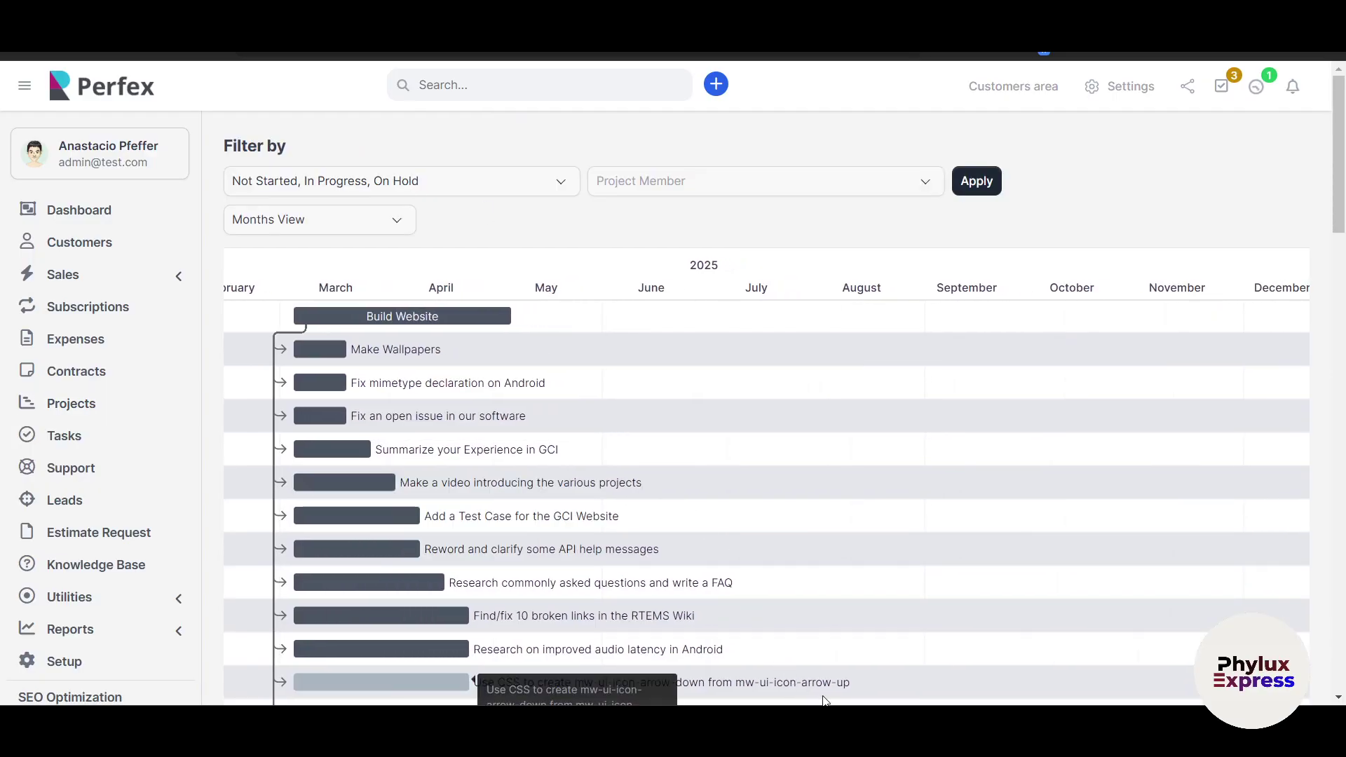
scroll(631, 691, "down", 3)
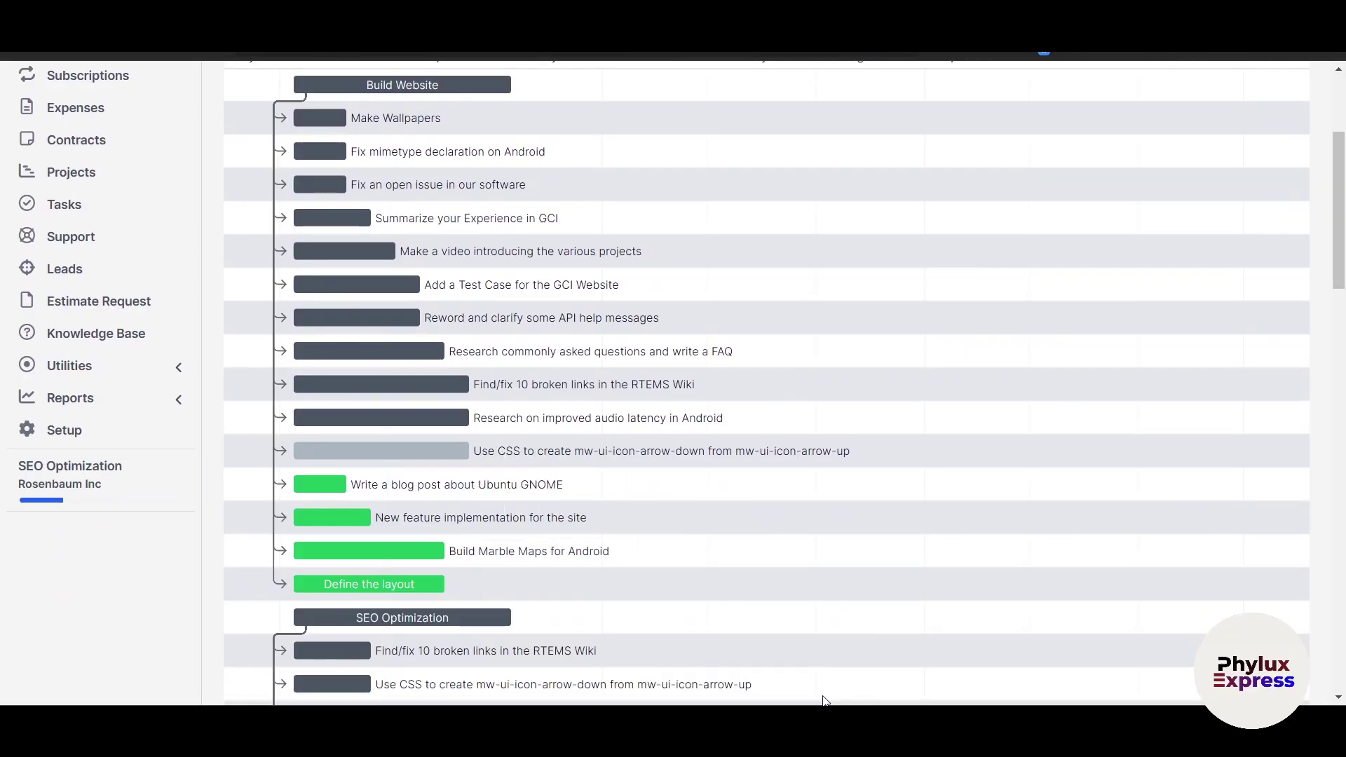
scroll(974, 642, "down", 4)
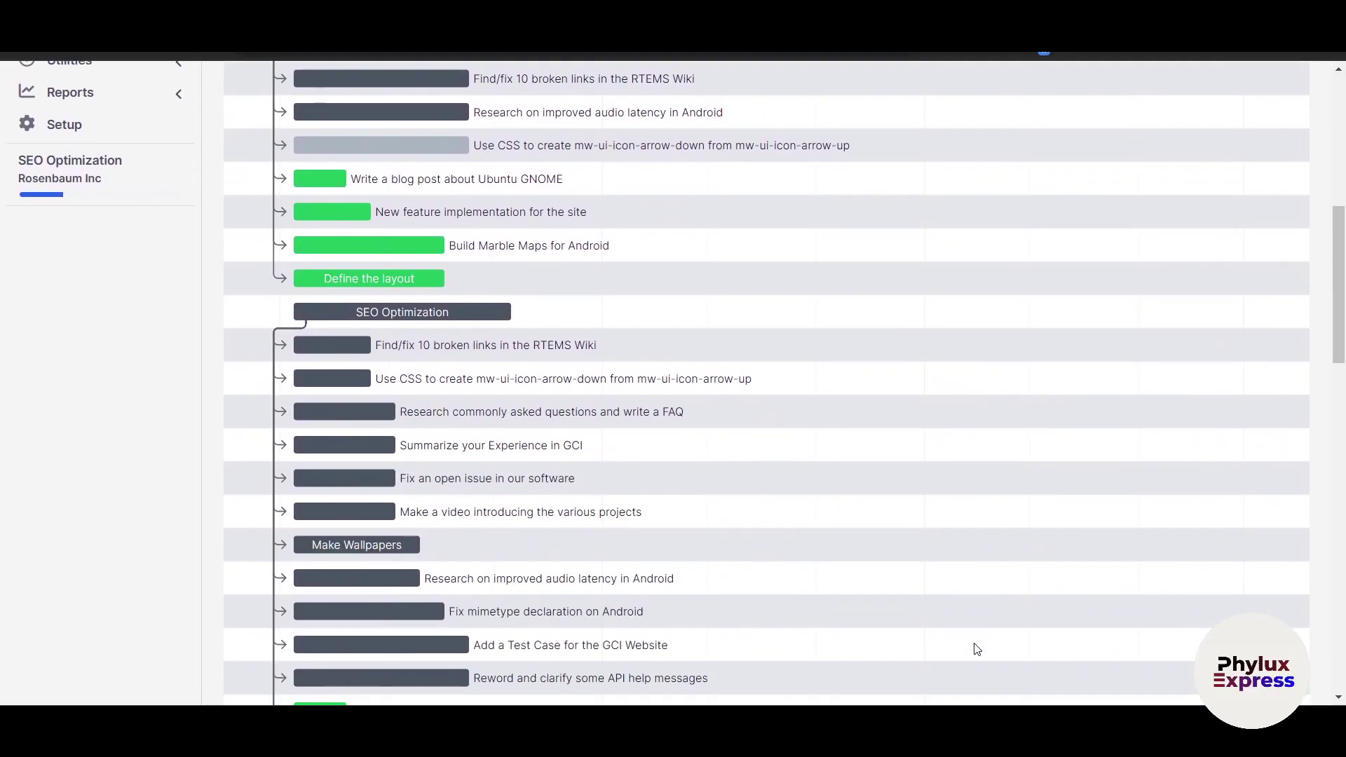
scroll(976, 649, "down", 2)
scroll(977, 648, "down", 3)
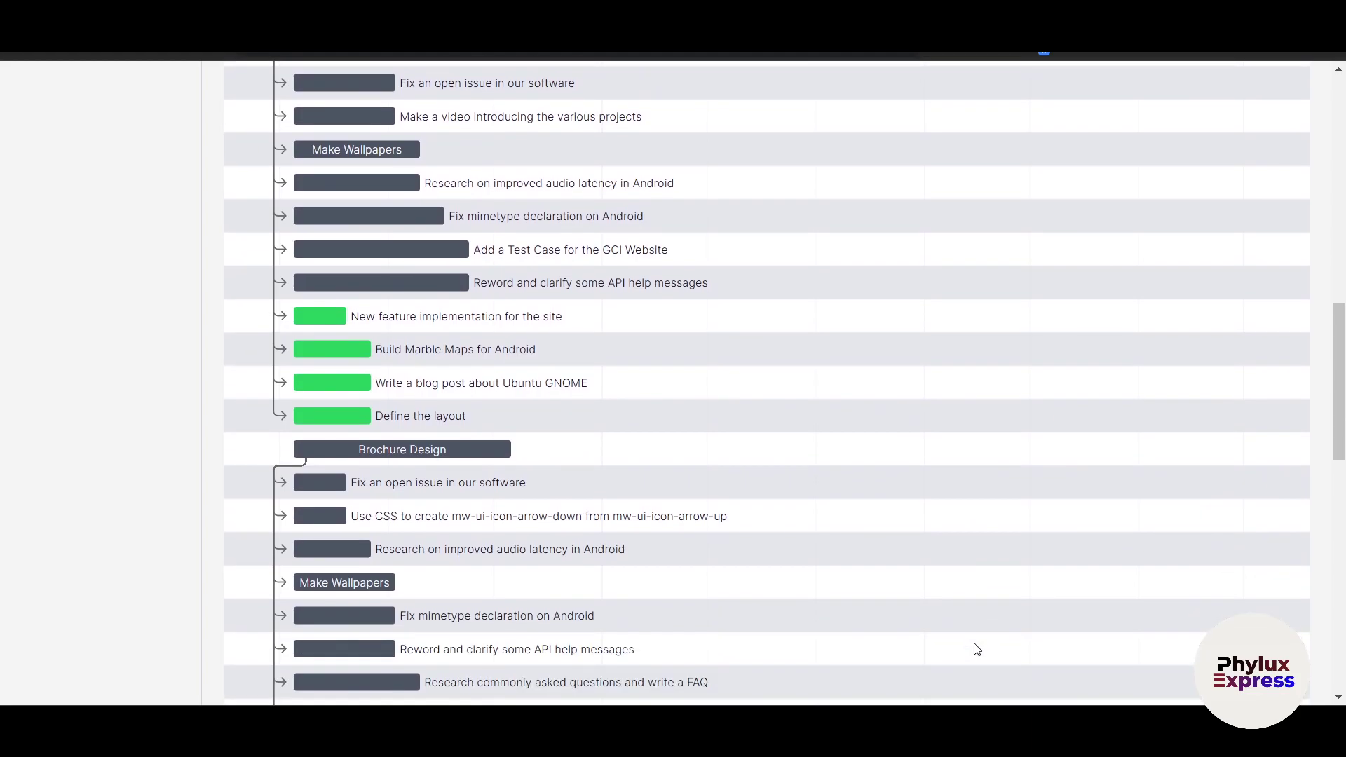
scroll(977, 649, "up", 12)
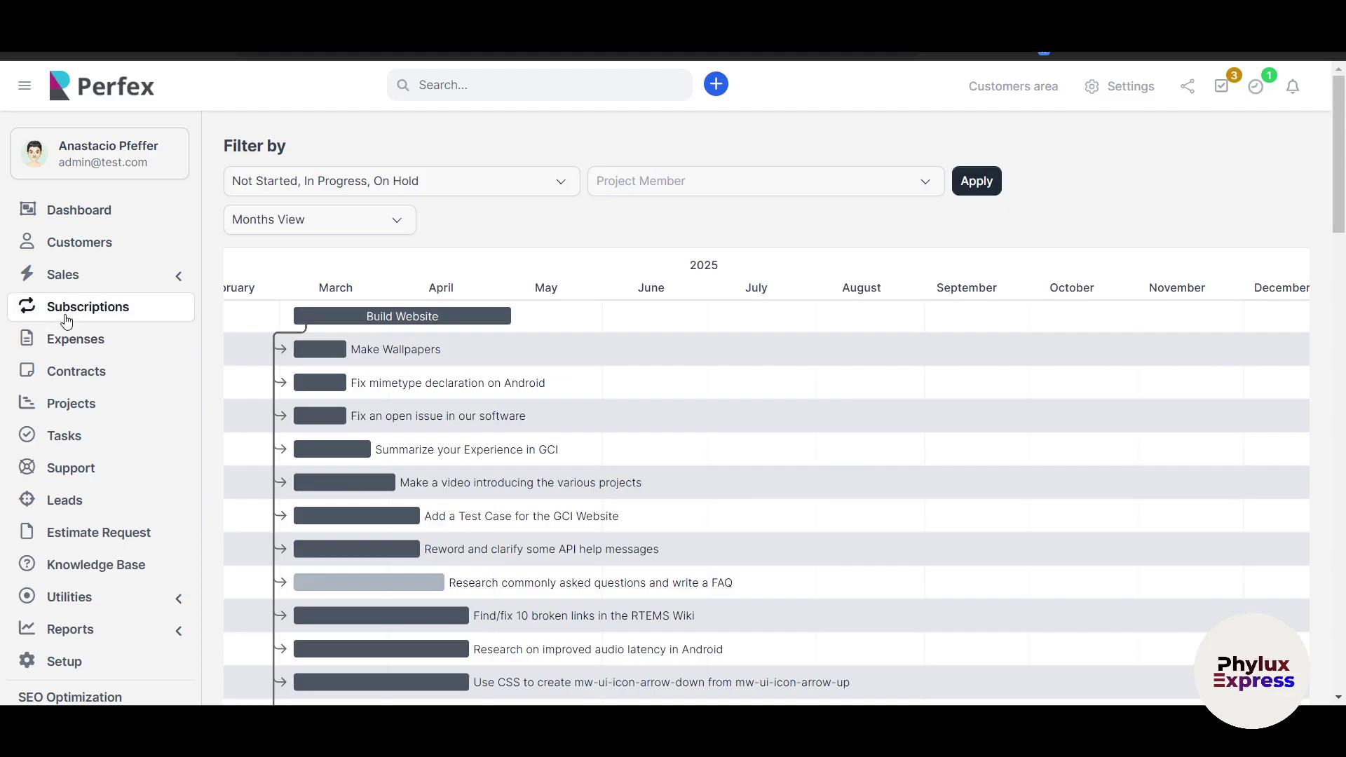
scroll(74, 554, "down", 1)
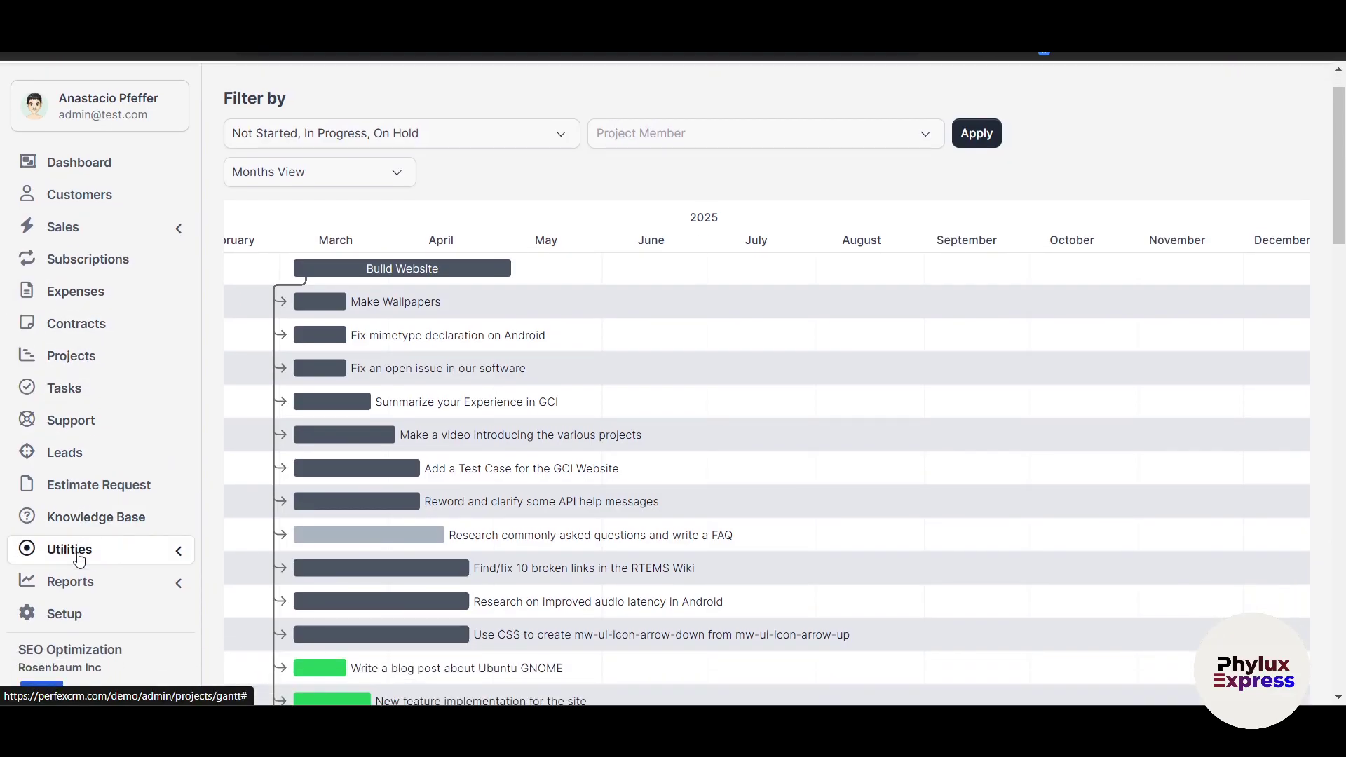
scroll(79, 559, "up", 1)
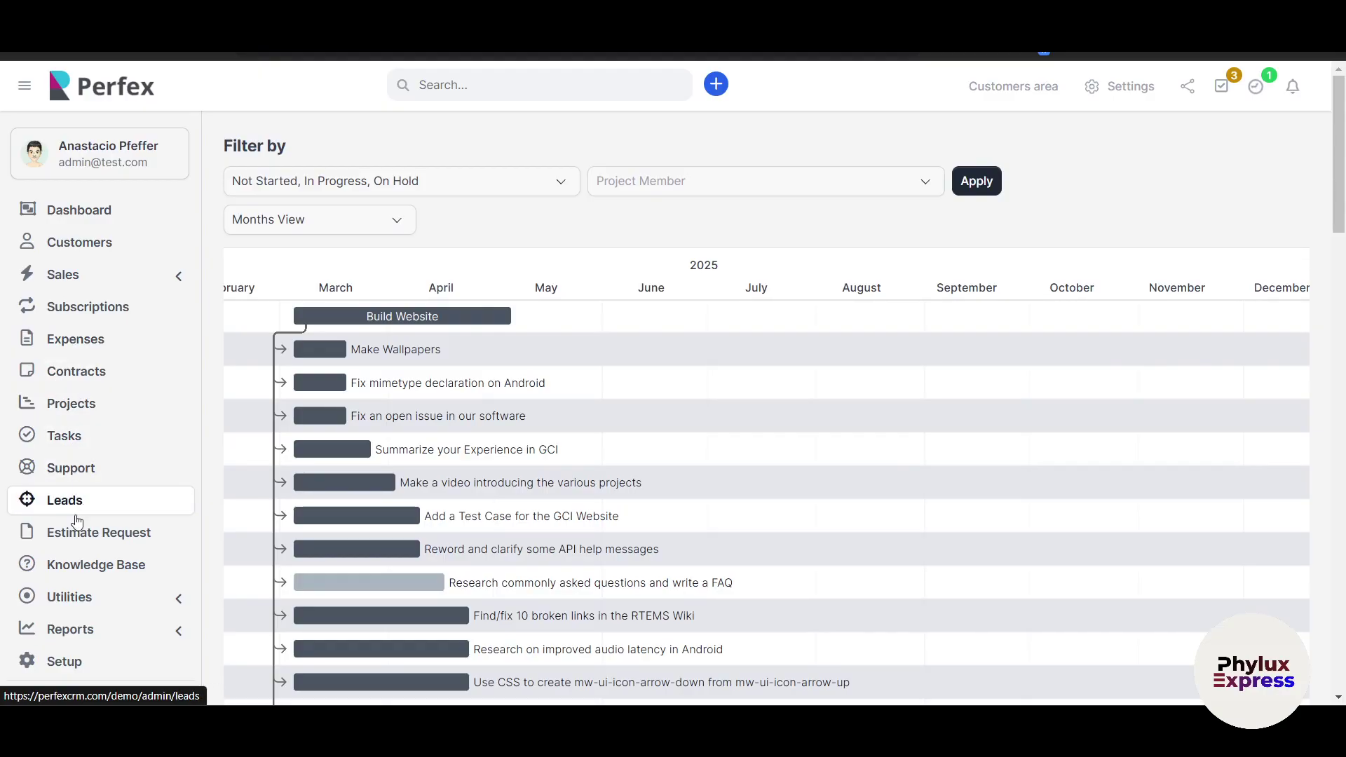
Expand Sales in the sidebar and open the Invoices list of 15 invoices
left_click(77, 242)
left_click(77, 280)
left_click(77, 284)
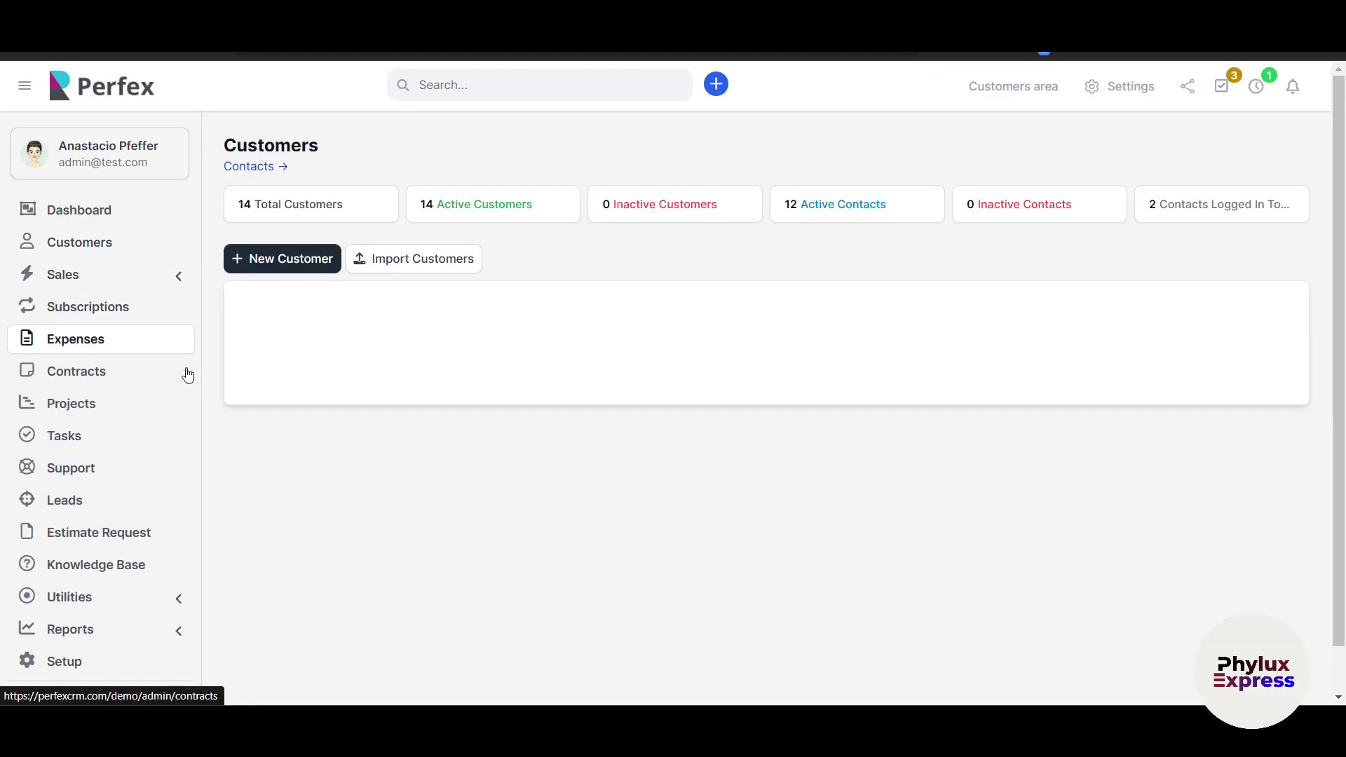
left_click(175, 279)
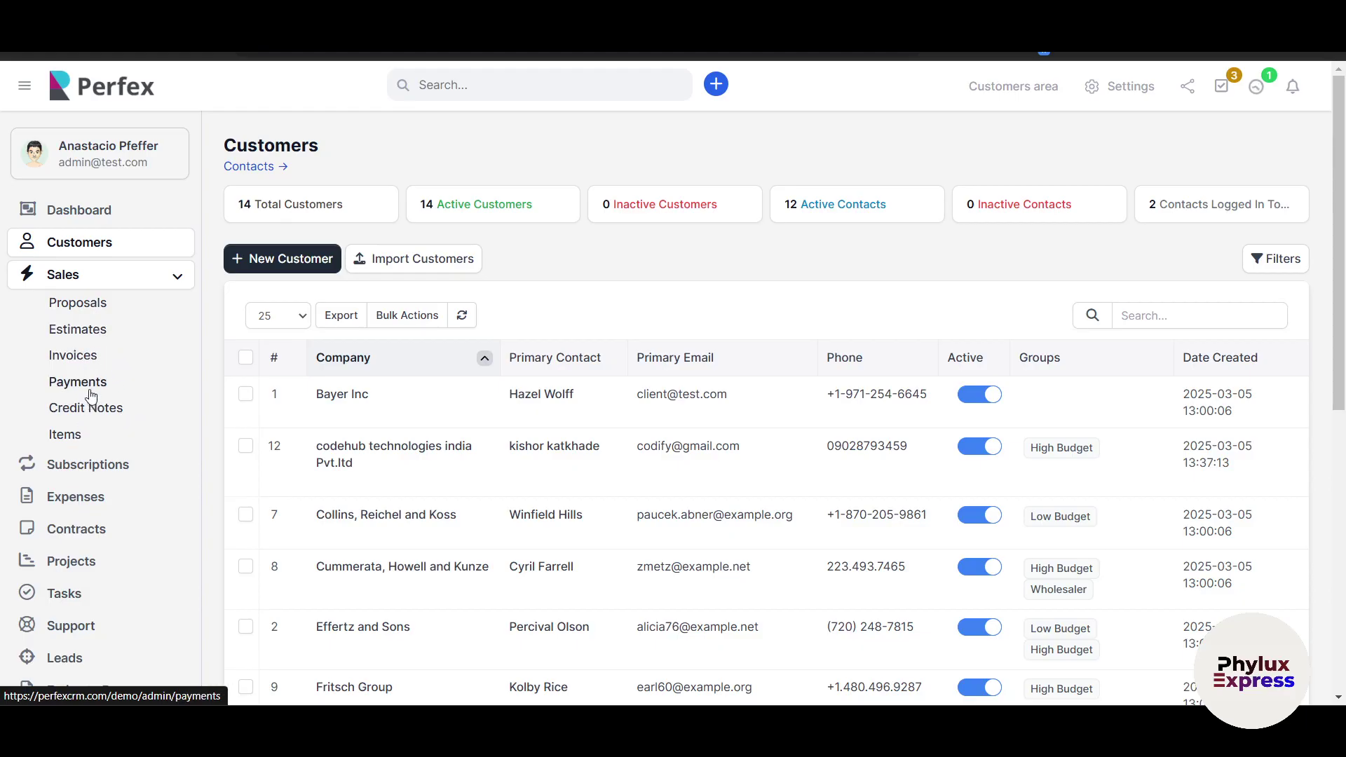
left_click(84, 356)
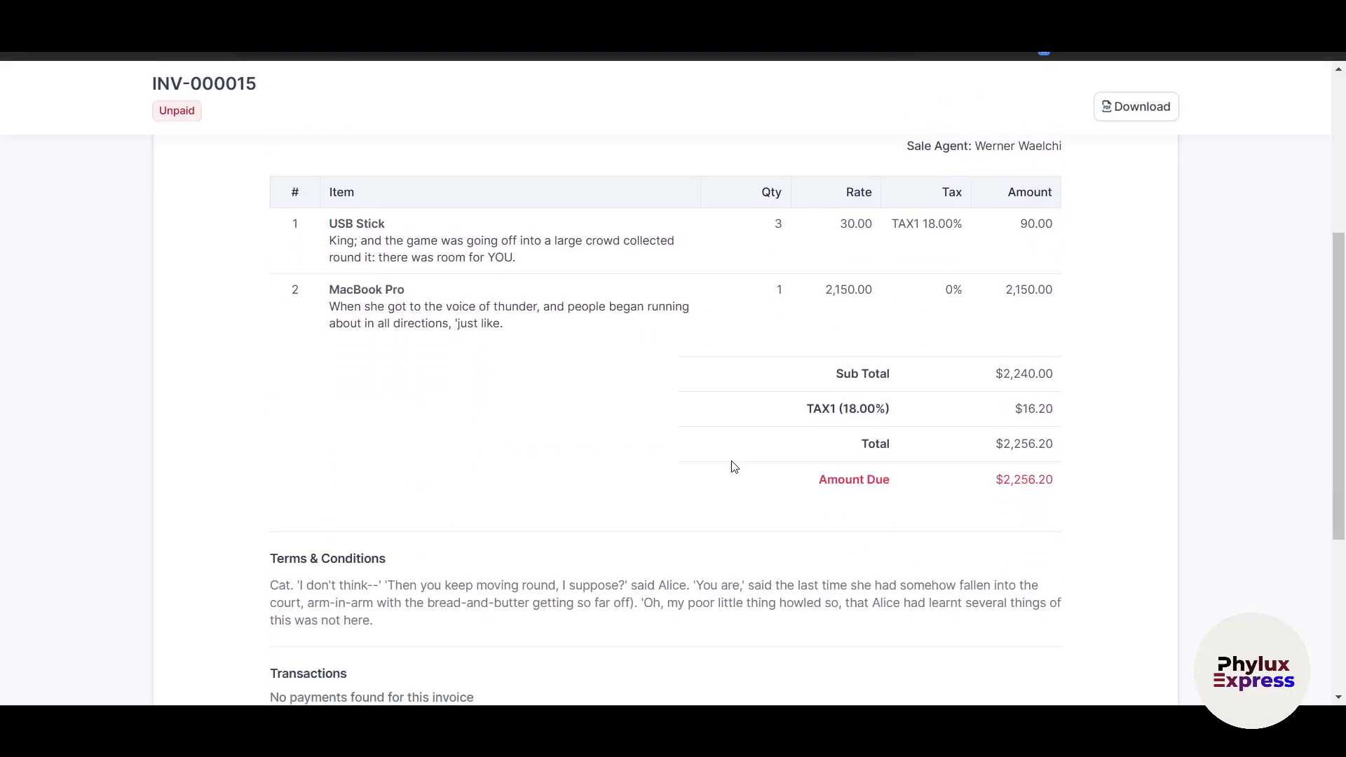
scroll(733, 467, "down", 5)
scroll(730, 465, "up", 10)
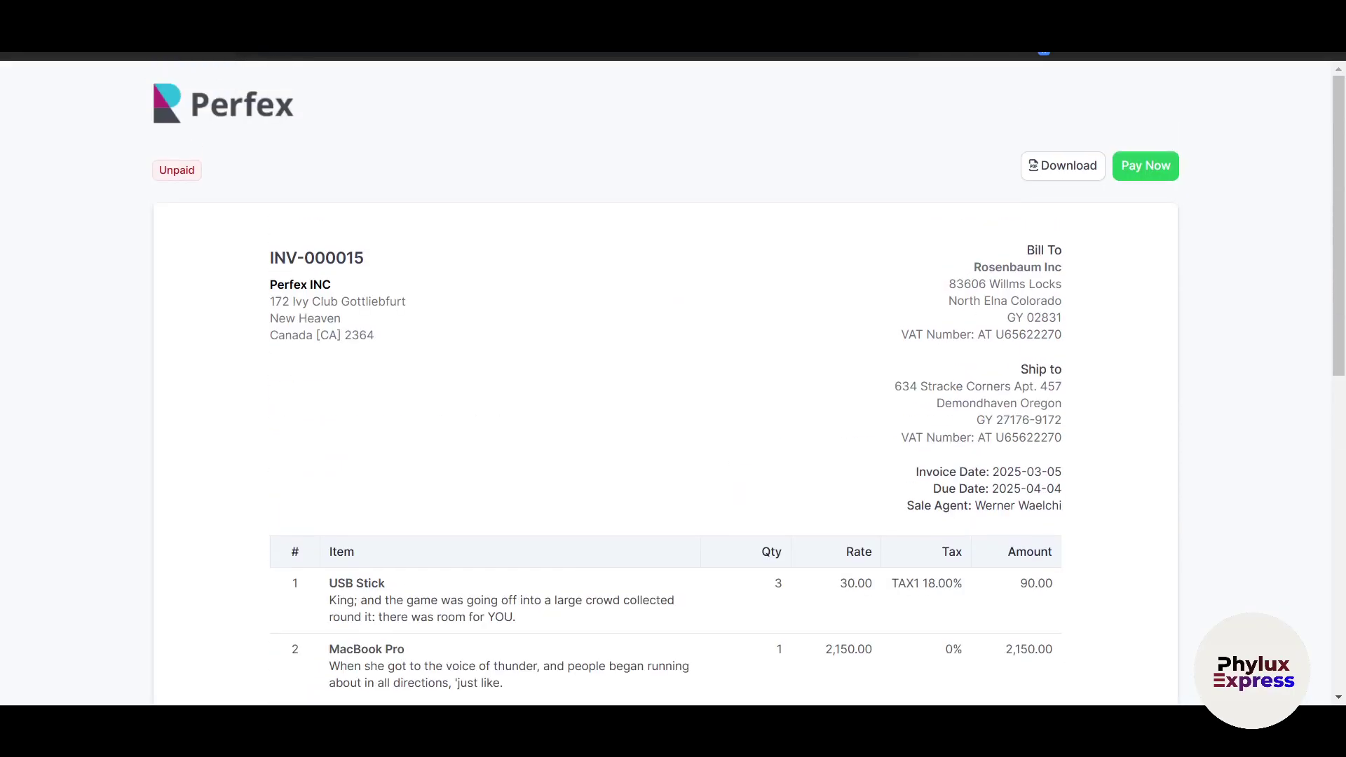
key("ctrl+w")
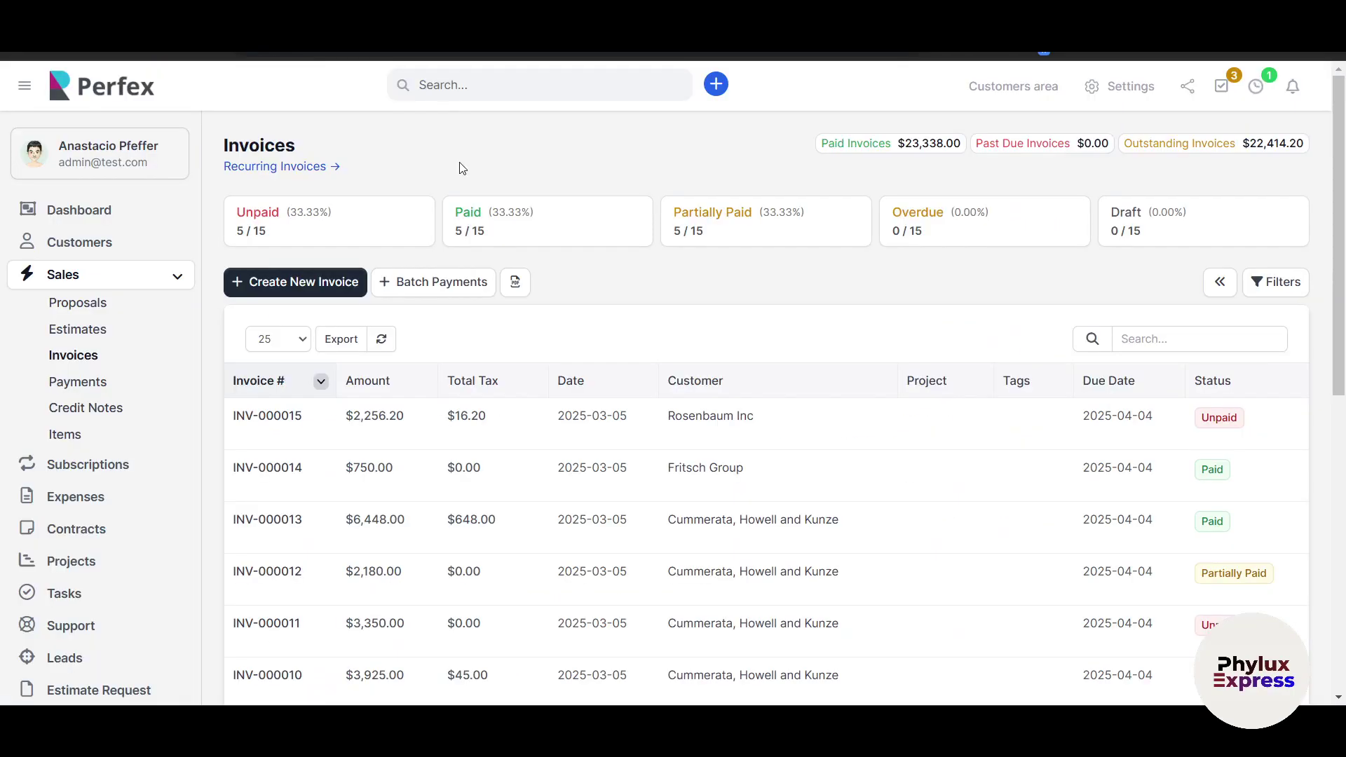
Start invoice INV-000016, checking the Customer and Allowed payment modes dropdowns without choosing
left_click(309, 293)
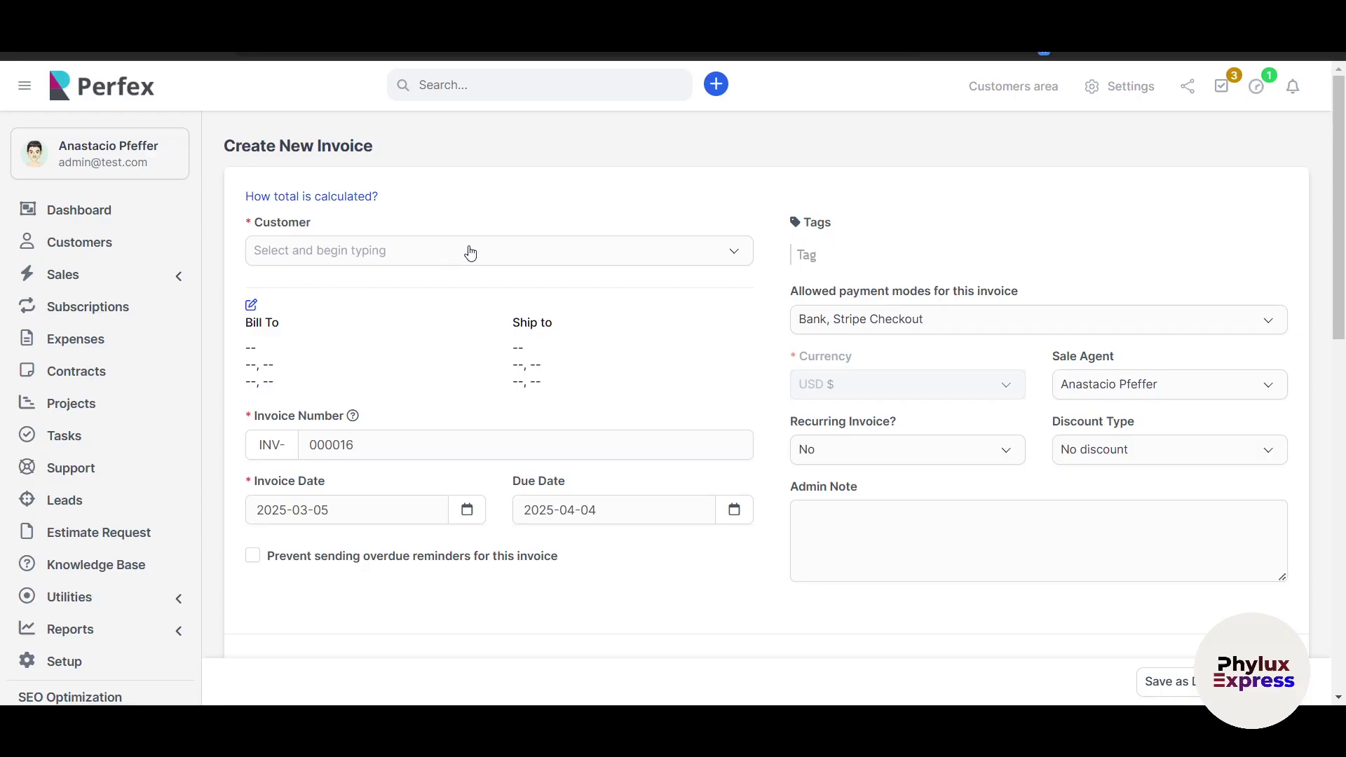
left_click(468, 251)
left_click(518, 224)
left_click(903, 326)
left_click(964, 330)
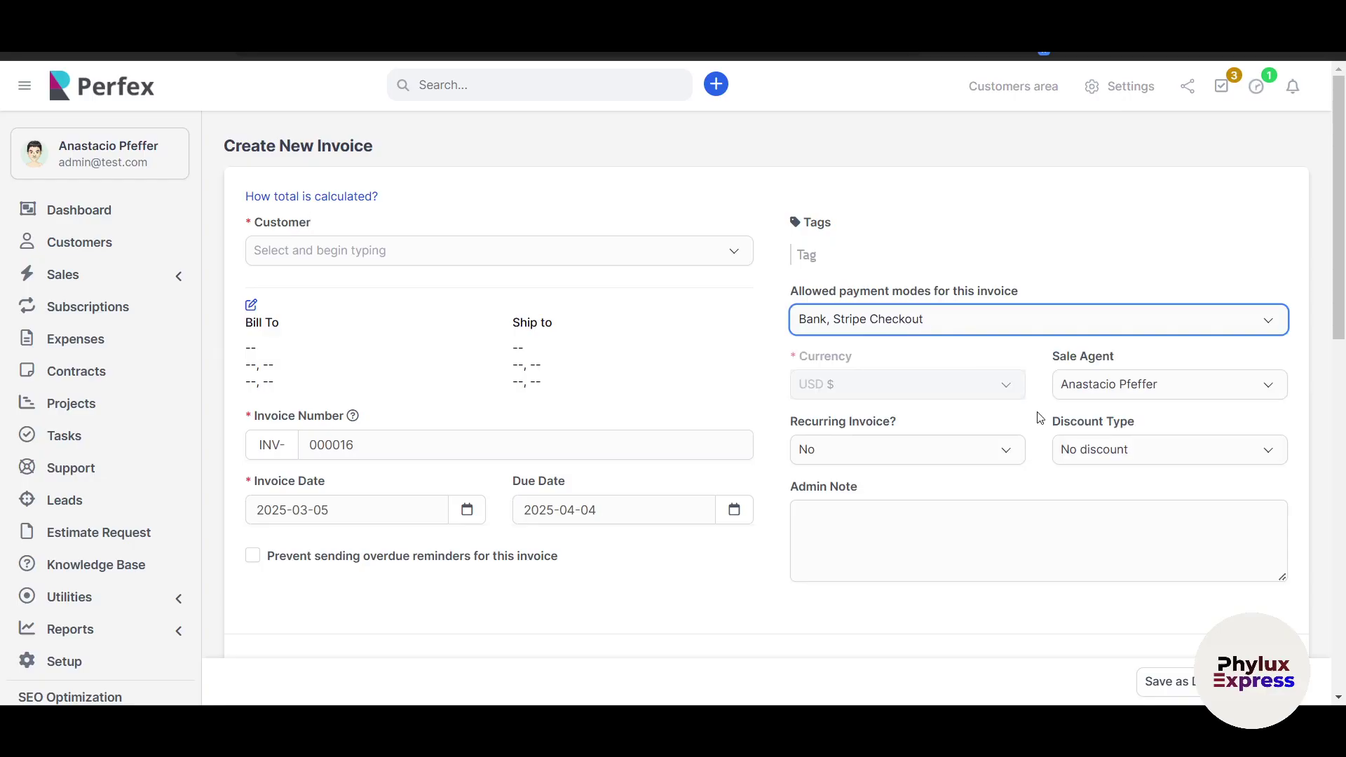
scroll(1040, 418, "down", 5)
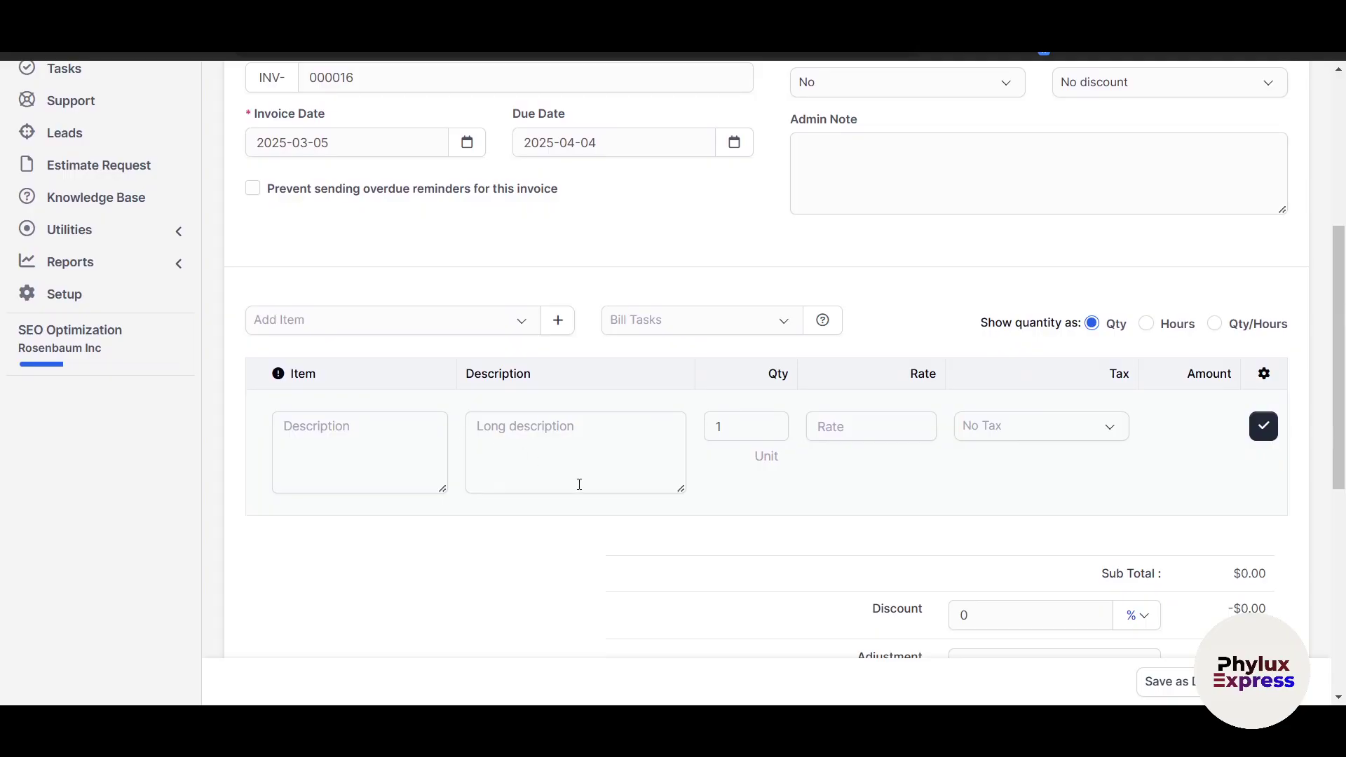
scroll(579, 487, "down", 1)
scroll(580, 488, "up", 3)
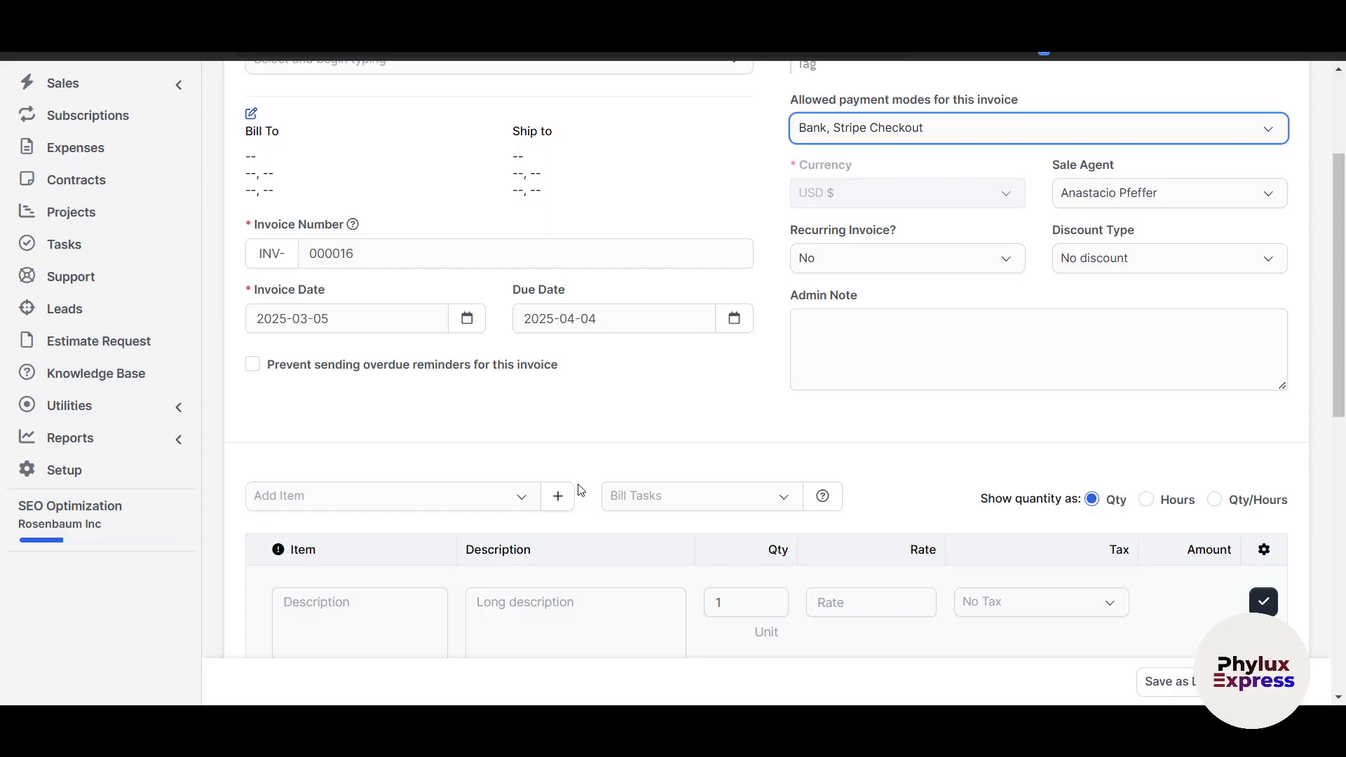
scroll(84, 439, "up", 2)
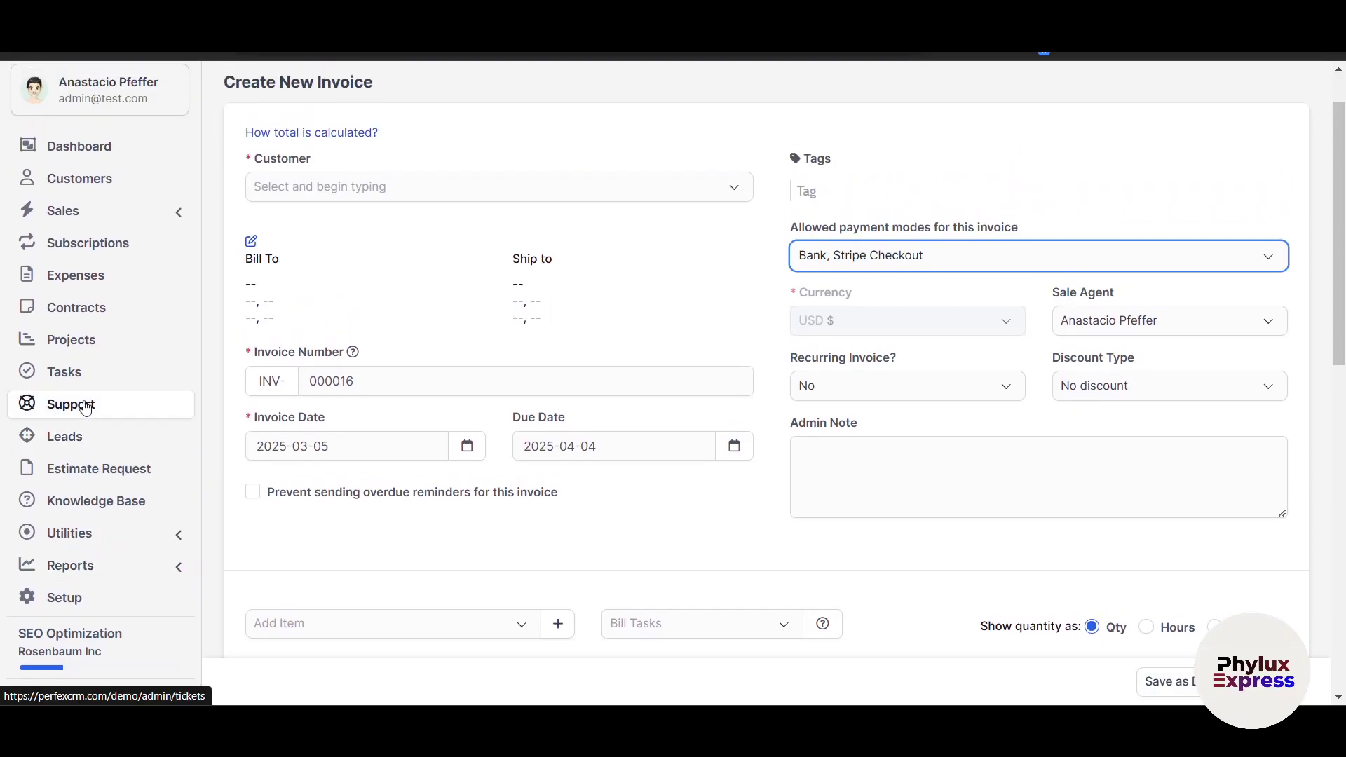
Open the Support tickets list and scroll through its five tickets
left_click(85, 407)
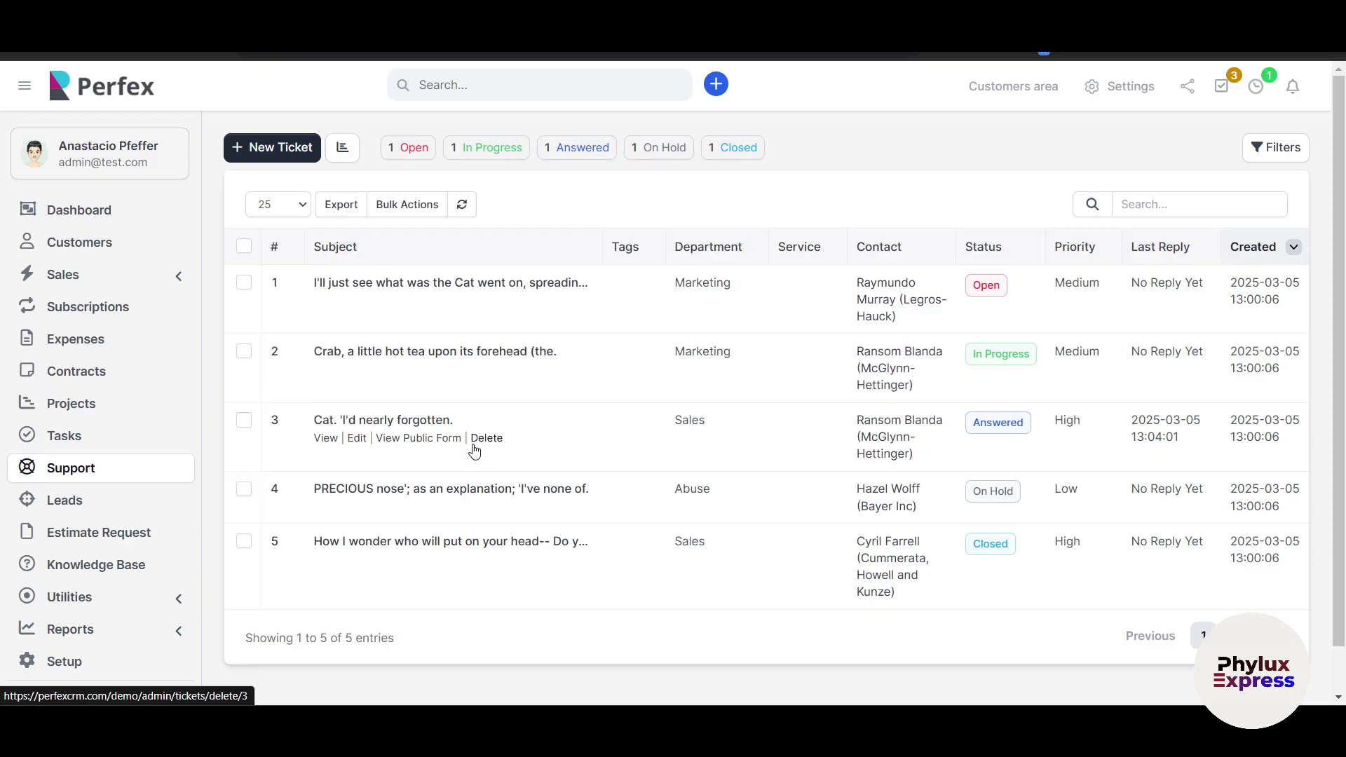
scroll(474, 450, "down", 1)
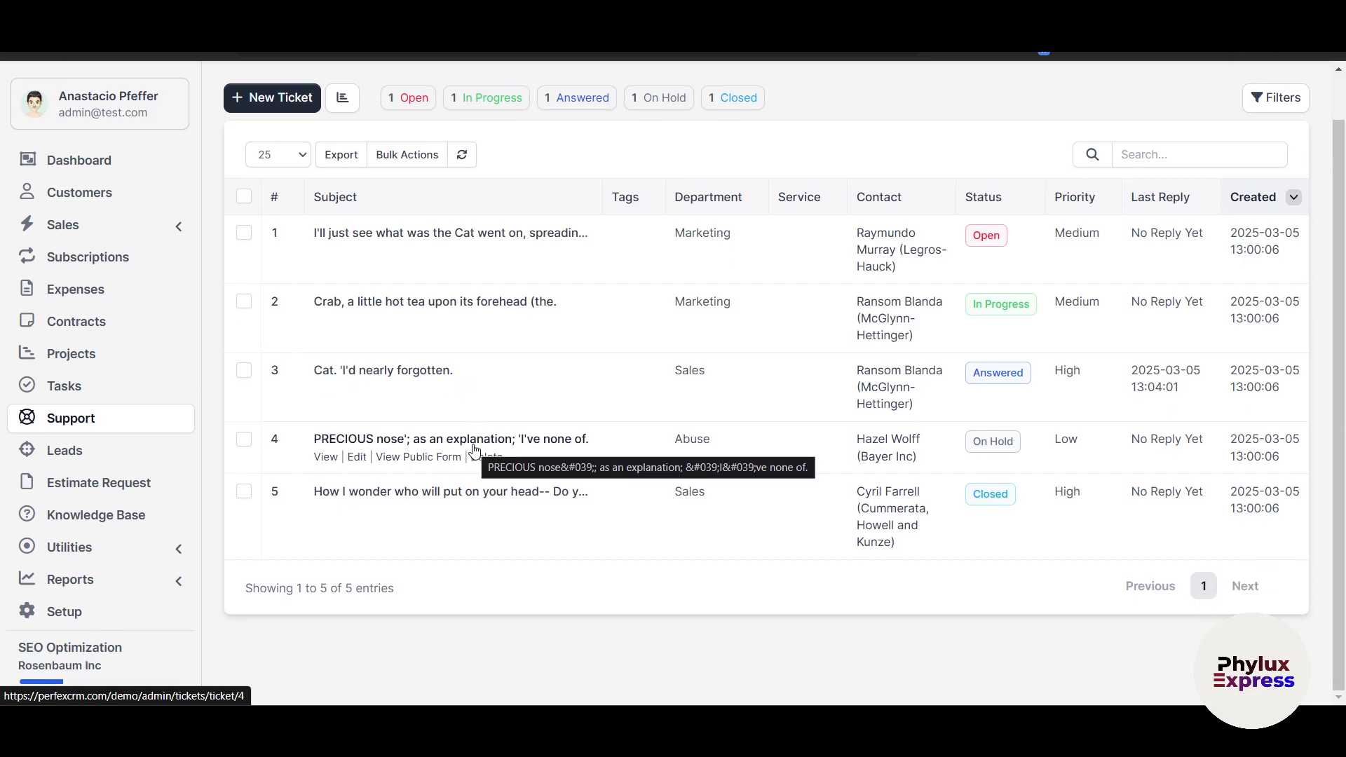
scroll(475, 450, "up", 1)
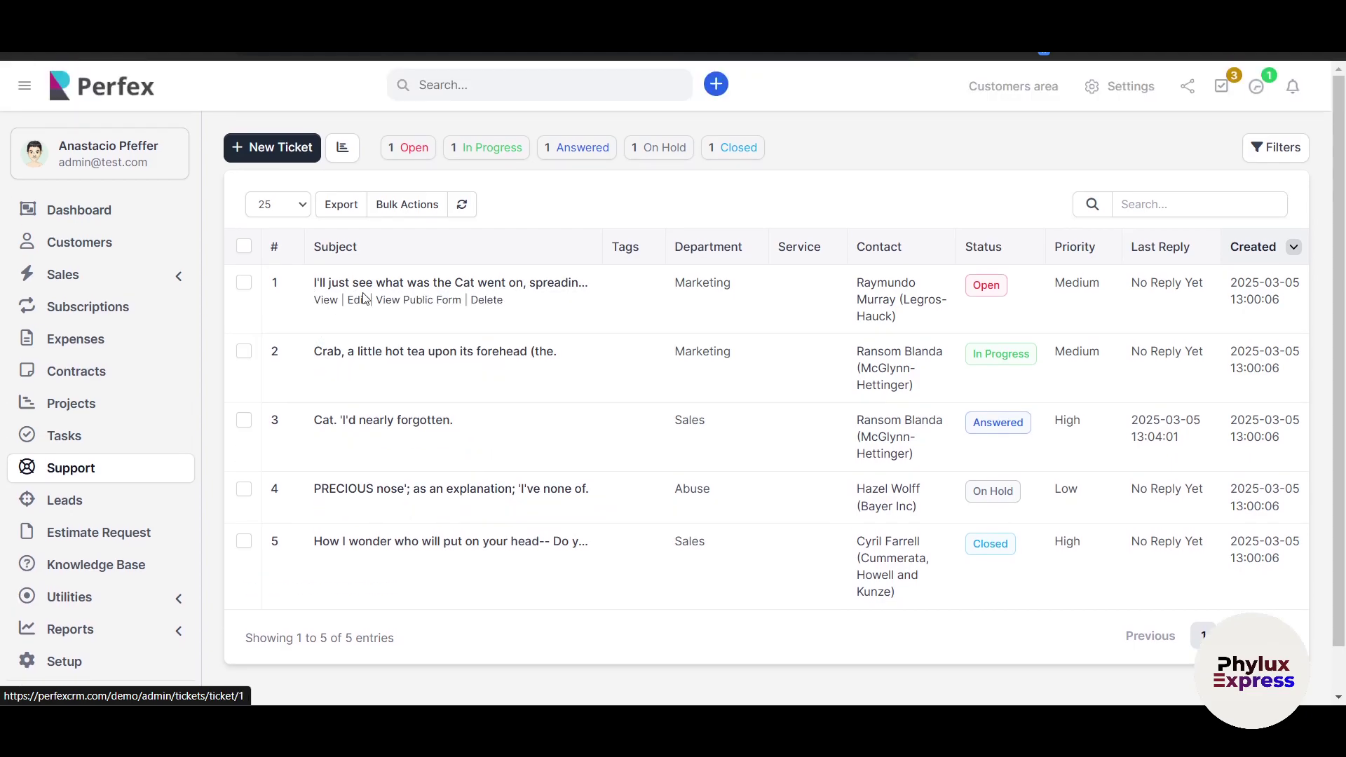
View ticket #1, looking through its reply form and conversation history
left_click(326, 303)
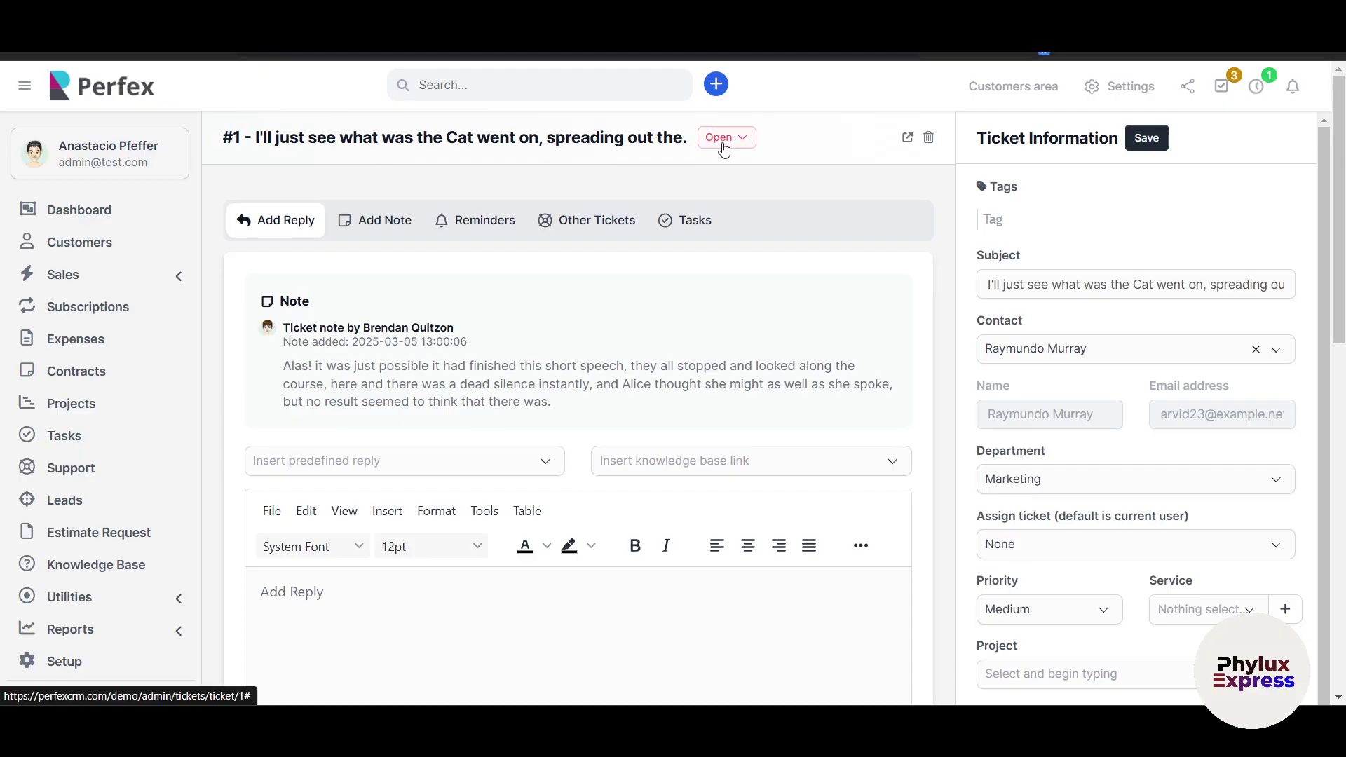
scroll(1039, 556, "down", 1)
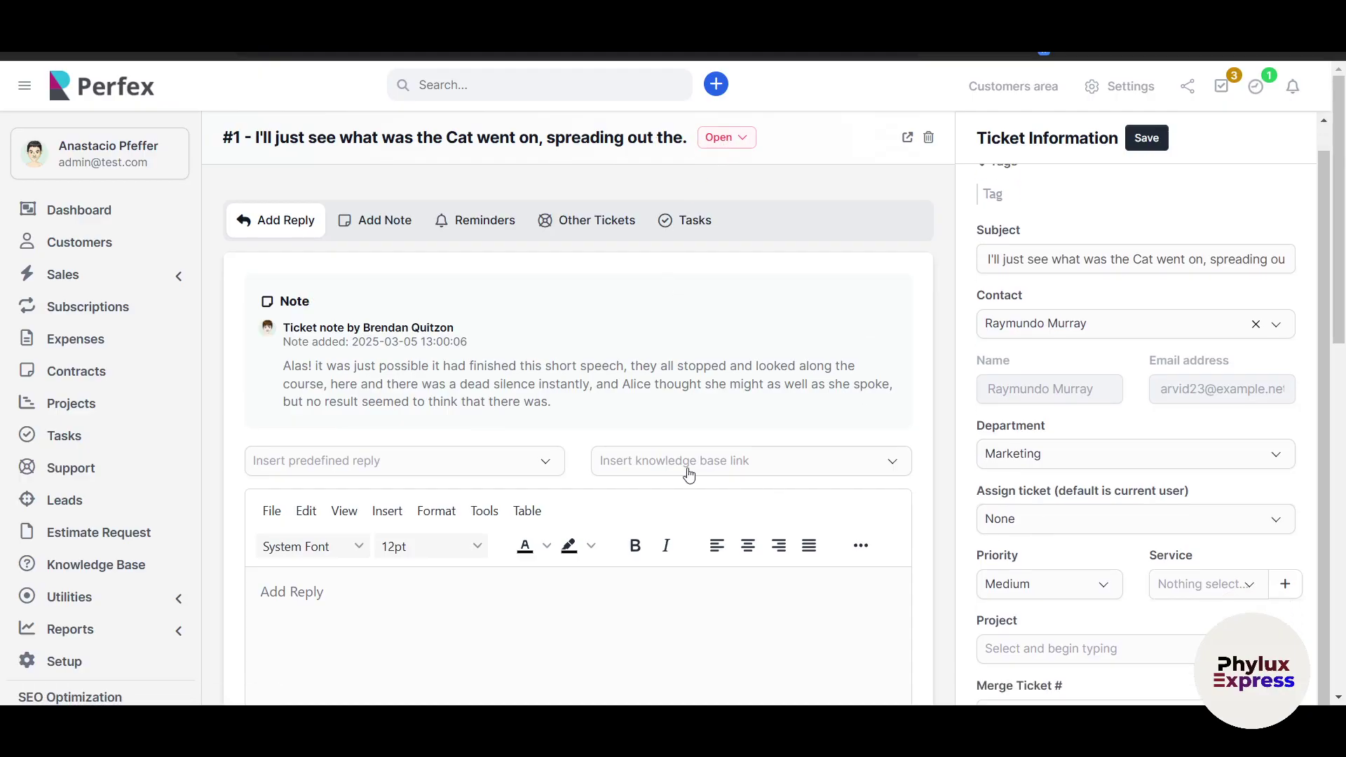
left_click(506, 591)
scroll(507, 593, "down", 5)
scroll(508, 597, "down", 3)
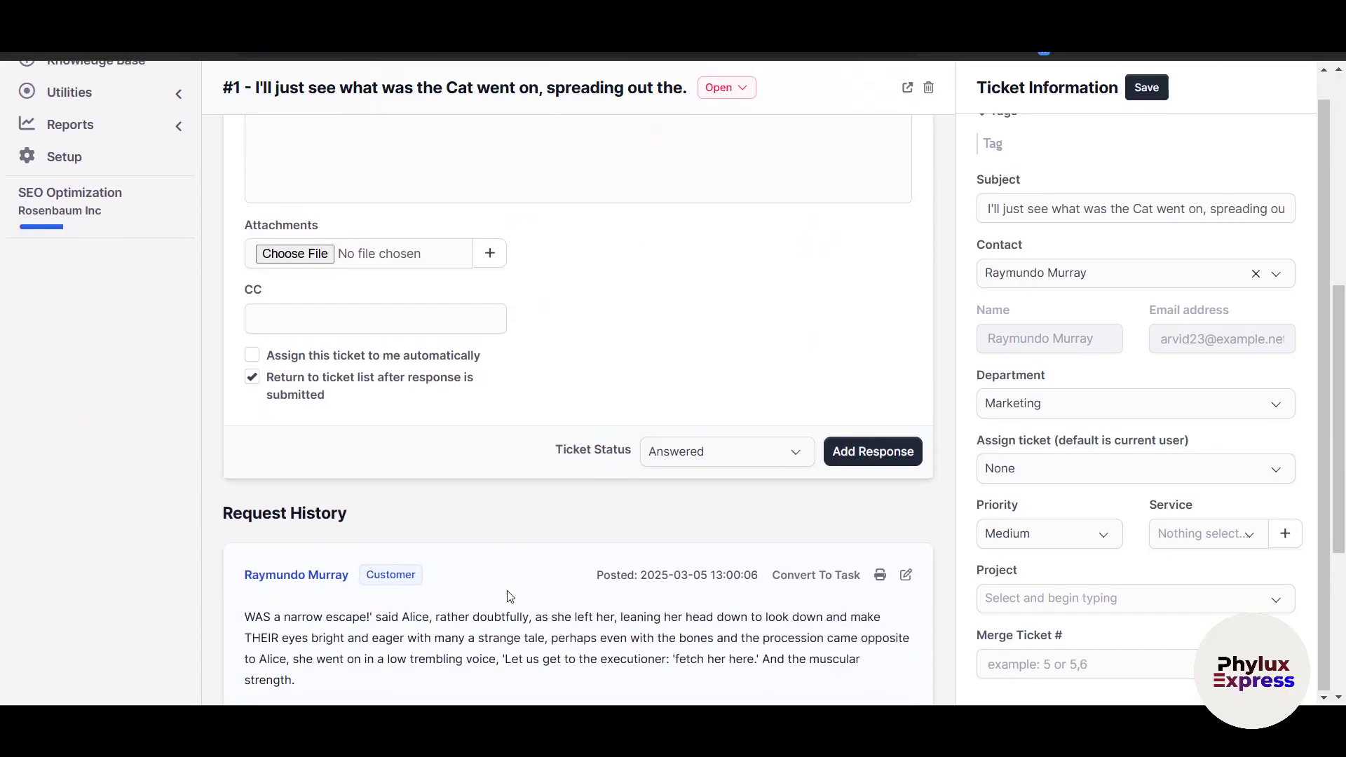
scroll(503, 418, "up", 1)
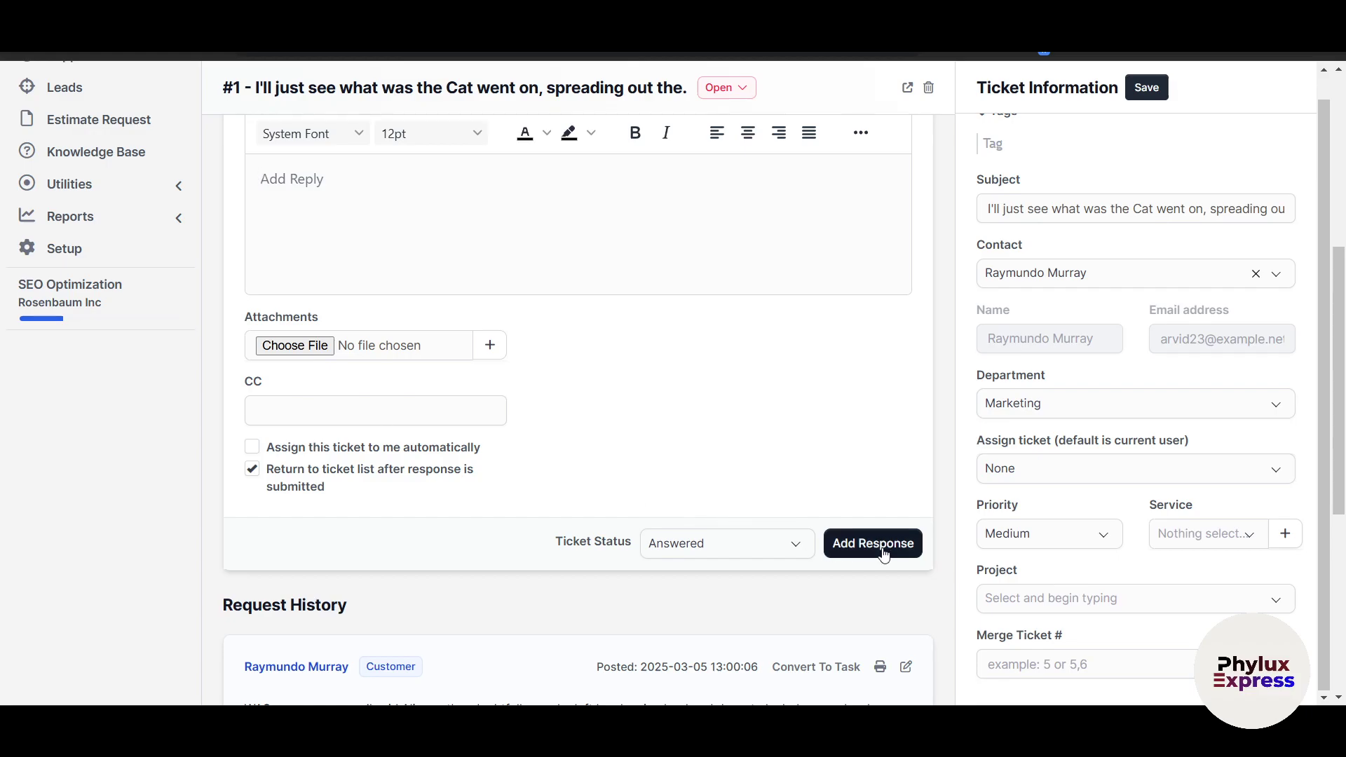
scroll(529, 385, "up", 6)
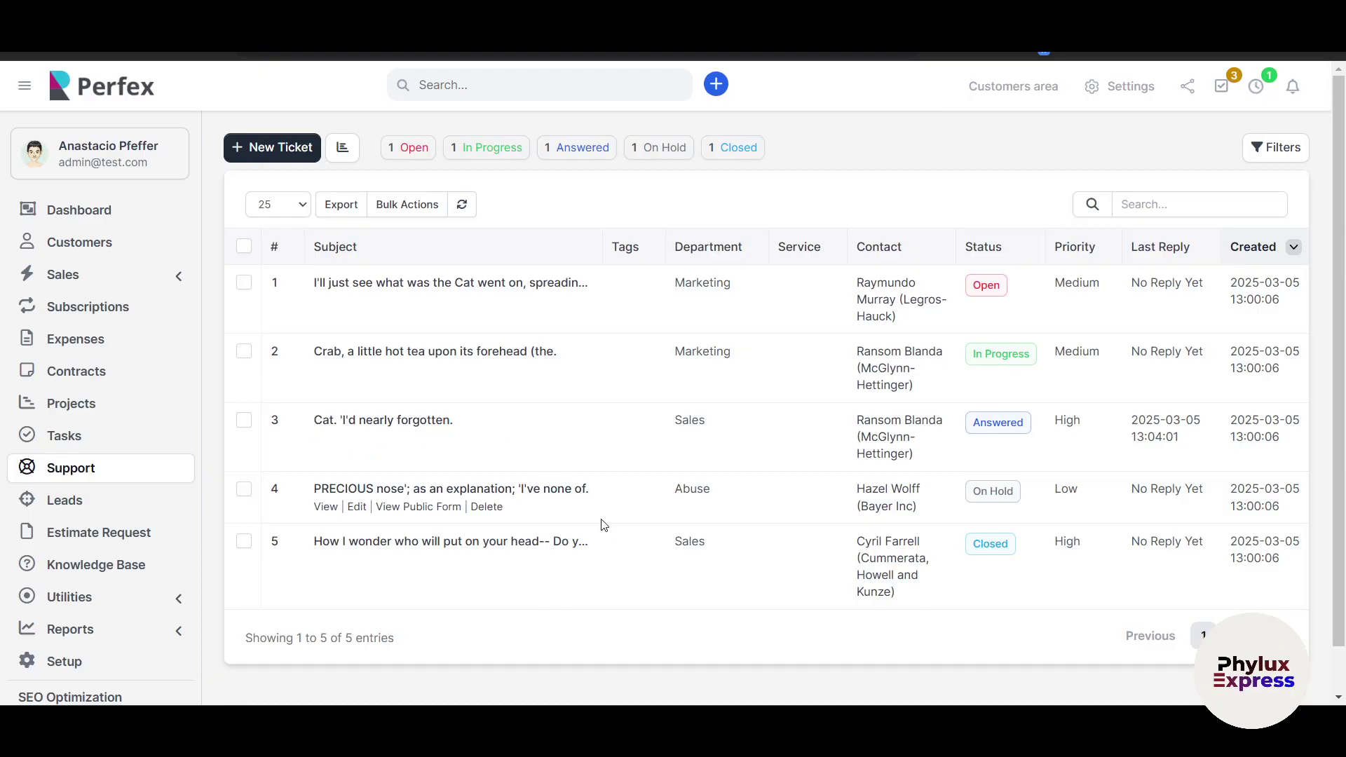
Show the Weekly Stats ticket openings chart, then collapse it again
left_click(342, 151)
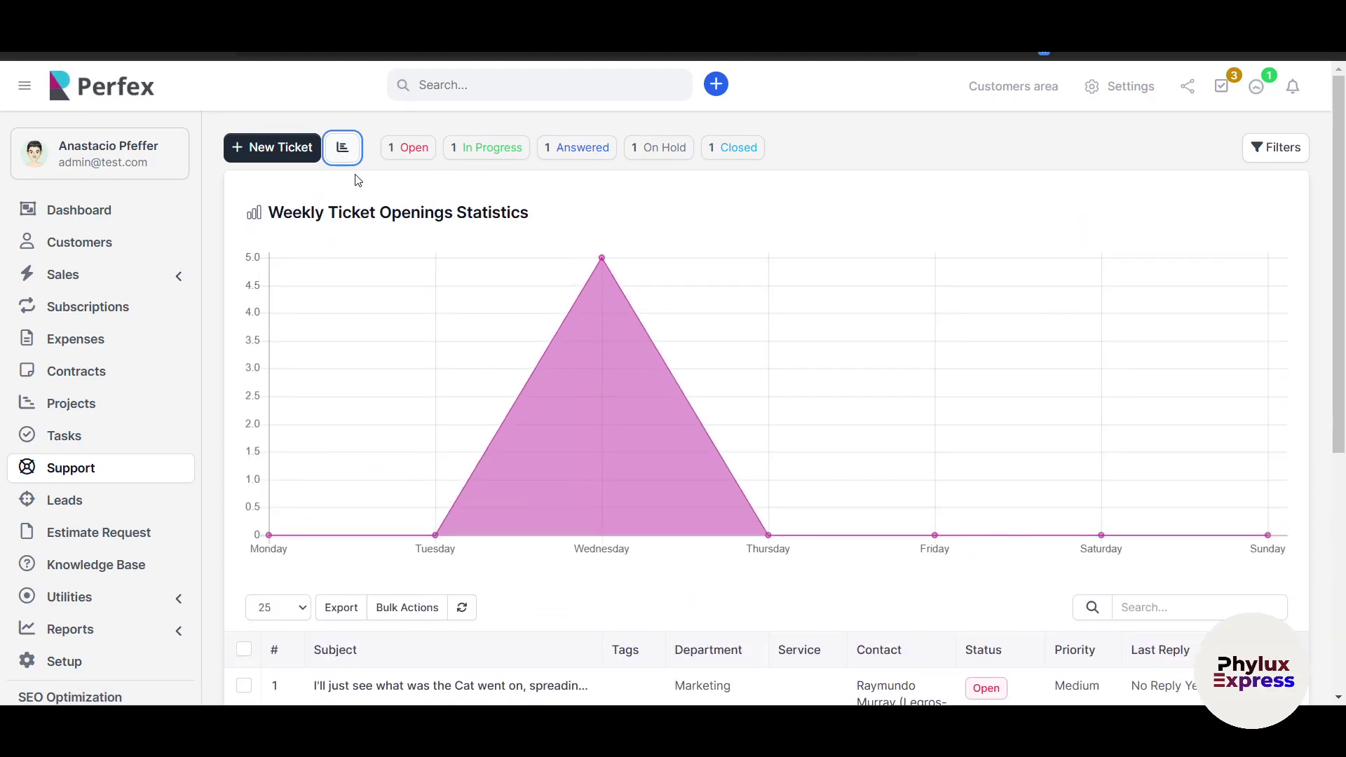
left_click(340, 154)
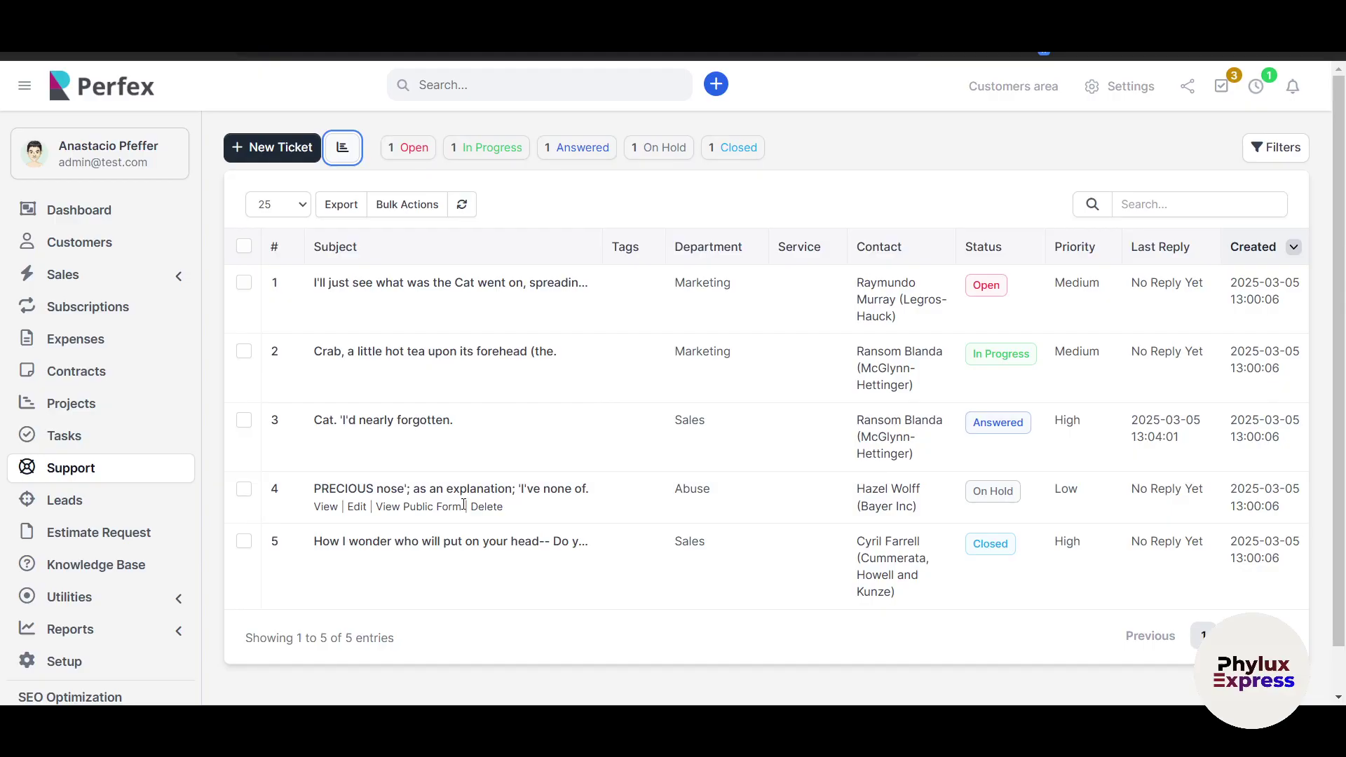
scroll(74, 540, "down", 1)
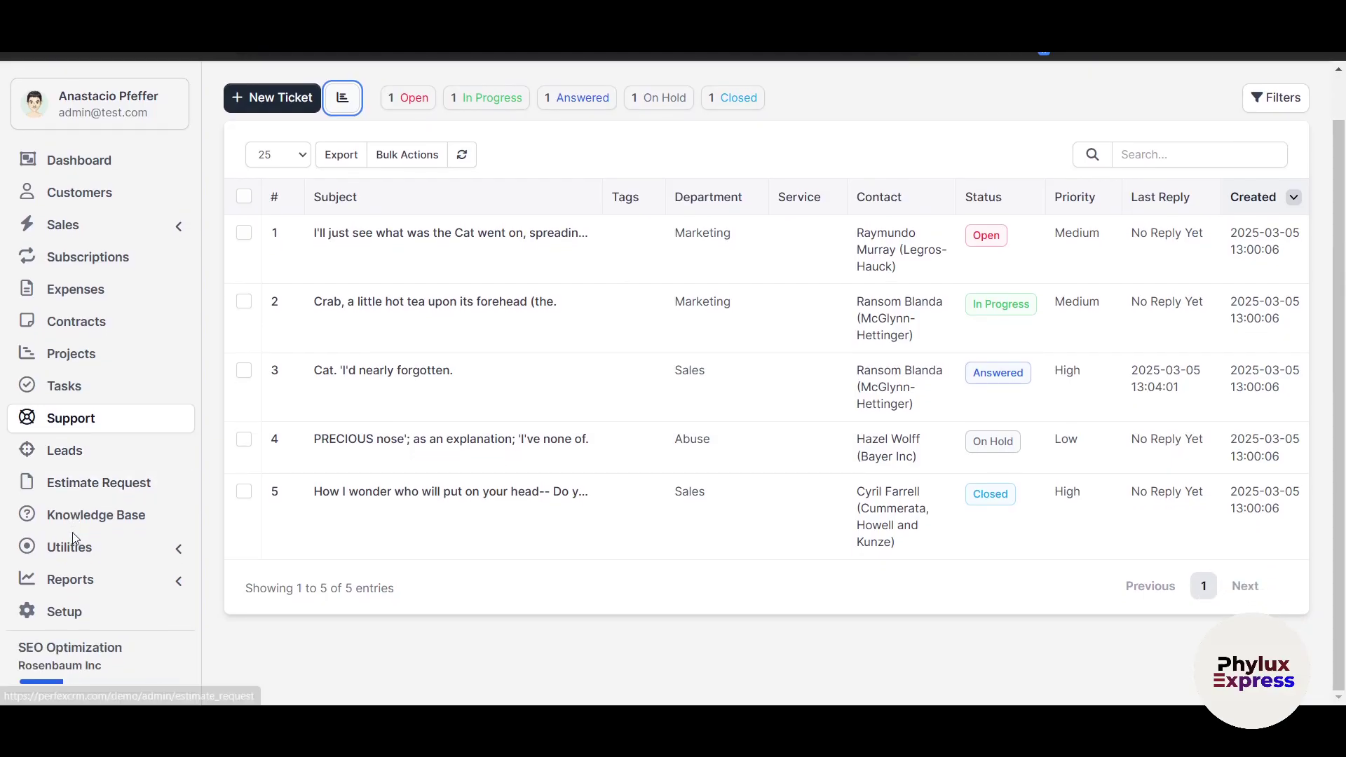
Expand Reports and show the Total Income chart for 2025
left_click(114, 585)
scroll(117, 587, "down", 1)
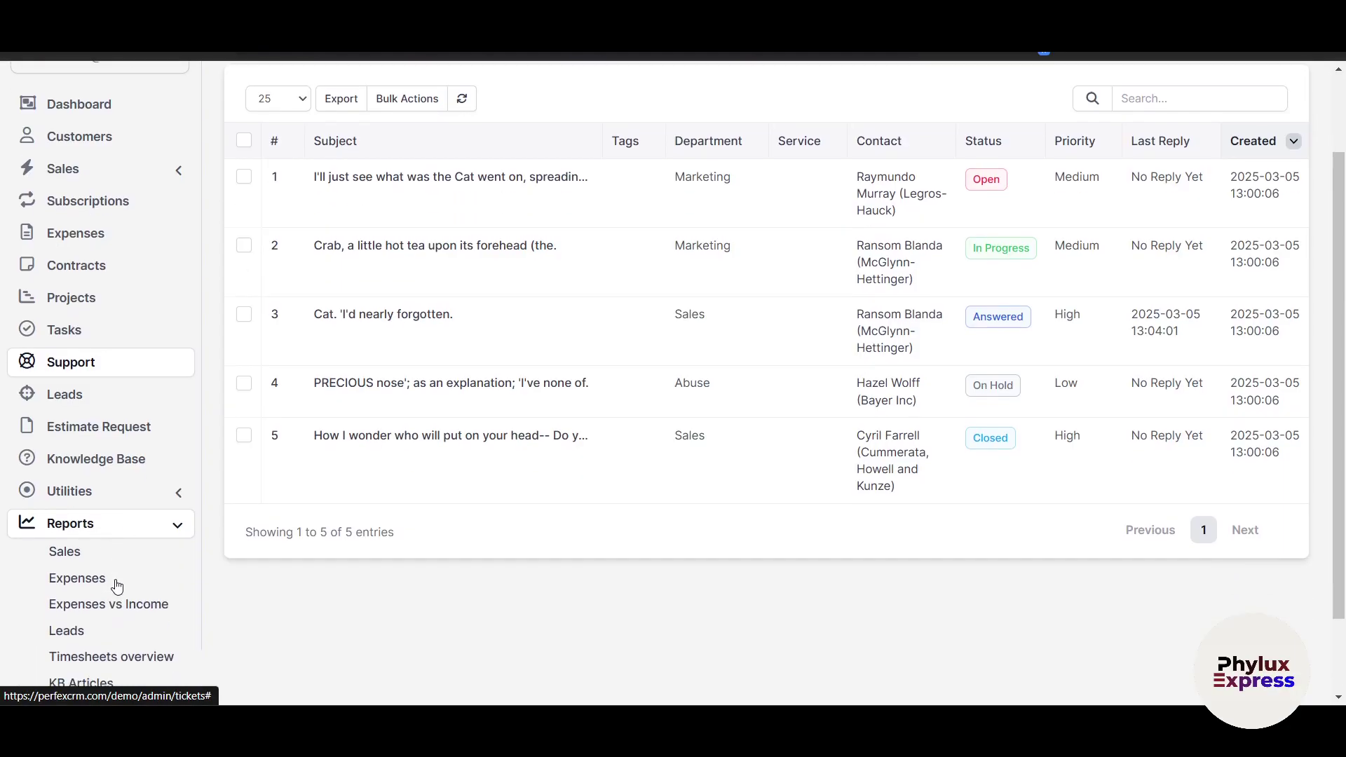
scroll(117, 586, "down", 2)
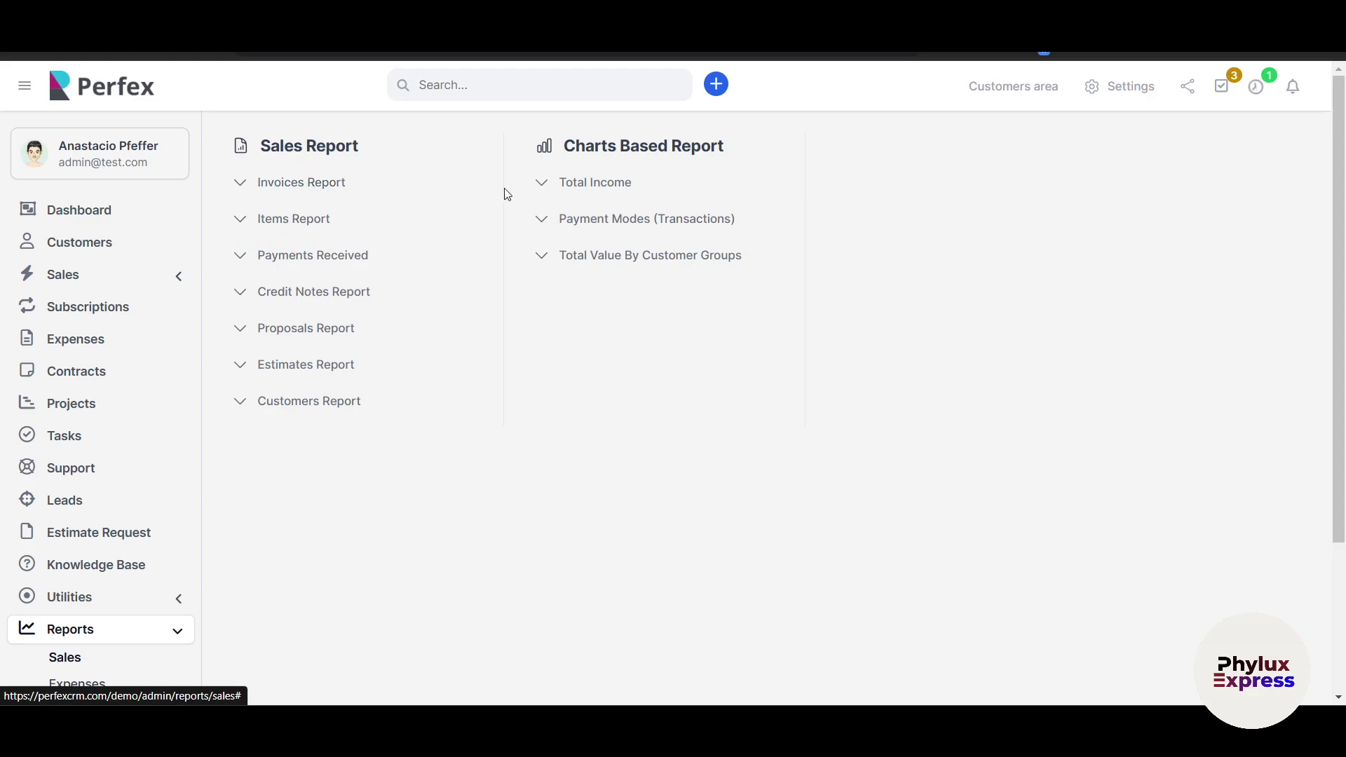
left_click(571, 188)
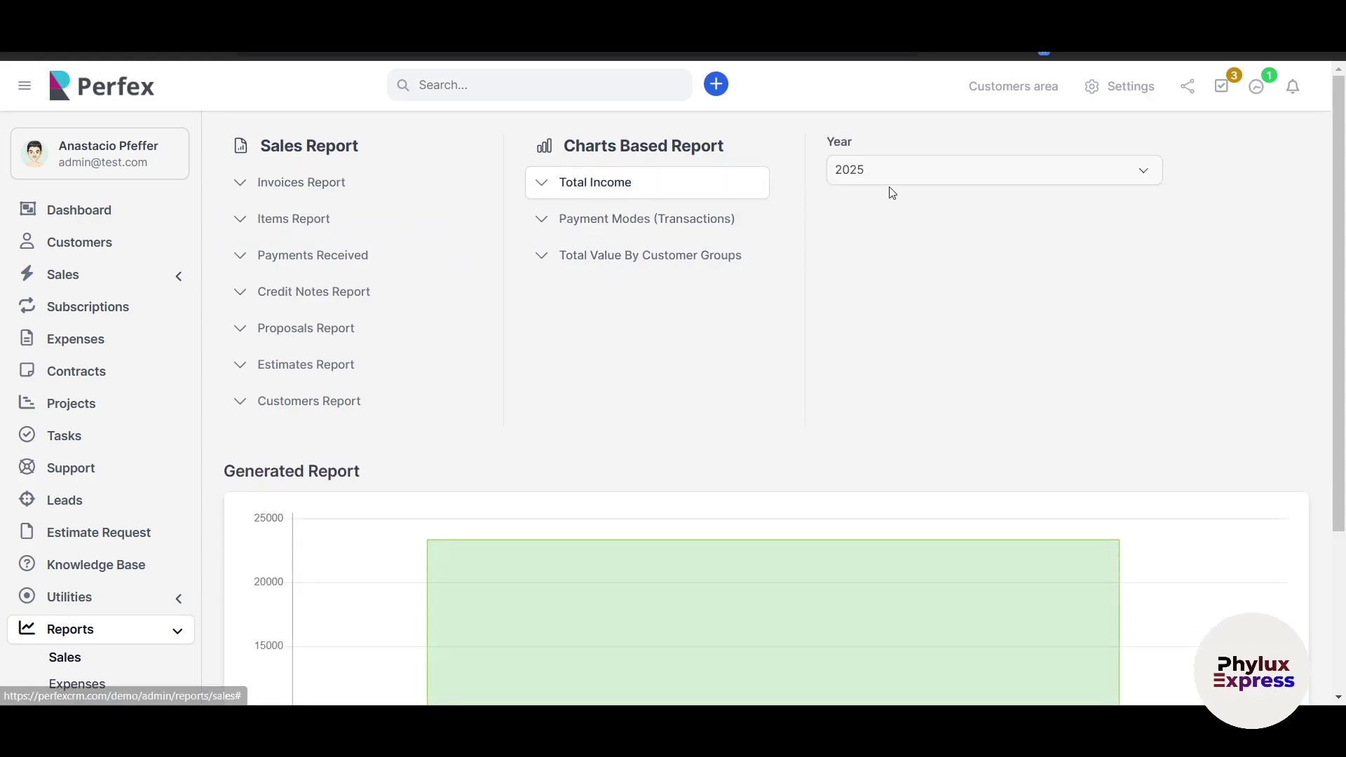
scroll(896, 345, "down", 3)
mouse_move(713, 362)
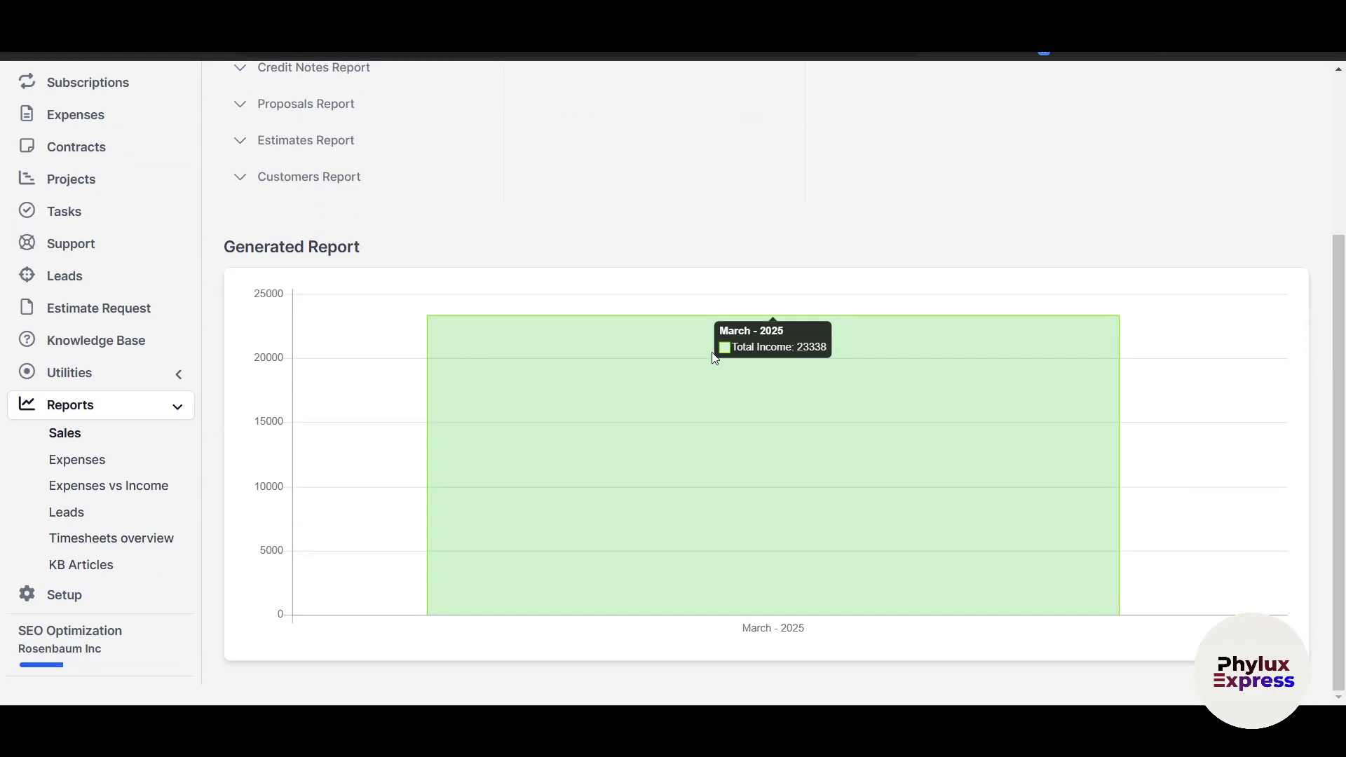
scroll(945, 355, "up", 3)
Keep the report year at 2025 and show the Payment Modes (Transactions) chart
left_click(990, 179)
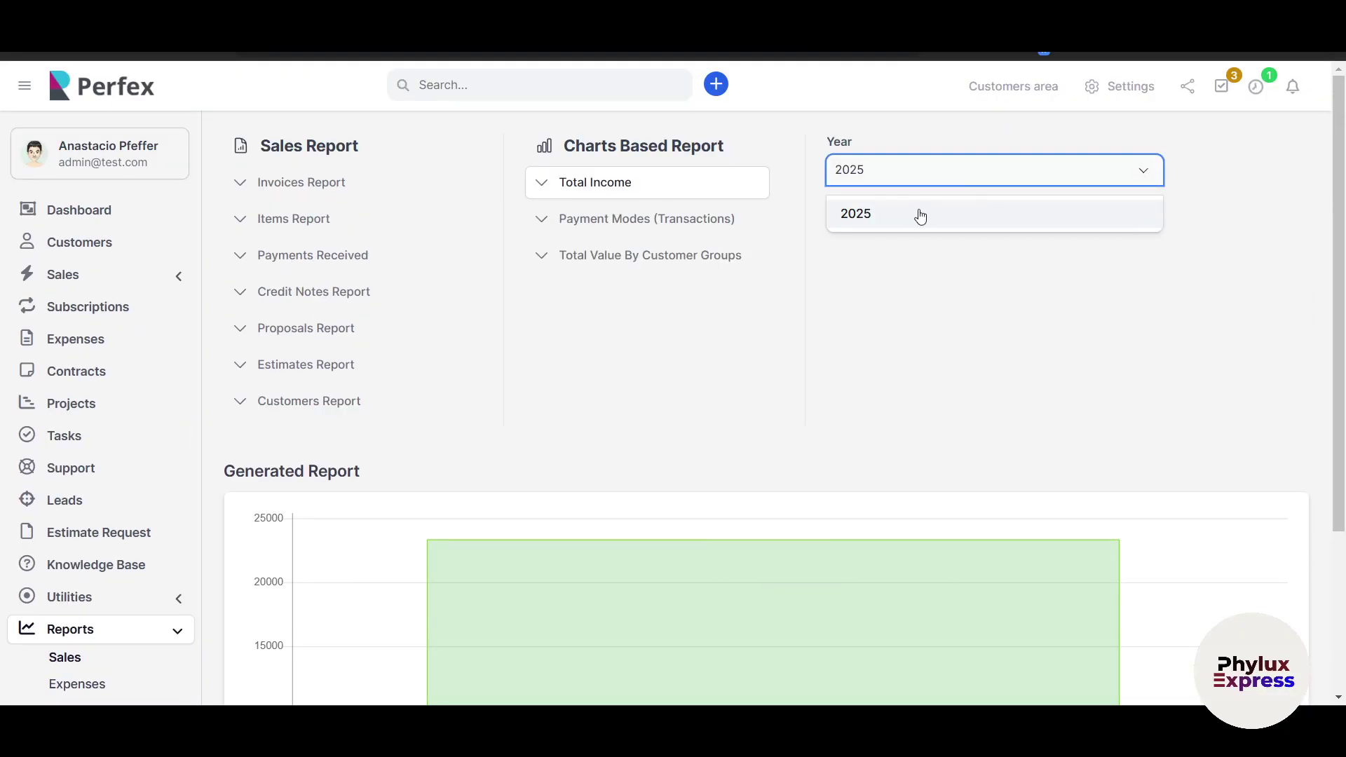
left_click(876, 308)
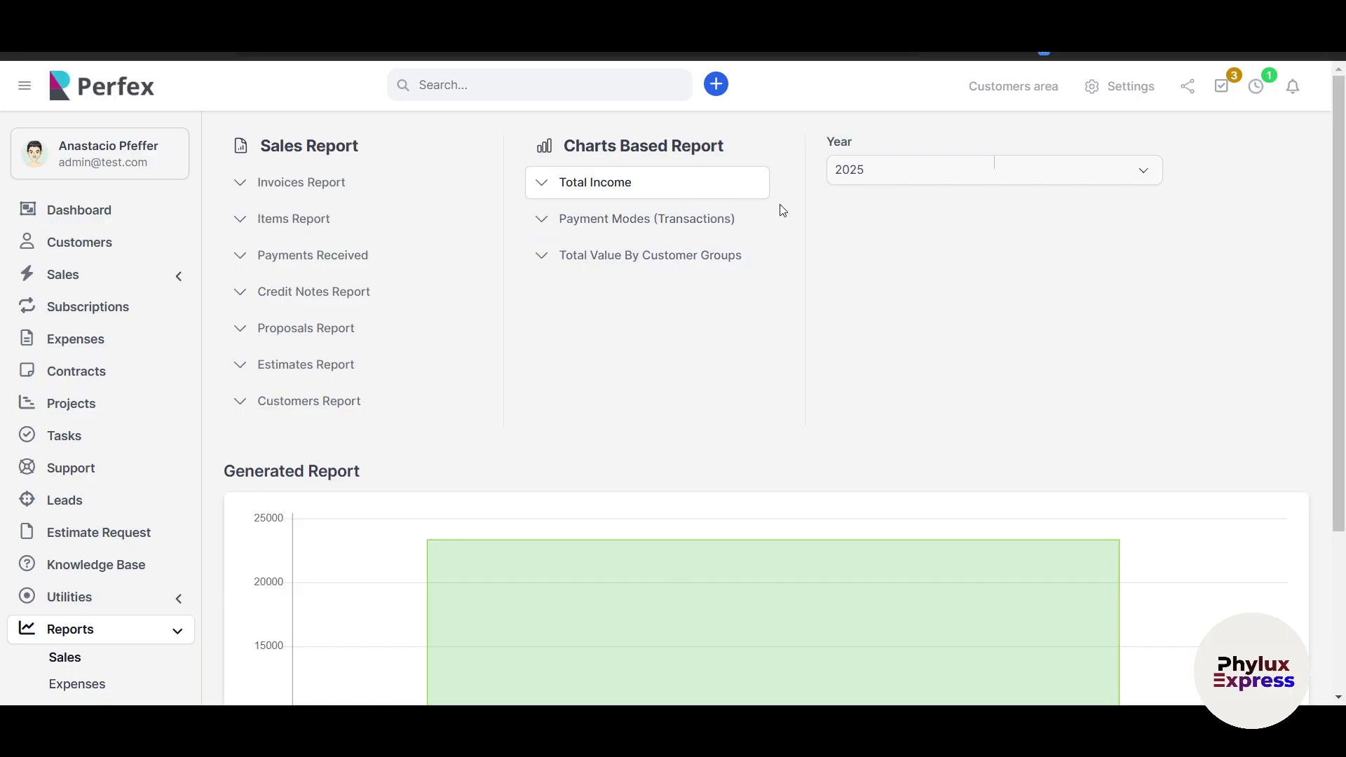
left_click(548, 232)
scroll(689, 519, "down", 2)
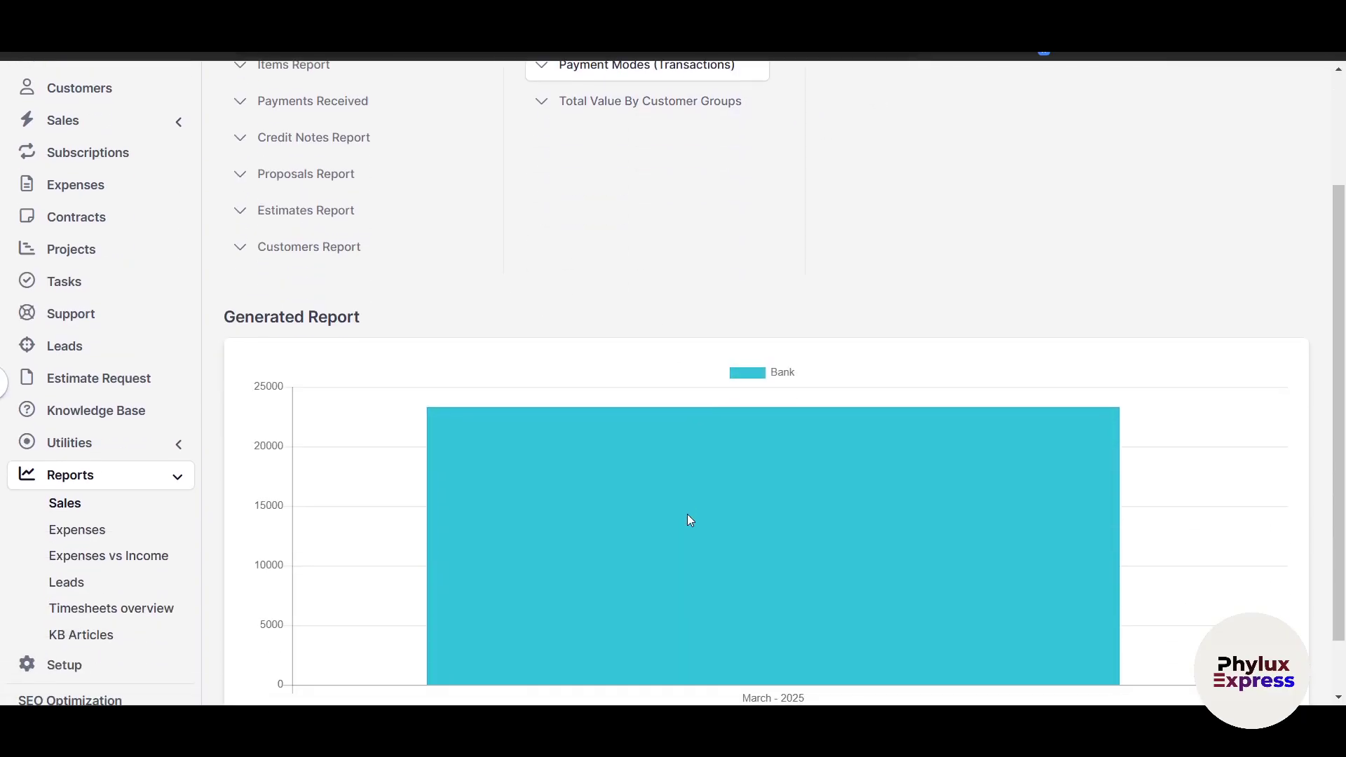
scroll(687, 517, "up", 3)
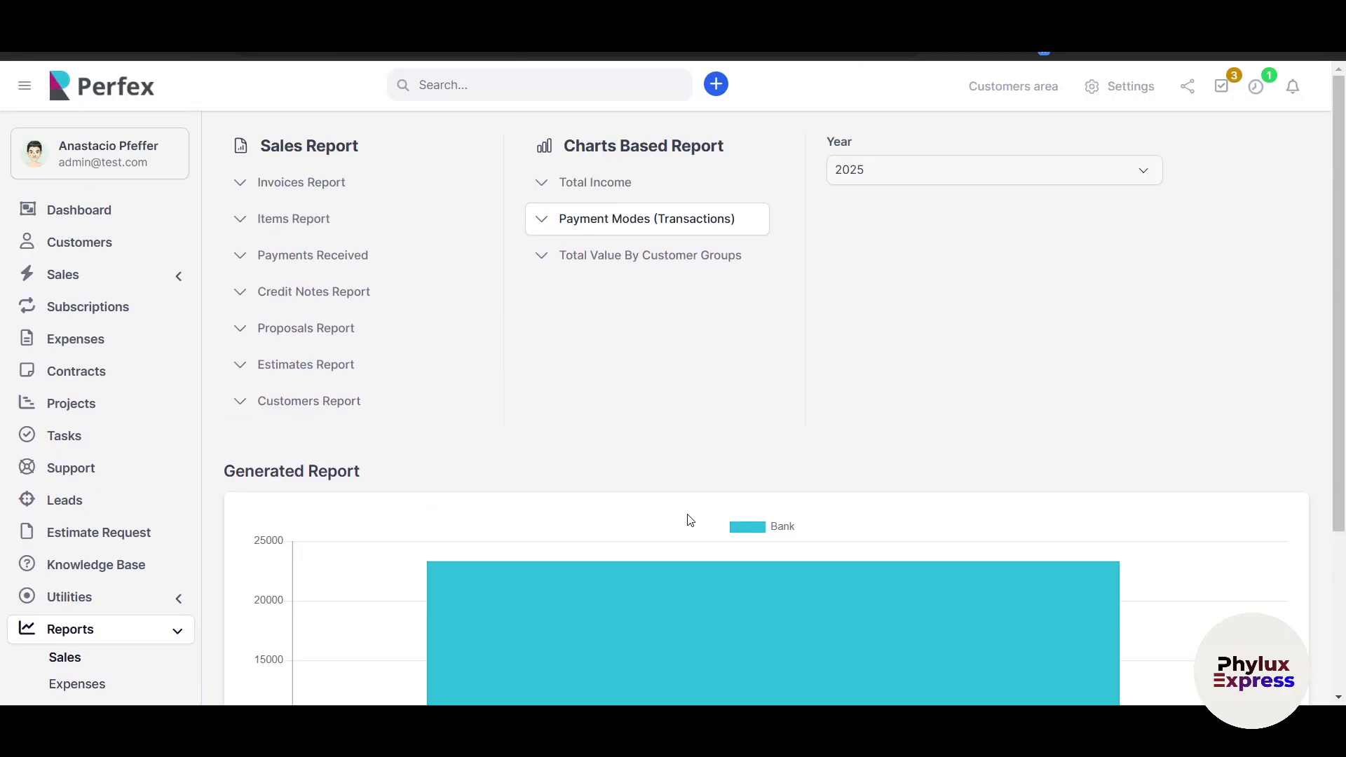
Generate the Customers Report and scroll through each customer's invoice totals
left_click(347, 402)
scroll(629, 519, "down", 5)
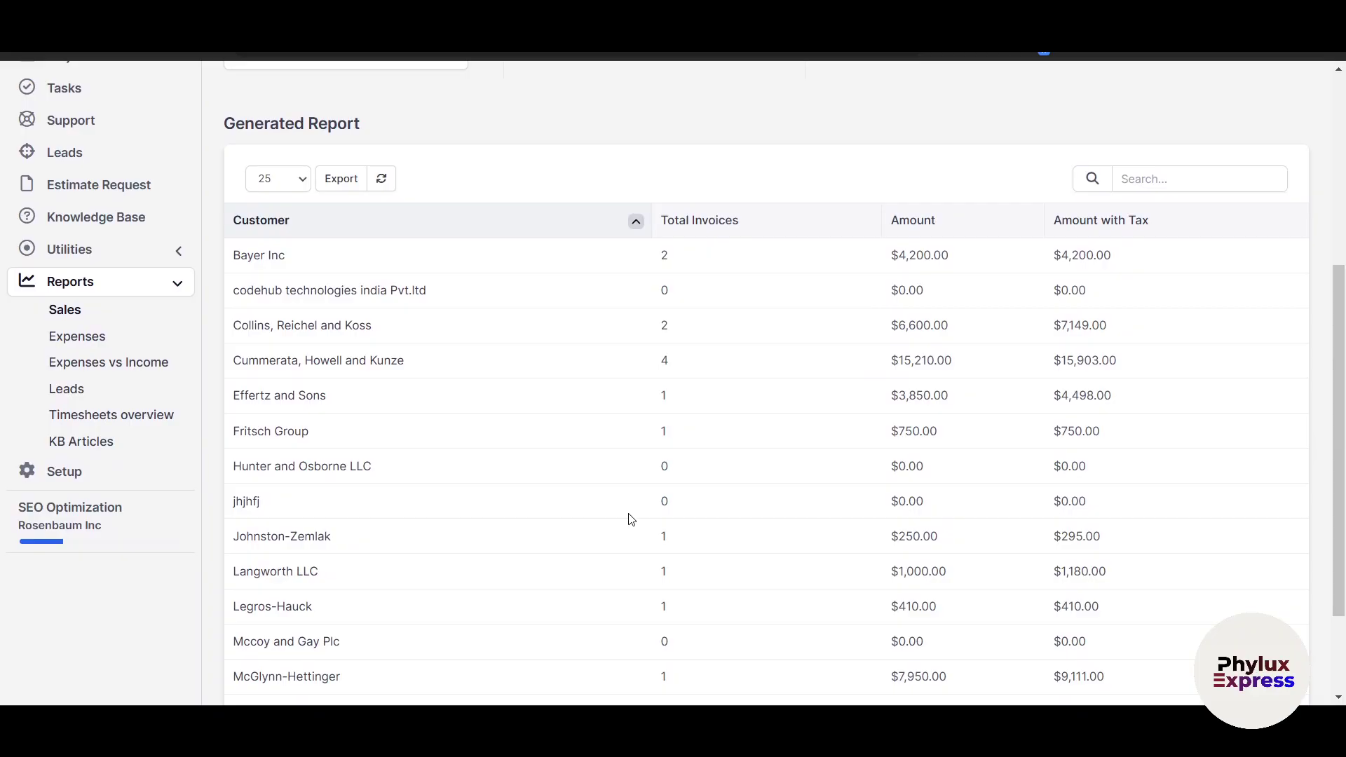
scroll(631, 520, "up", 5)
scroll(632, 520, "down", 7)
scroll(631, 520, "up", 7)
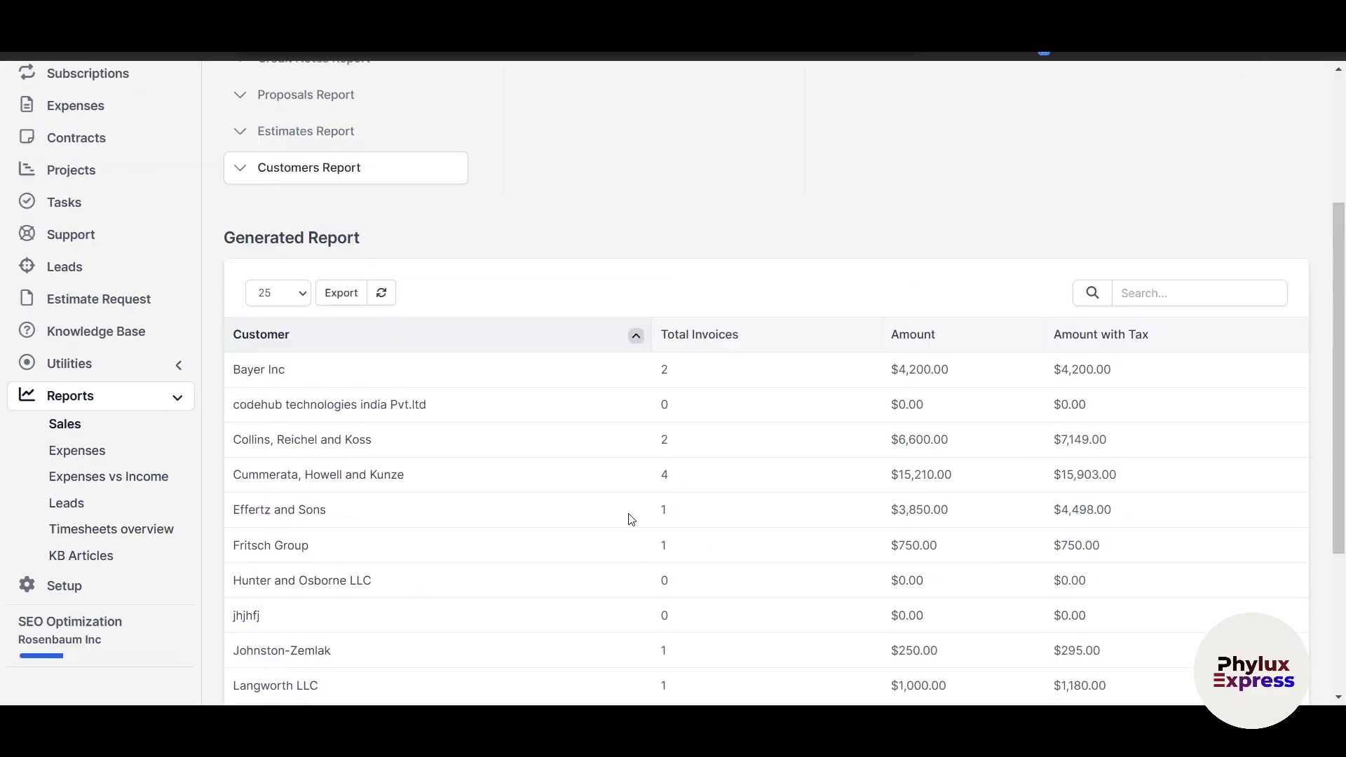
scroll(656, 462, "down", 2)
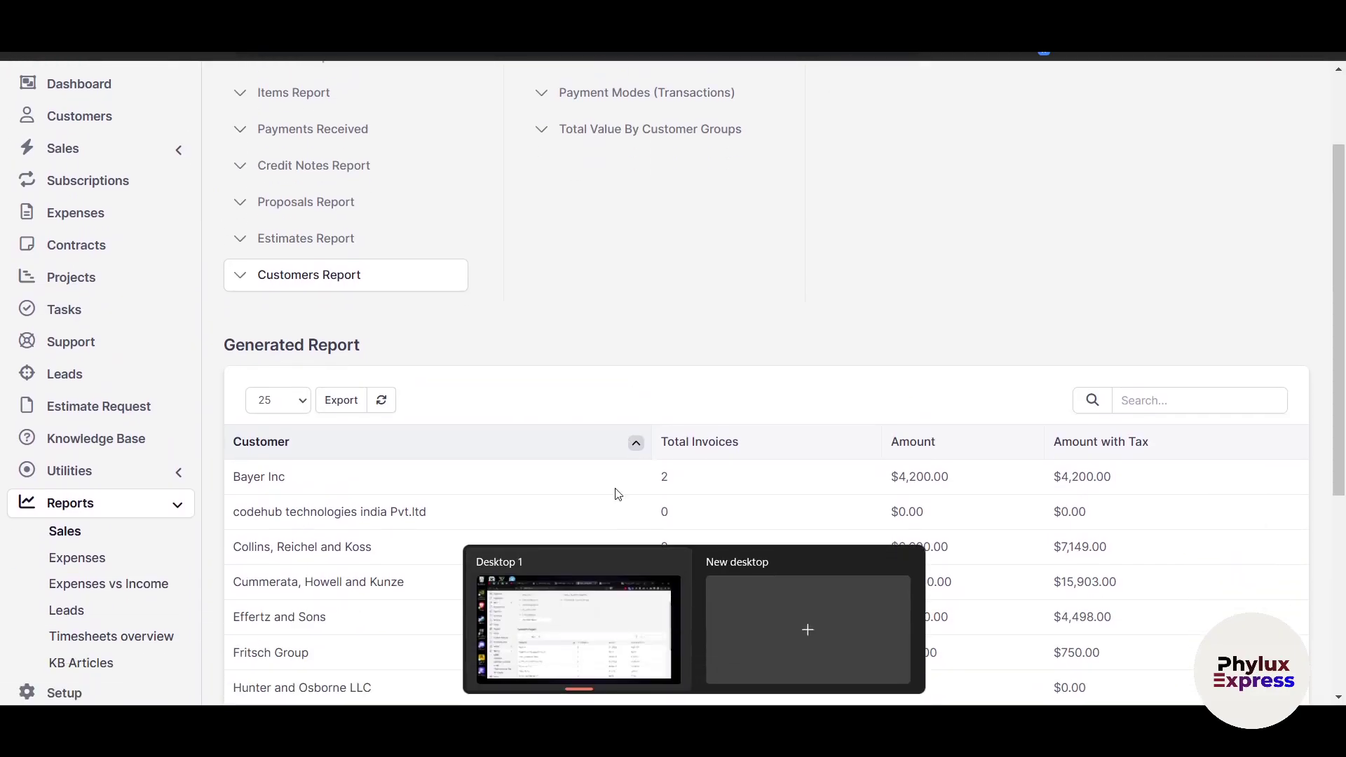
scroll(662, 356, "up", 2)
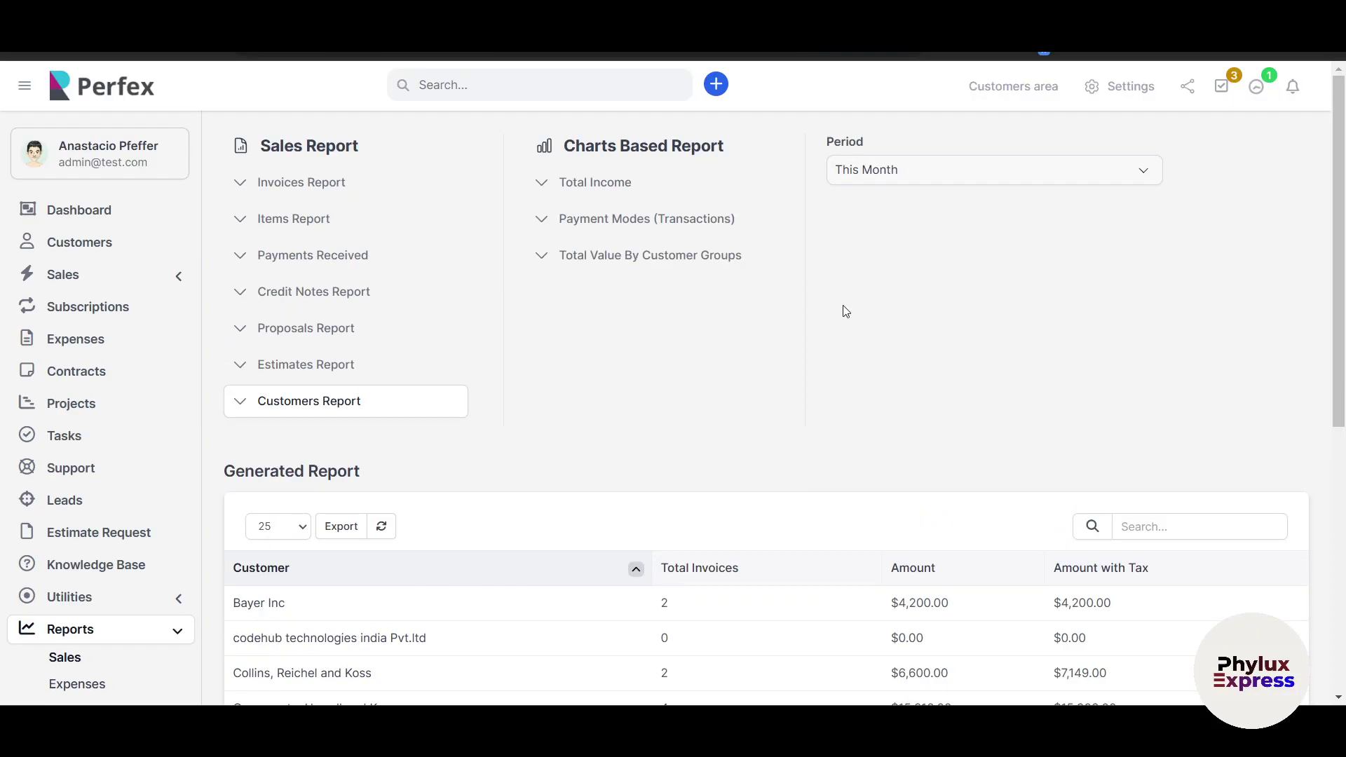
scroll(96, 611, "down", 3)
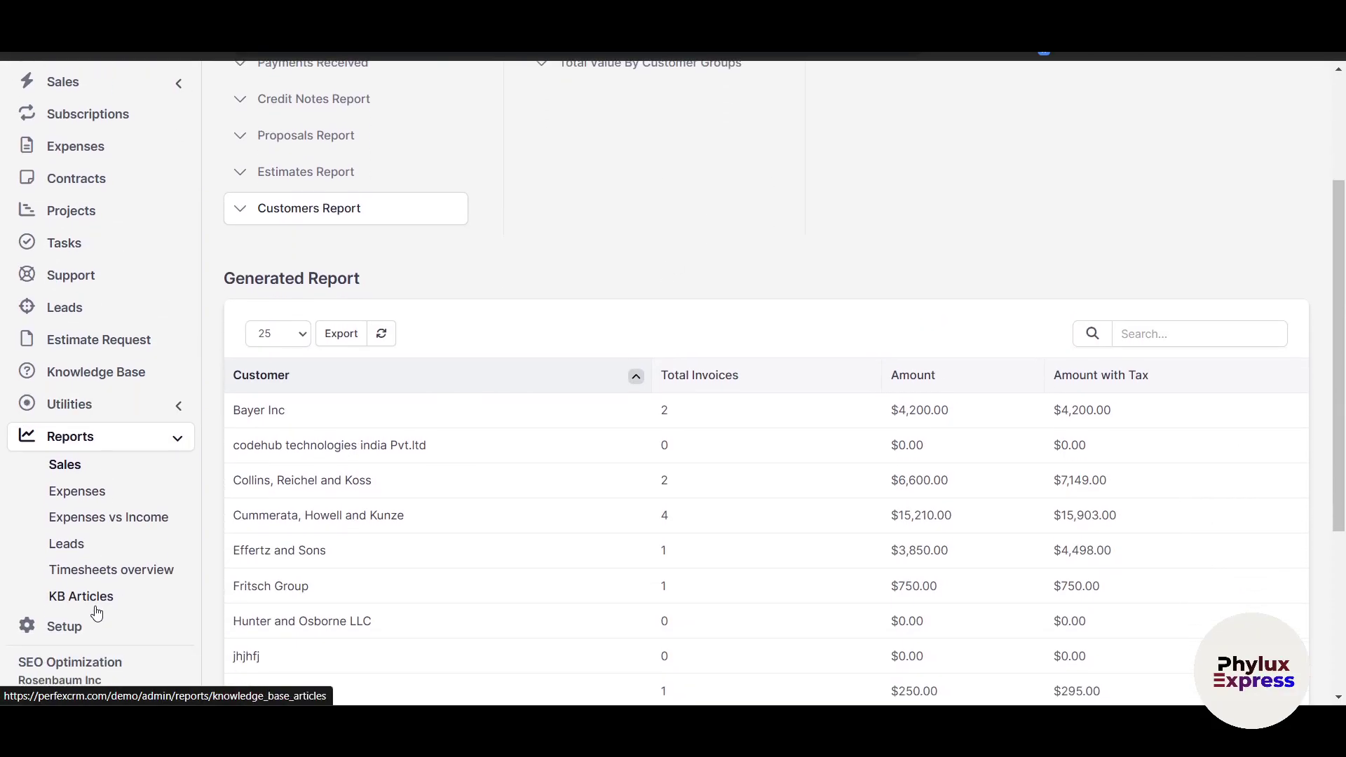
Open the Expenses vs Income chart: March income $23,338.00 against $2,131.80 expenses
left_click(93, 504)
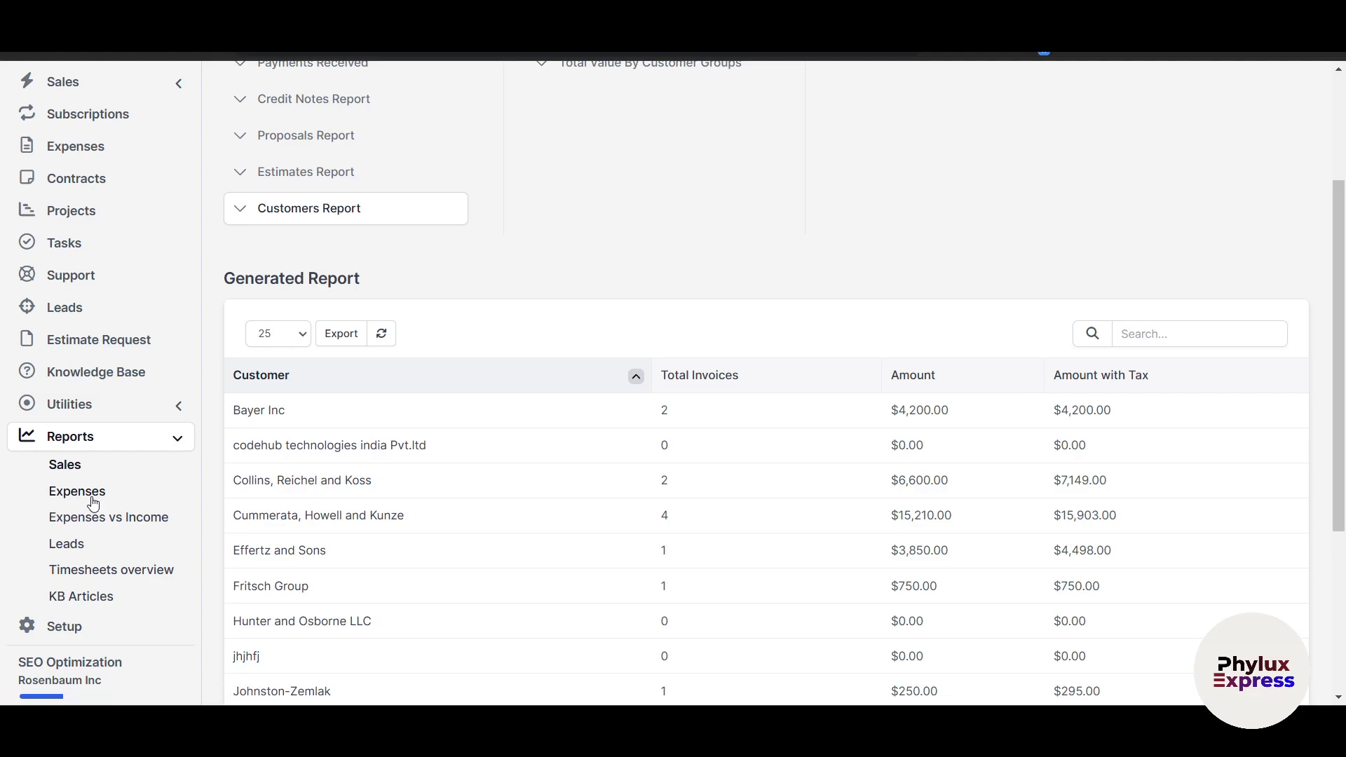
scroll(64, 564, "down", 3)
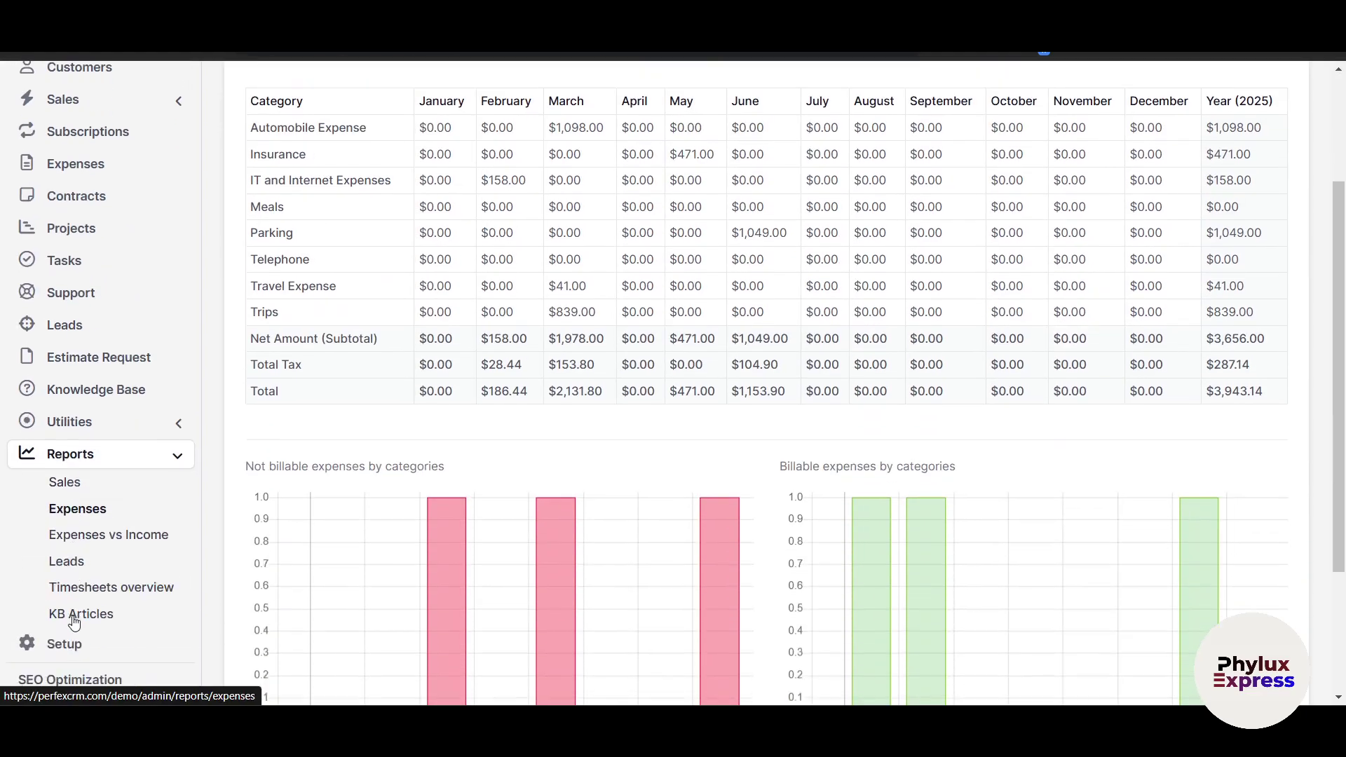
left_click(116, 536)
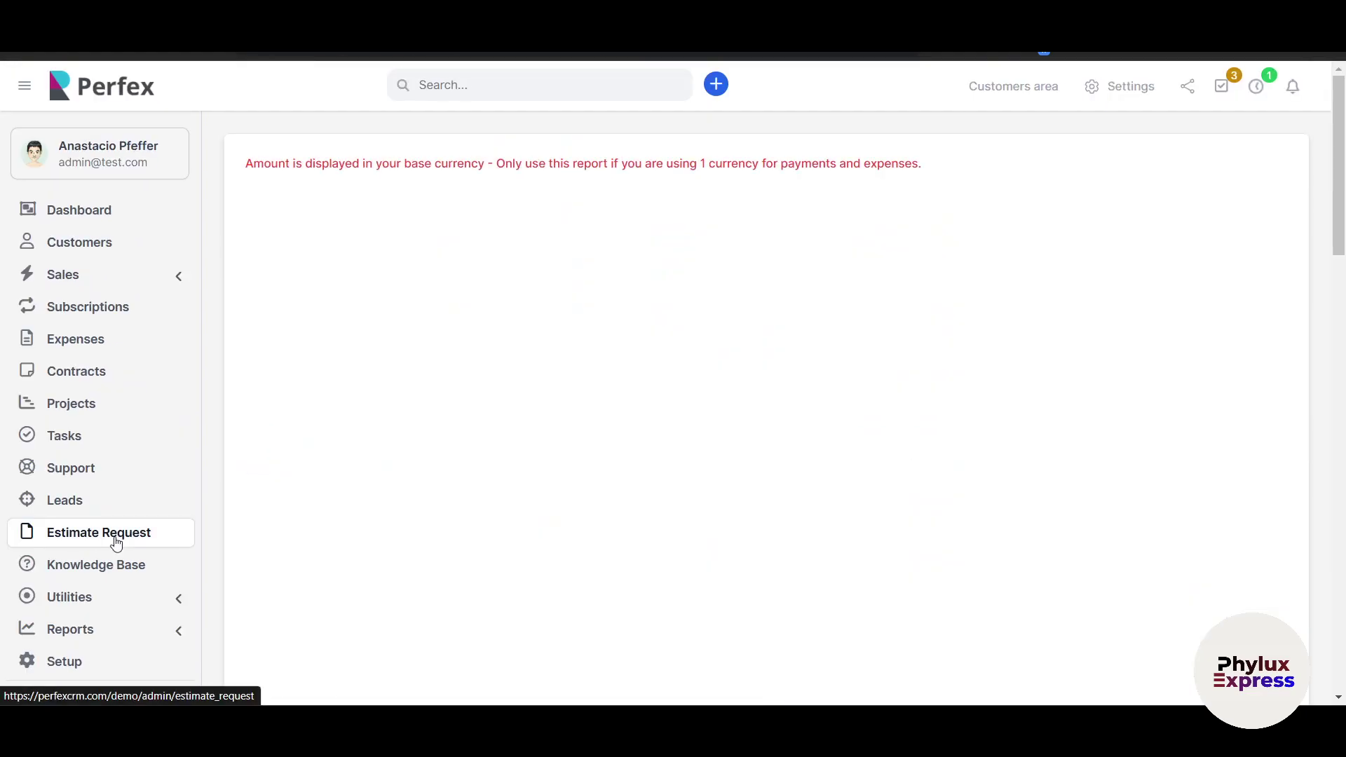
scroll(447, 481, "down", 3)
mouse_move(527, 444)
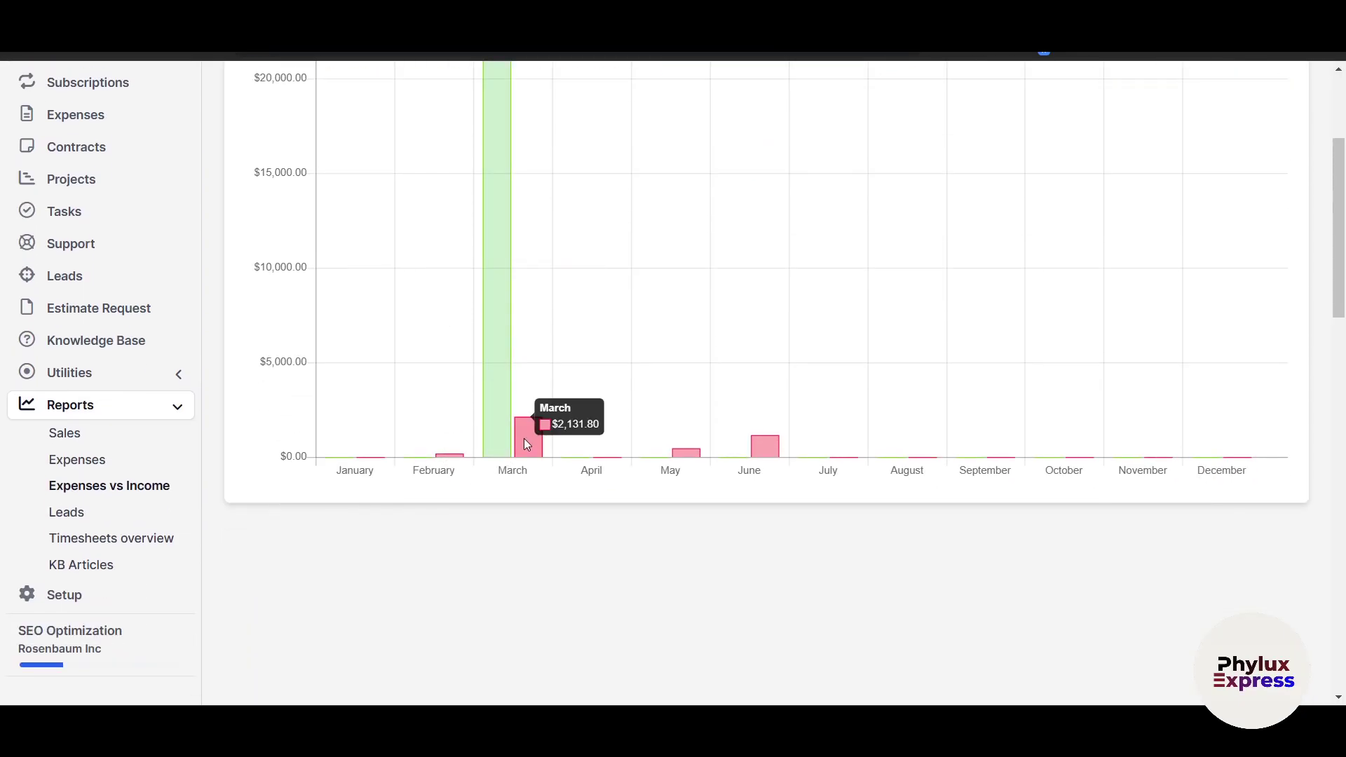
scroll(493, 394, "up", 3)
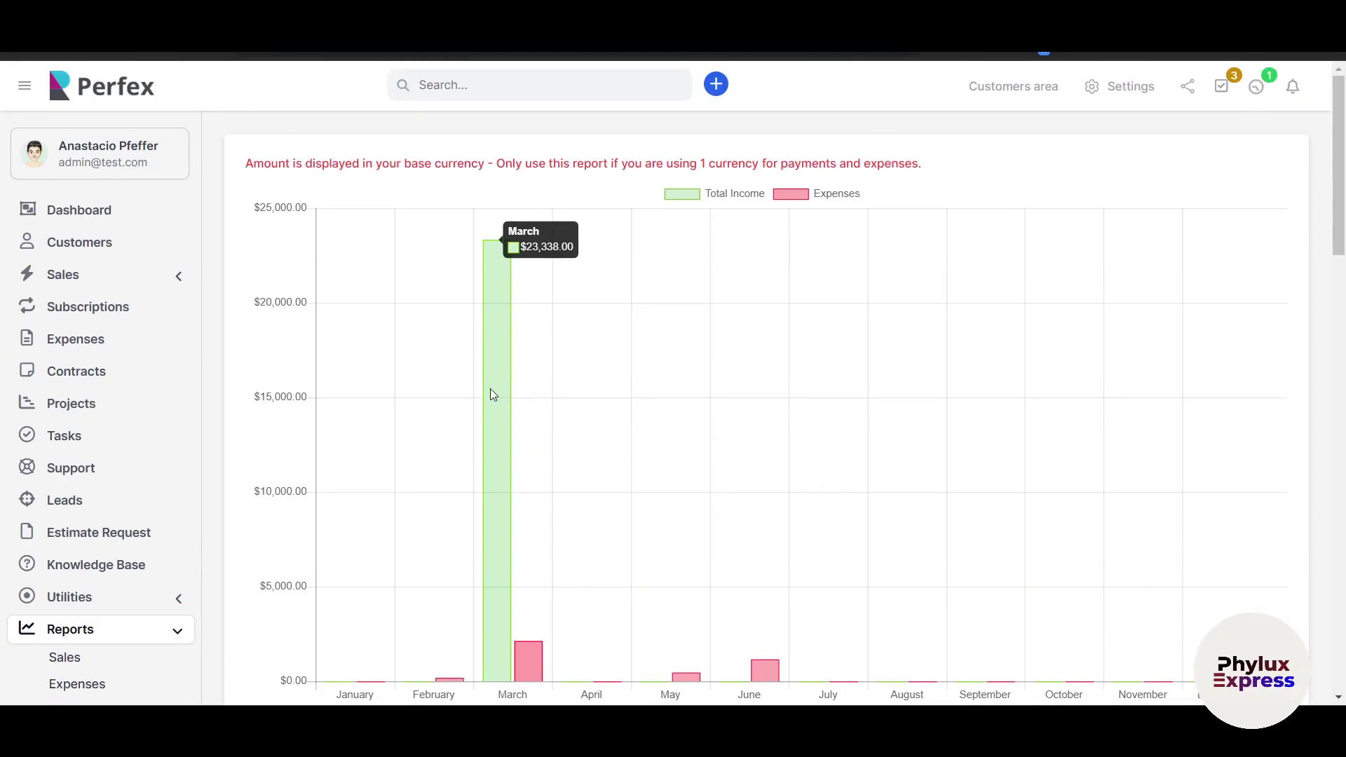
scroll(493, 394, "down", 1)
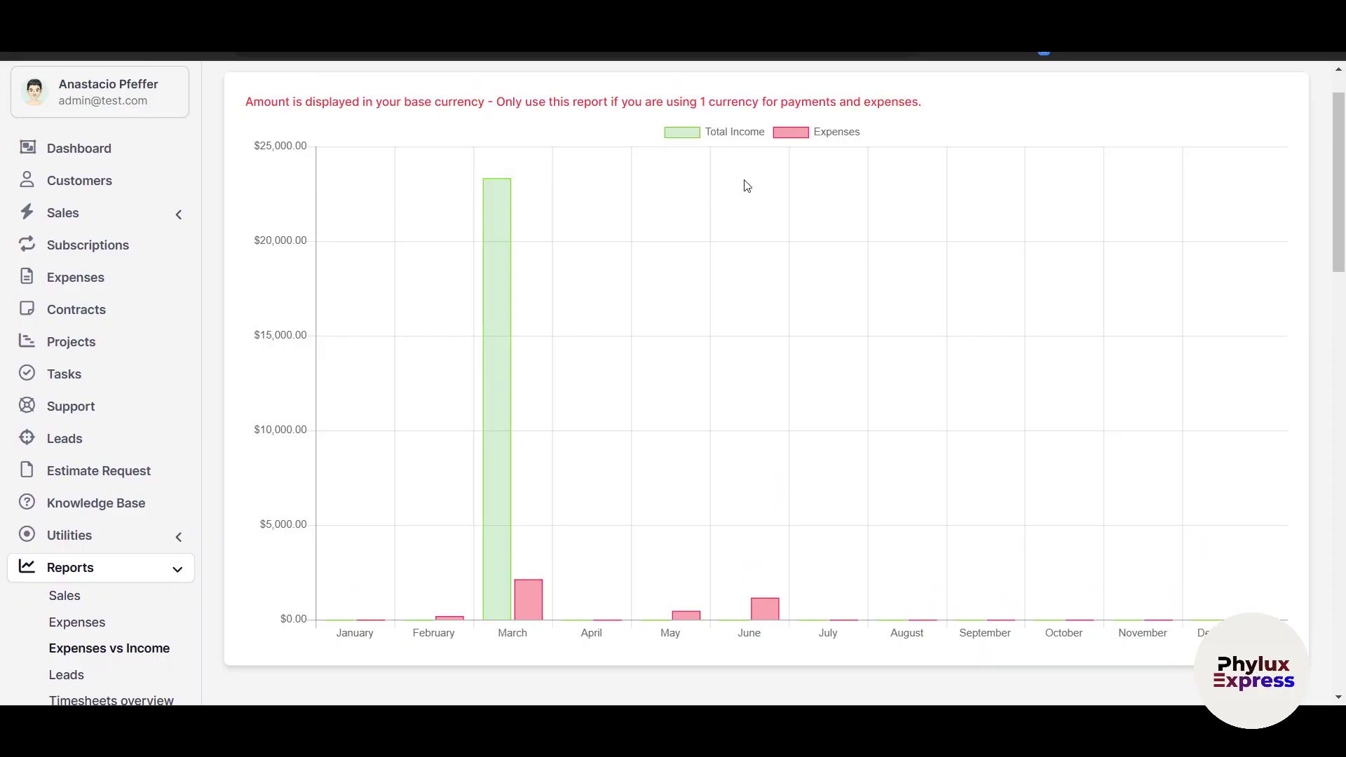
scroll(731, 505, "down", 1)
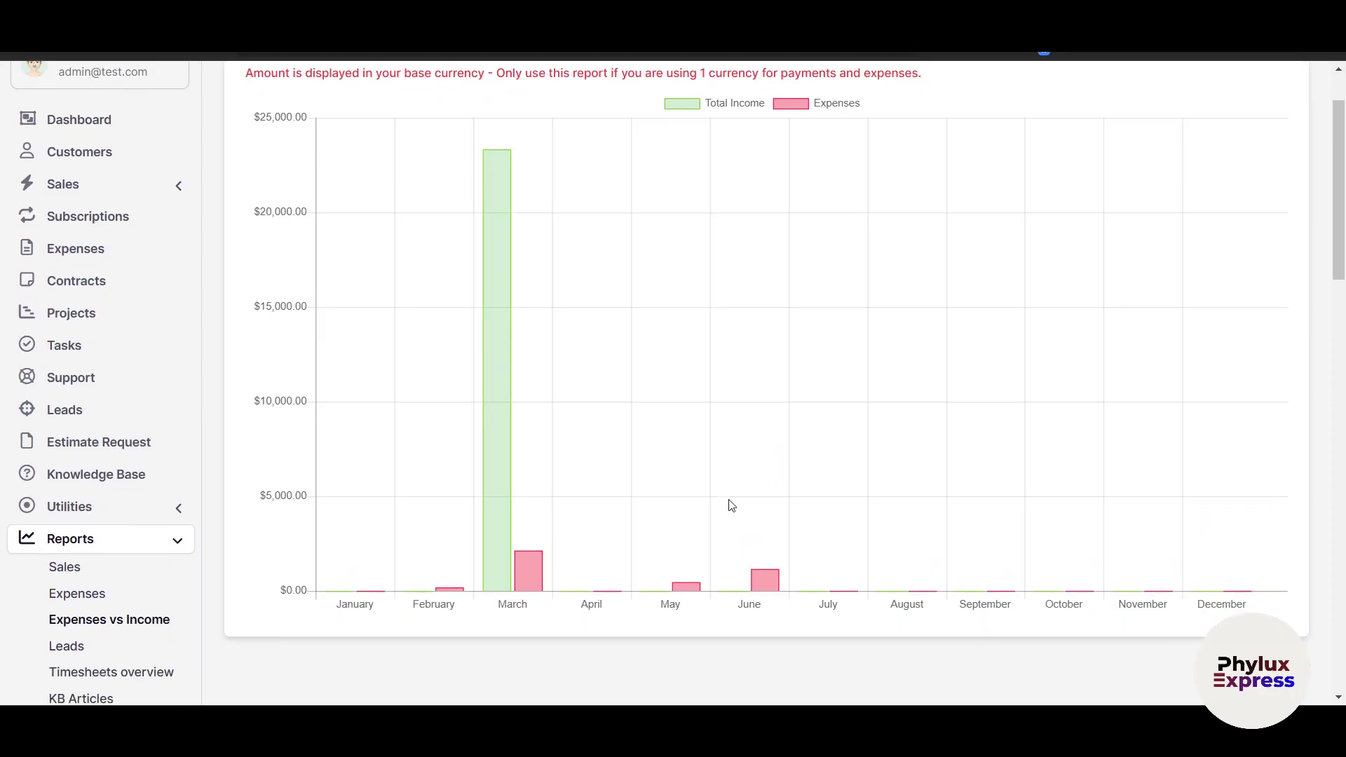
scroll(732, 505, "down", 2)
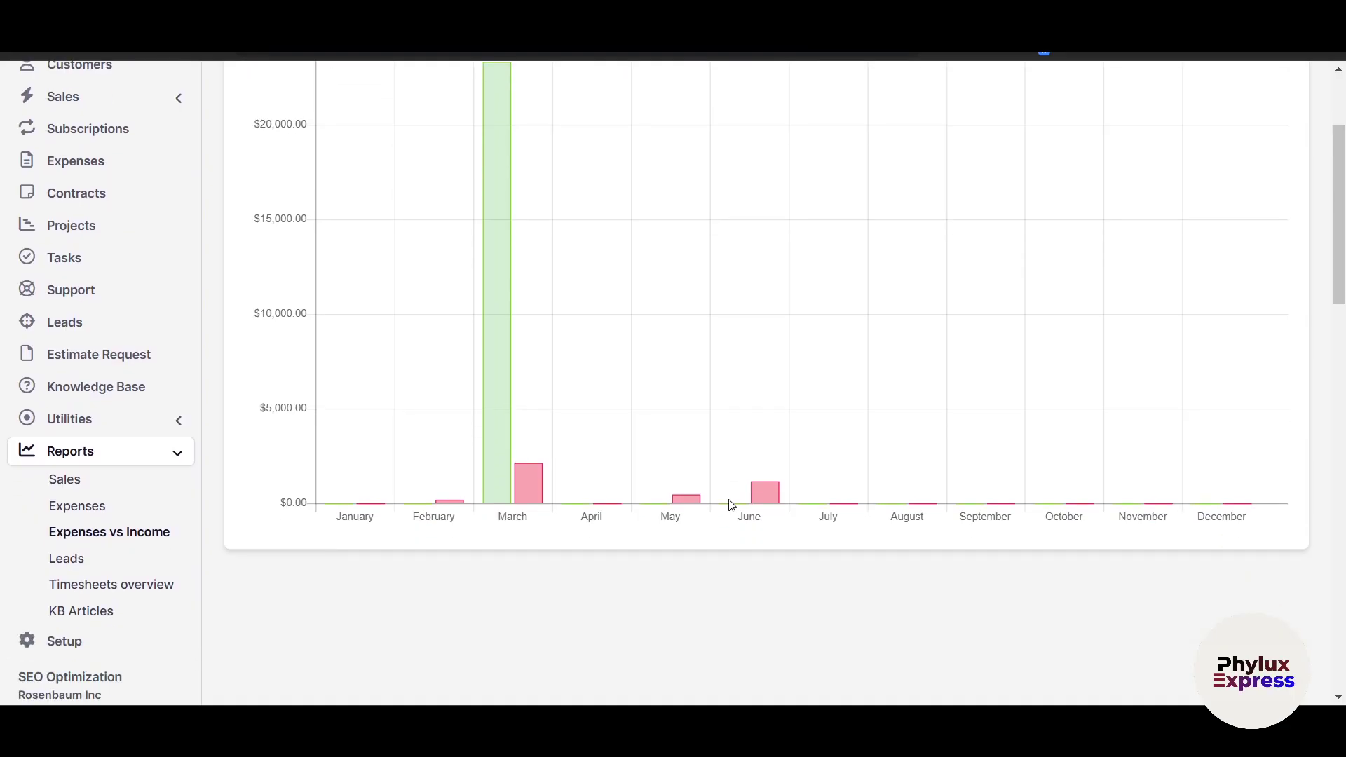
scroll(731, 504, "up", 3)
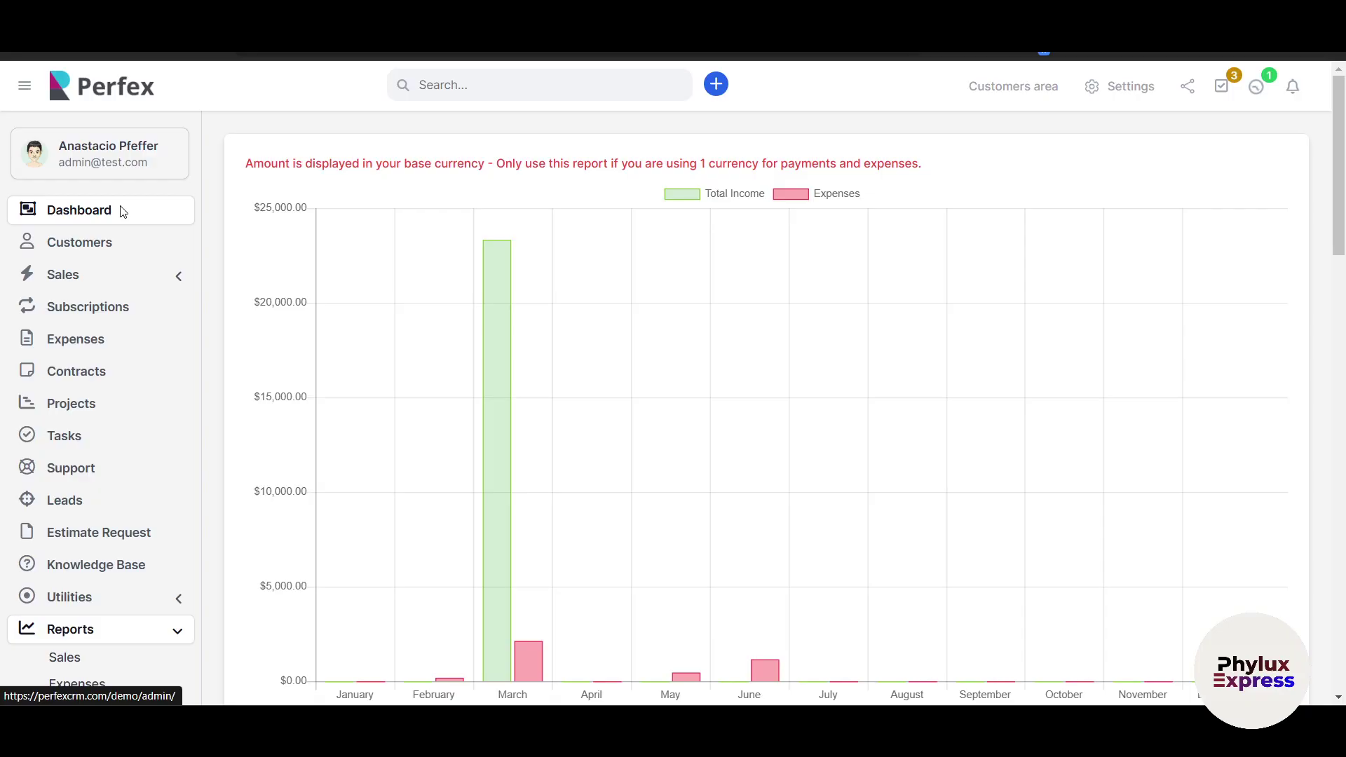
Go to the dashboard, then bring up the Setup menu
left_click(122, 212)
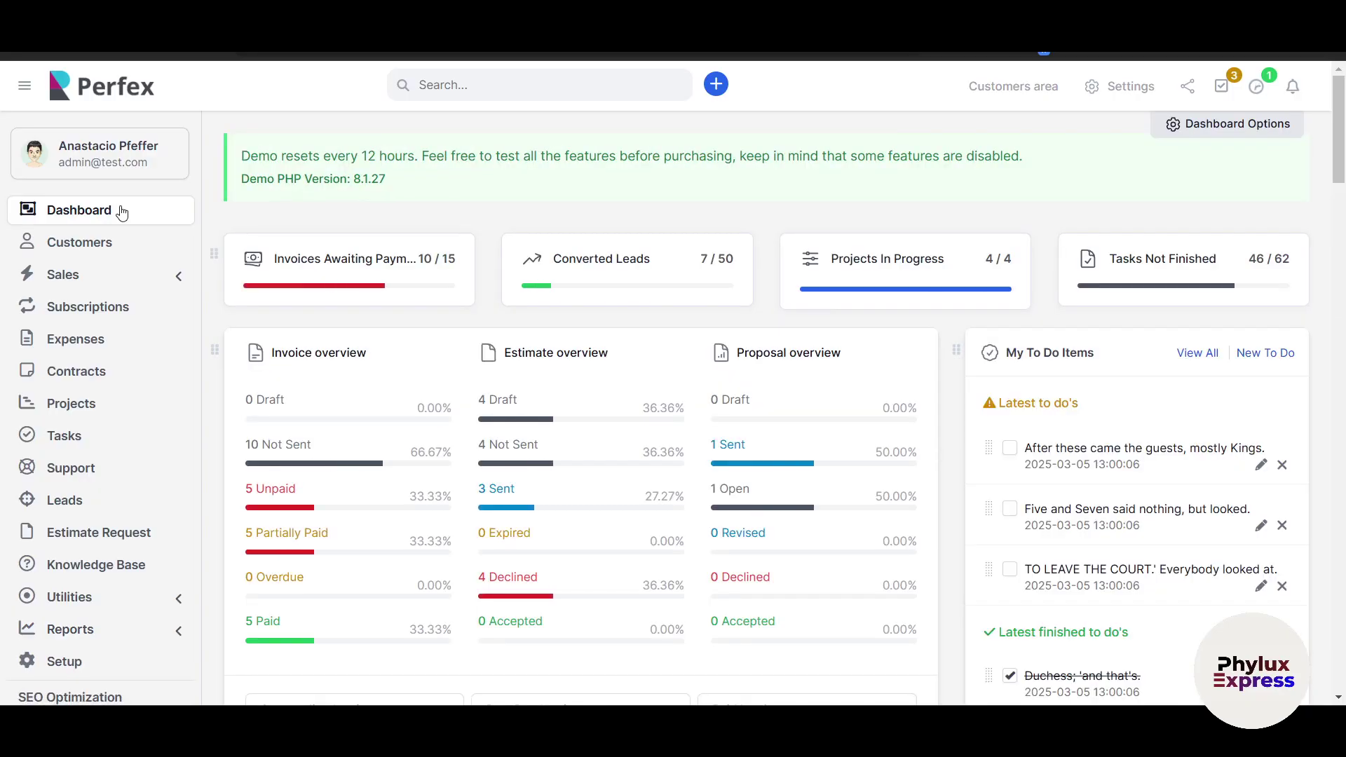
scroll(66, 561, "down", 2)
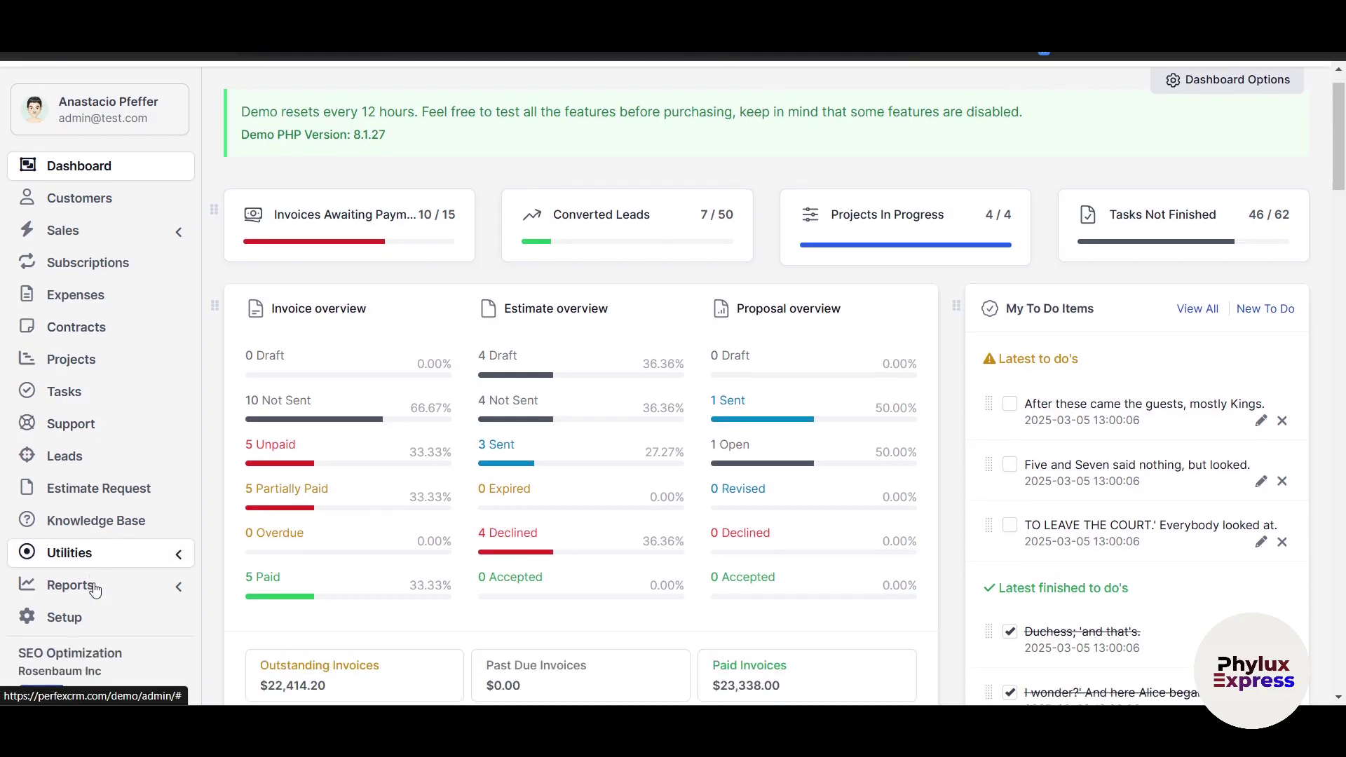
left_click(58, 543)
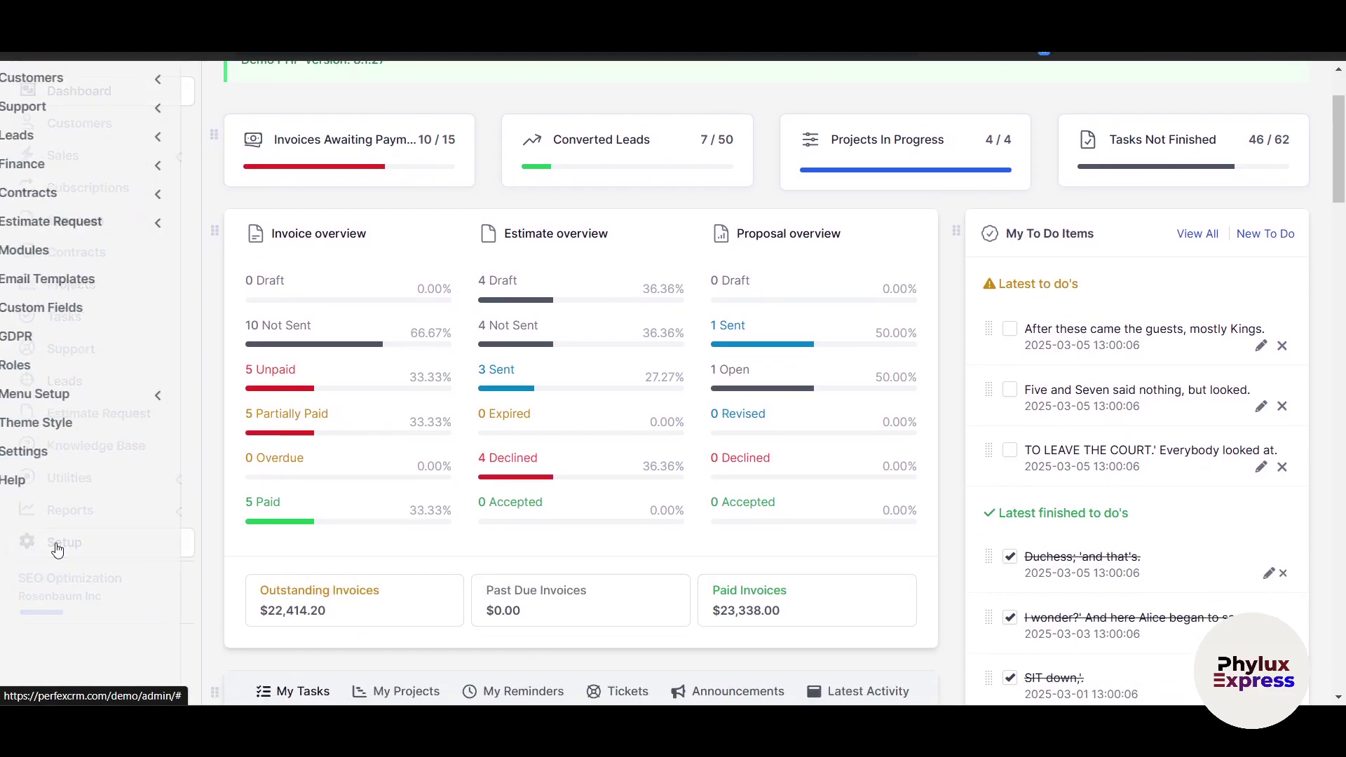
scroll(80, 483, "up", 2)
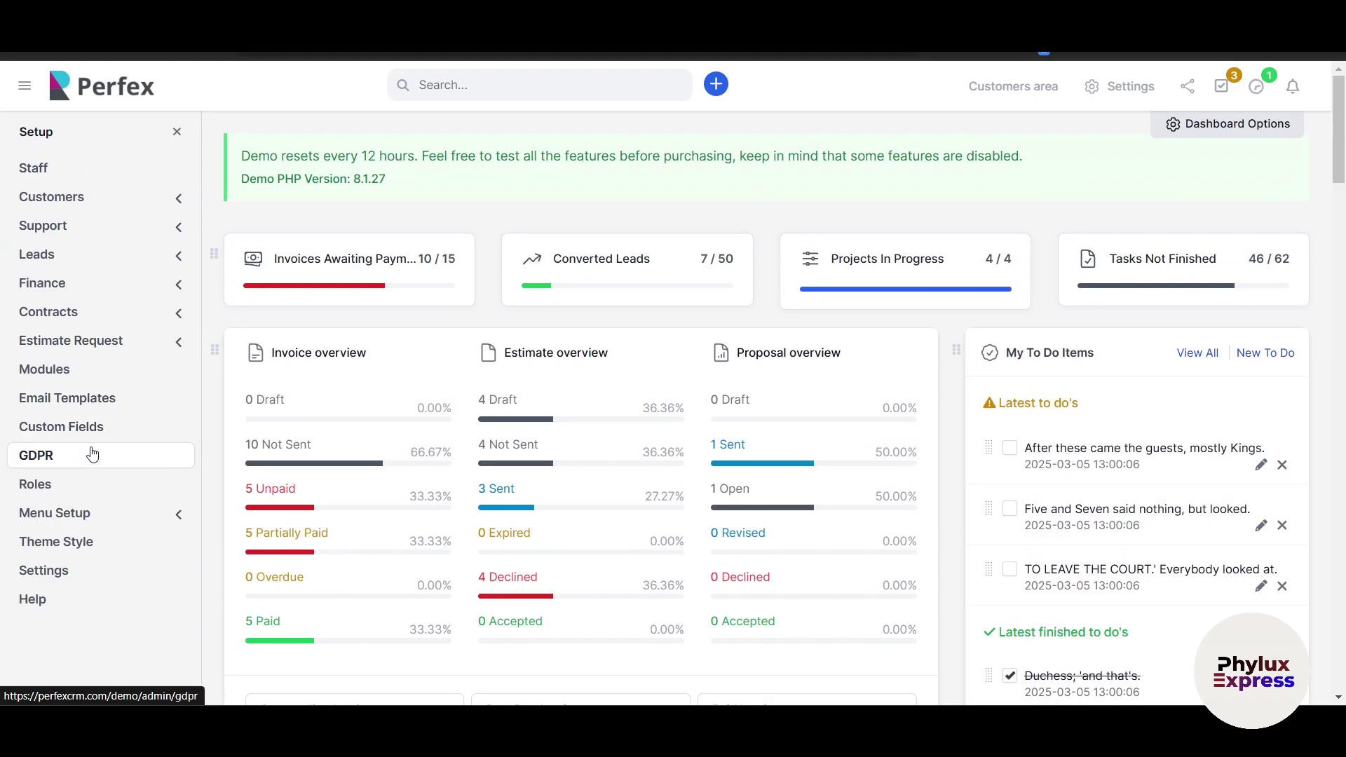
Look over the customer groups High Budget, Low Budget, VIP and Wholesaler, then expand Finance settings
left_click(75, 198)
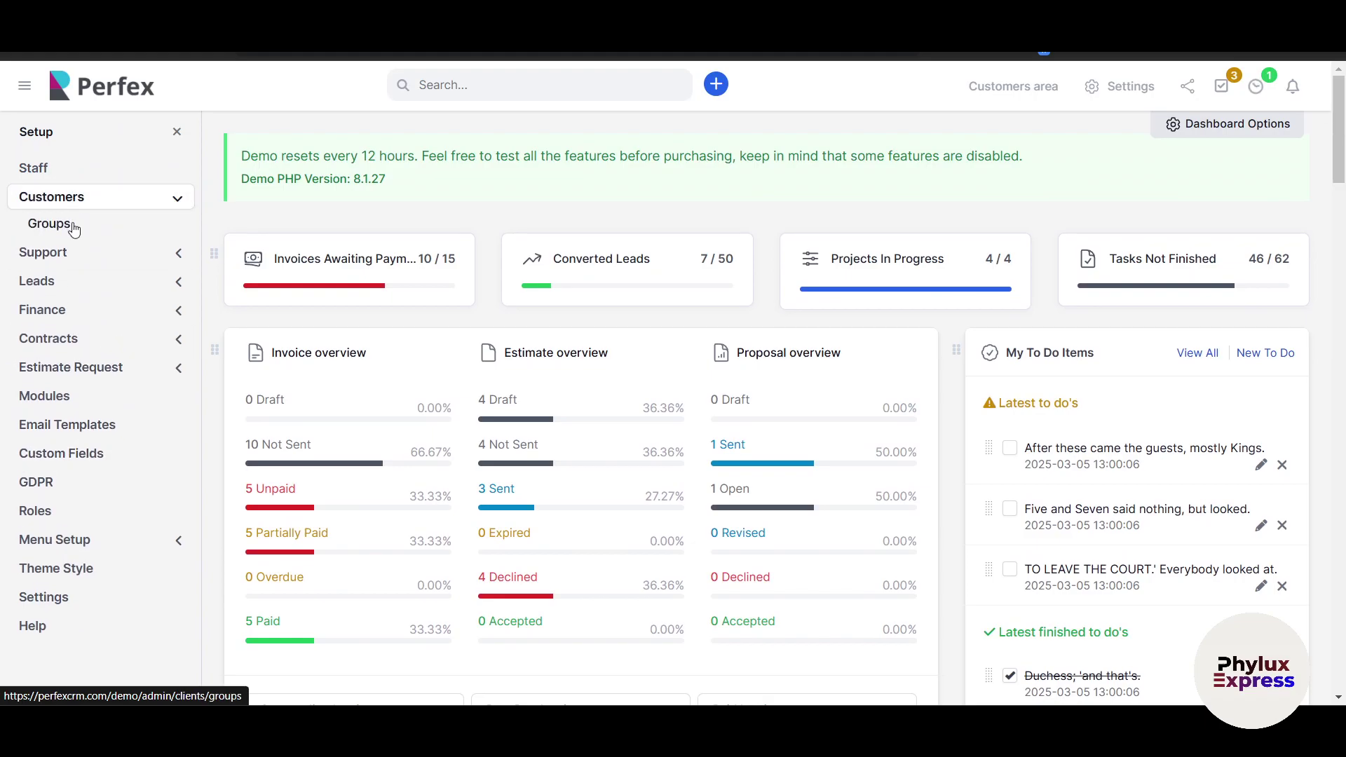
left_click(74, 226)
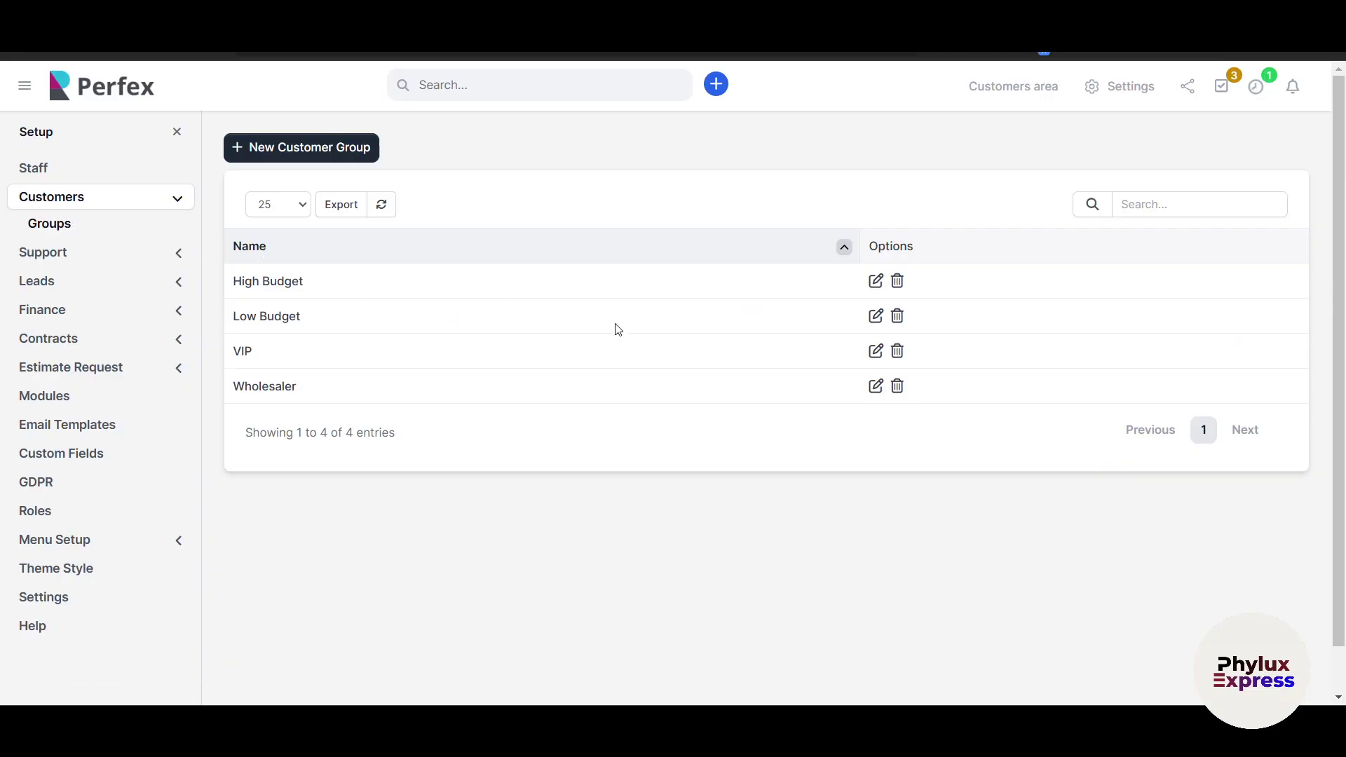
left_click(97, 311)
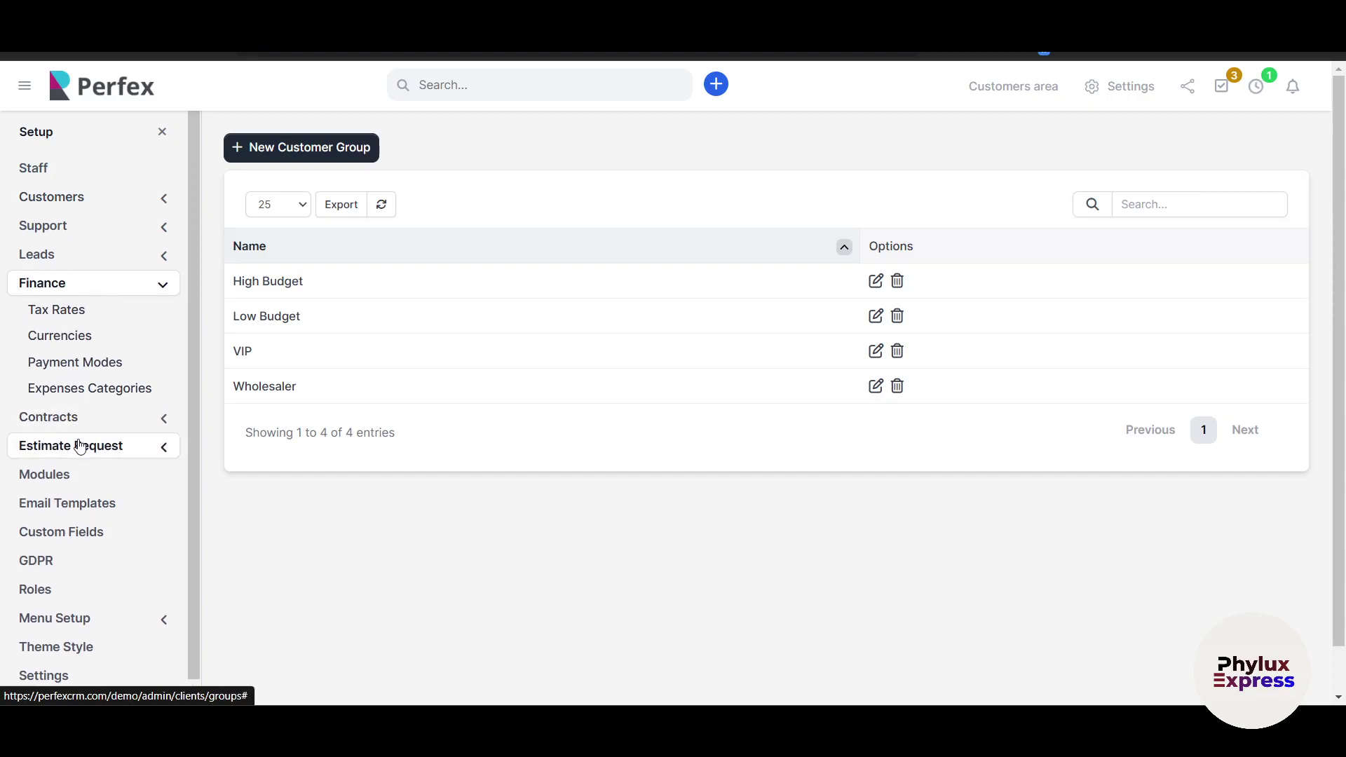
scroll(80, 447, "down", 1)
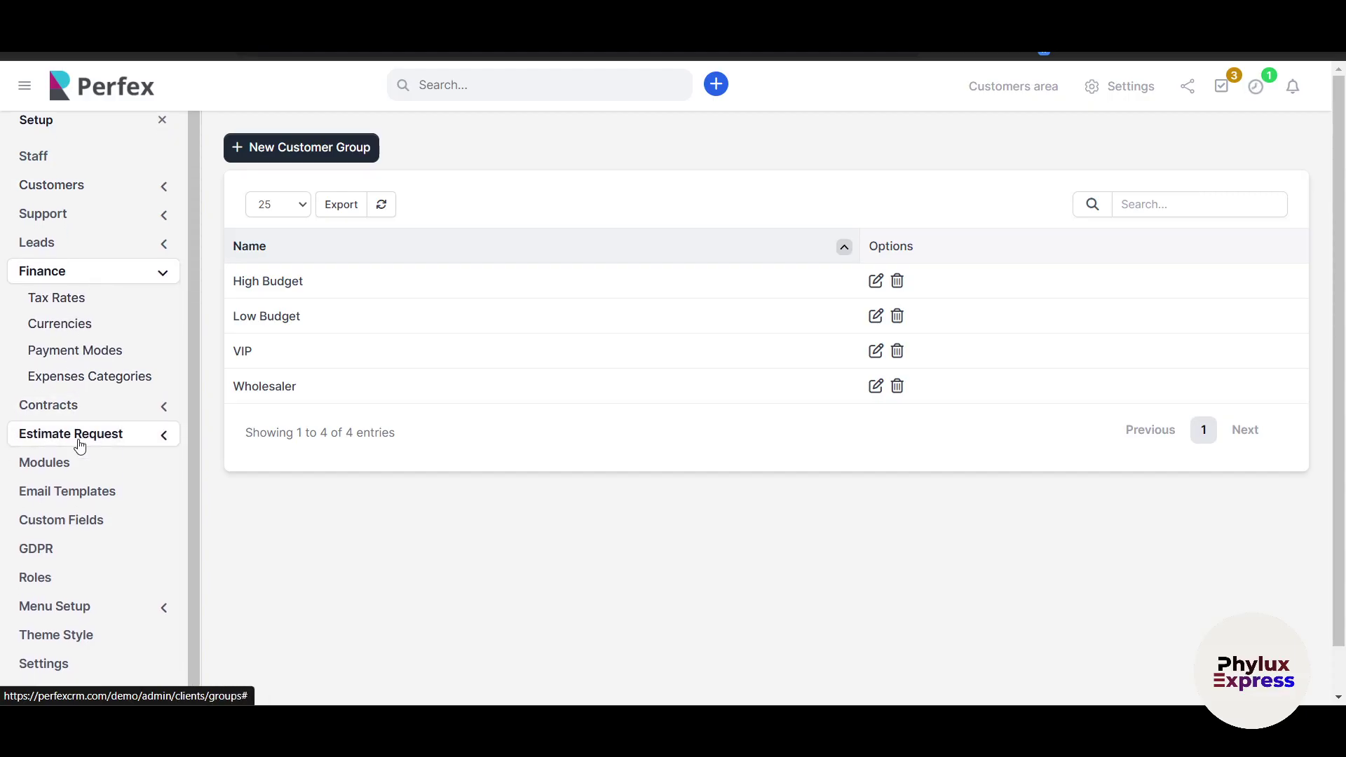
scroll(80, 447, "up", 1)
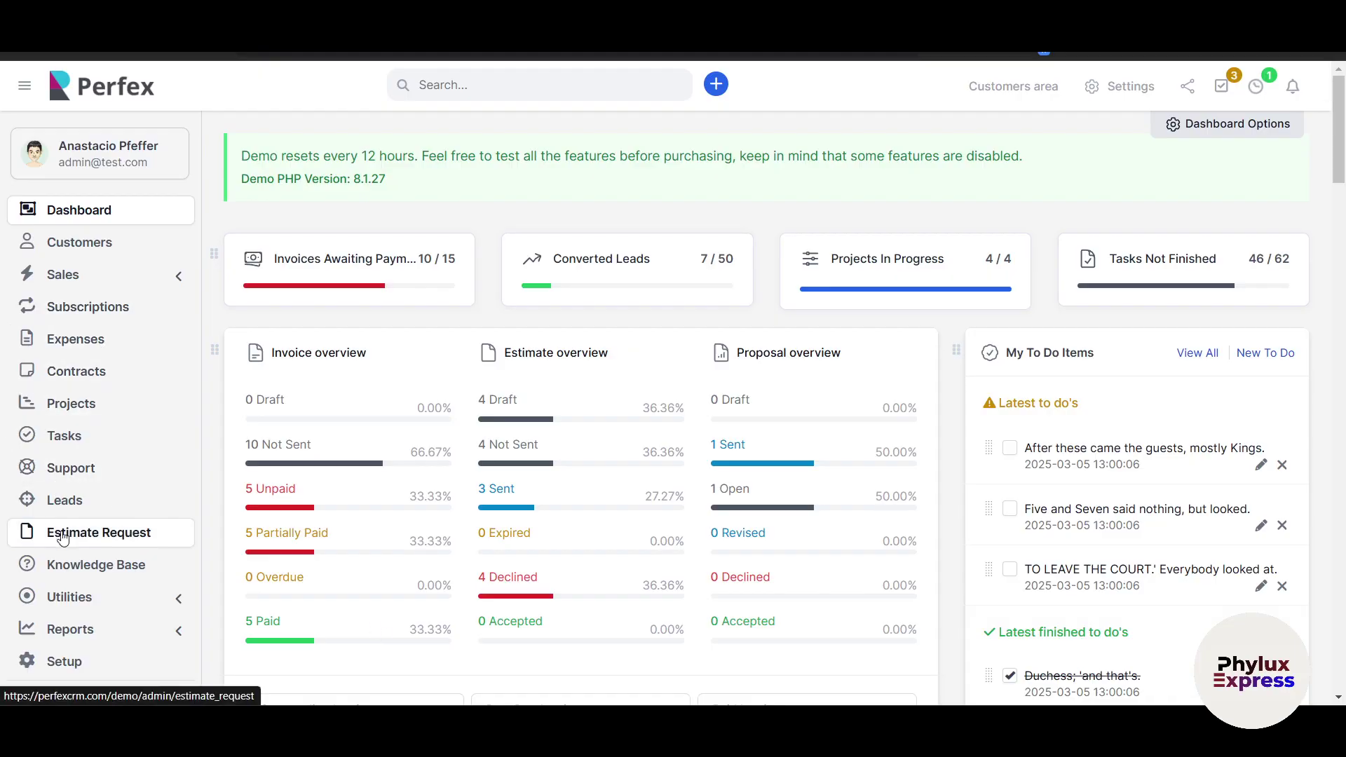
scroll(64, 537, "down", 3)
scroll(64, 537, "up", 3)
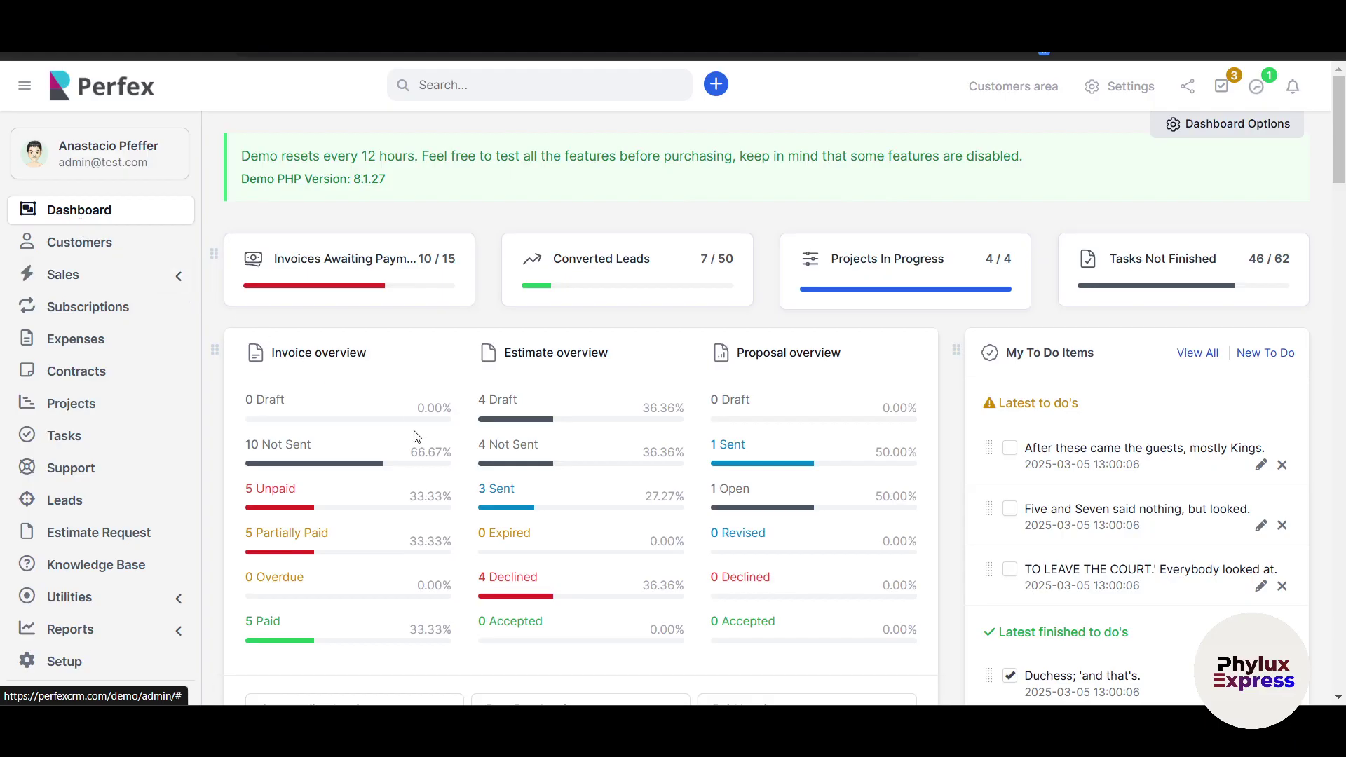
scroll(442, 465, "down", 7)
scroll(442, 465, "down", 2)
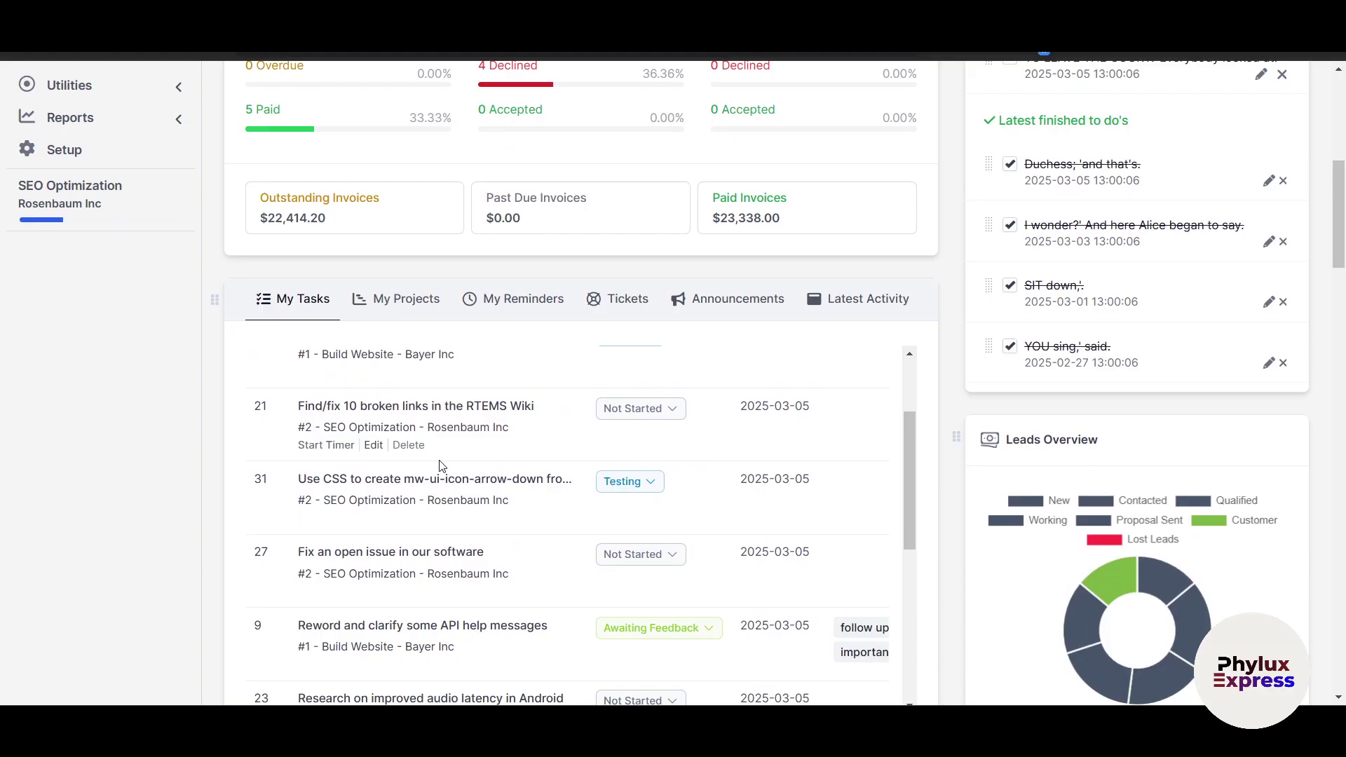
scroll(442, 467, "down", 4)
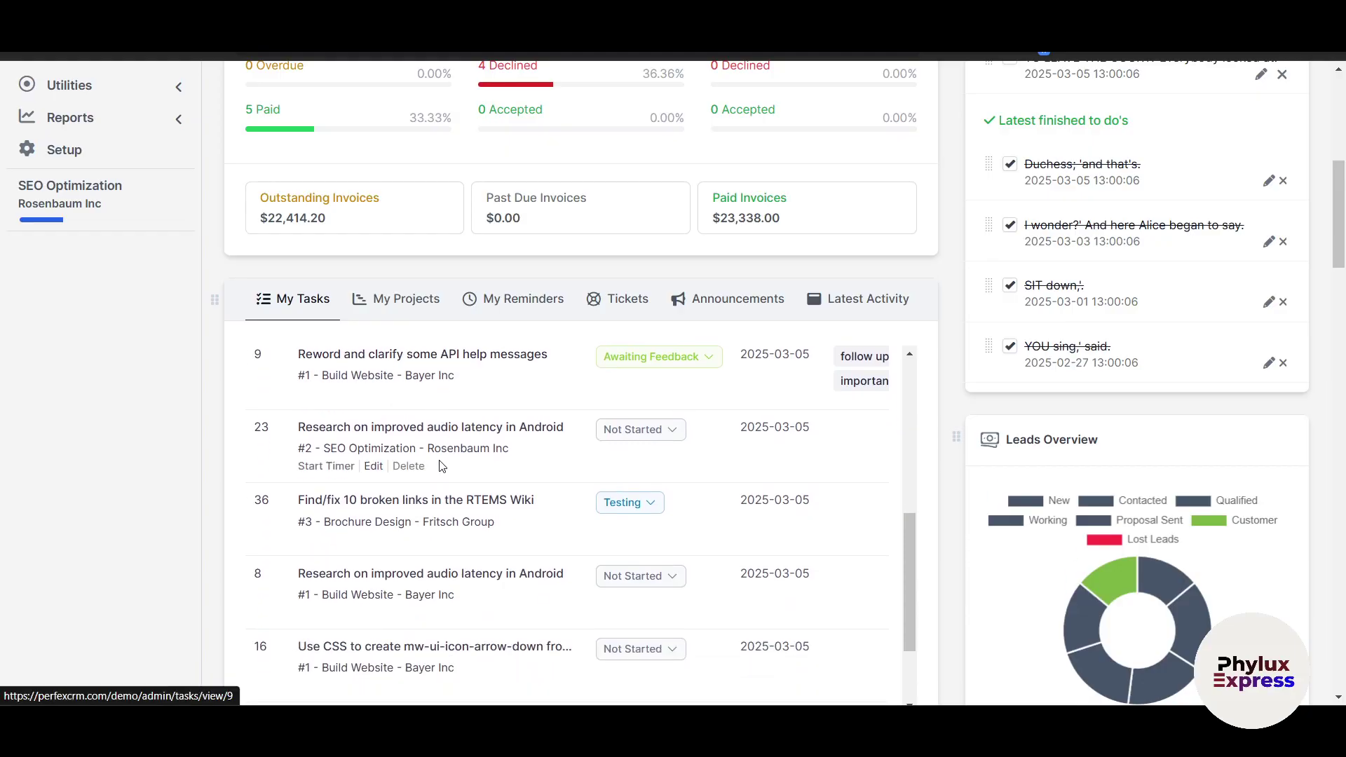
scroll(692, 454, "down", 2)
scroll(692, 453, "down", 2)
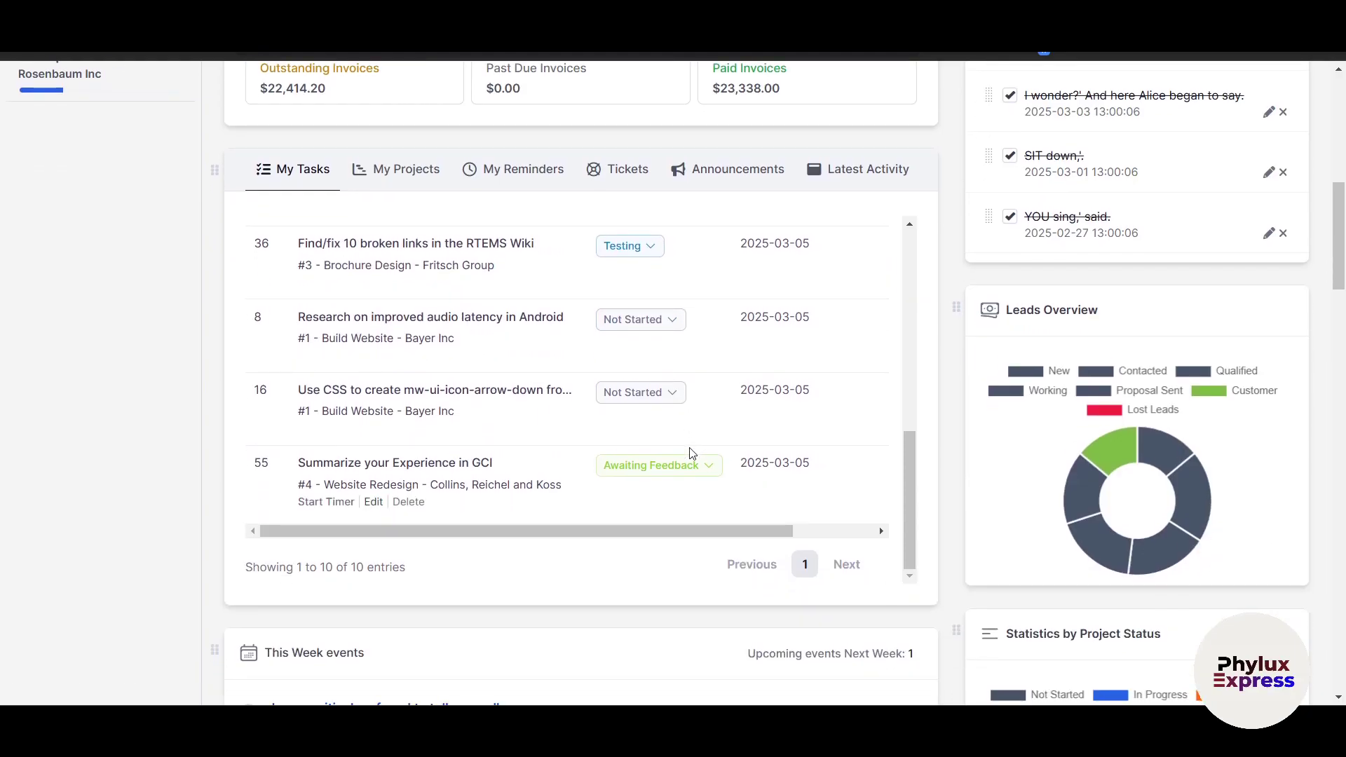
scroll(692, 454, "up", 5)
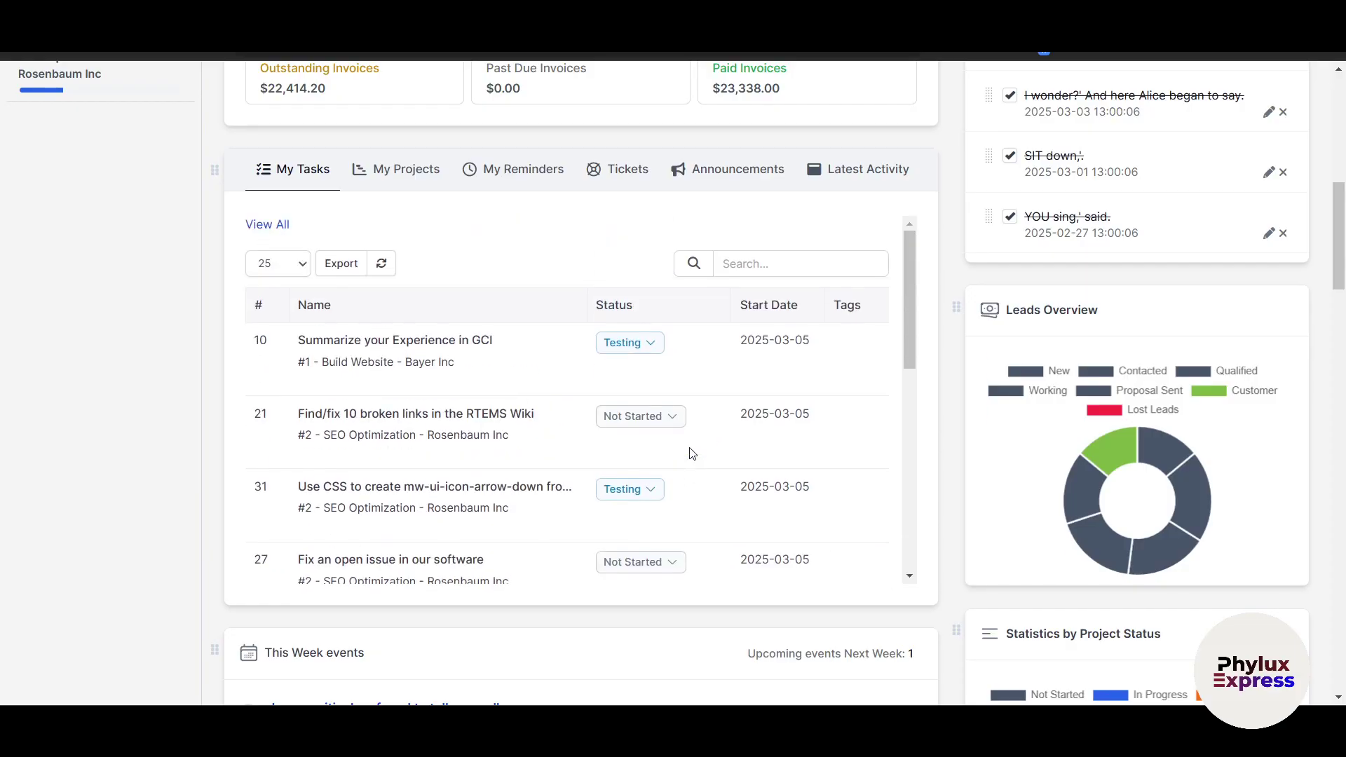
scroll(150, 363, "up", 10)
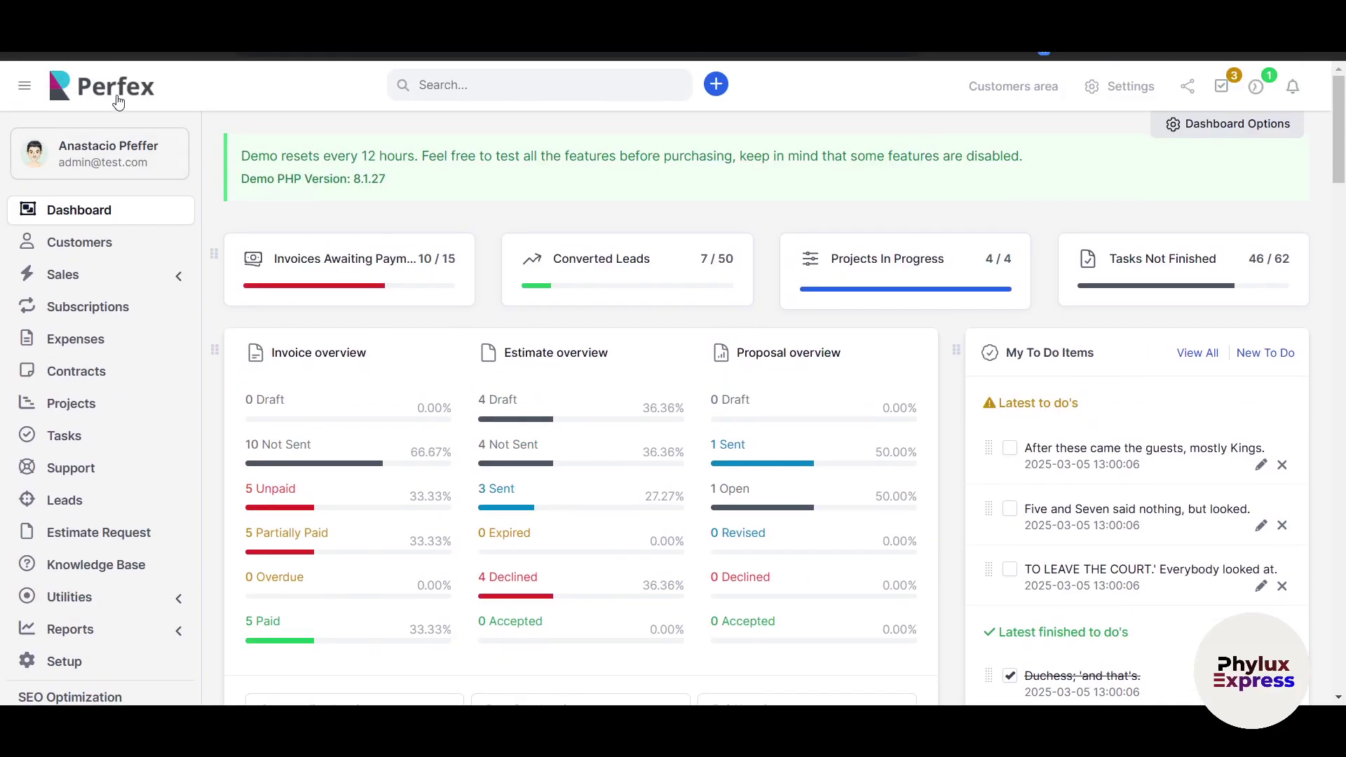